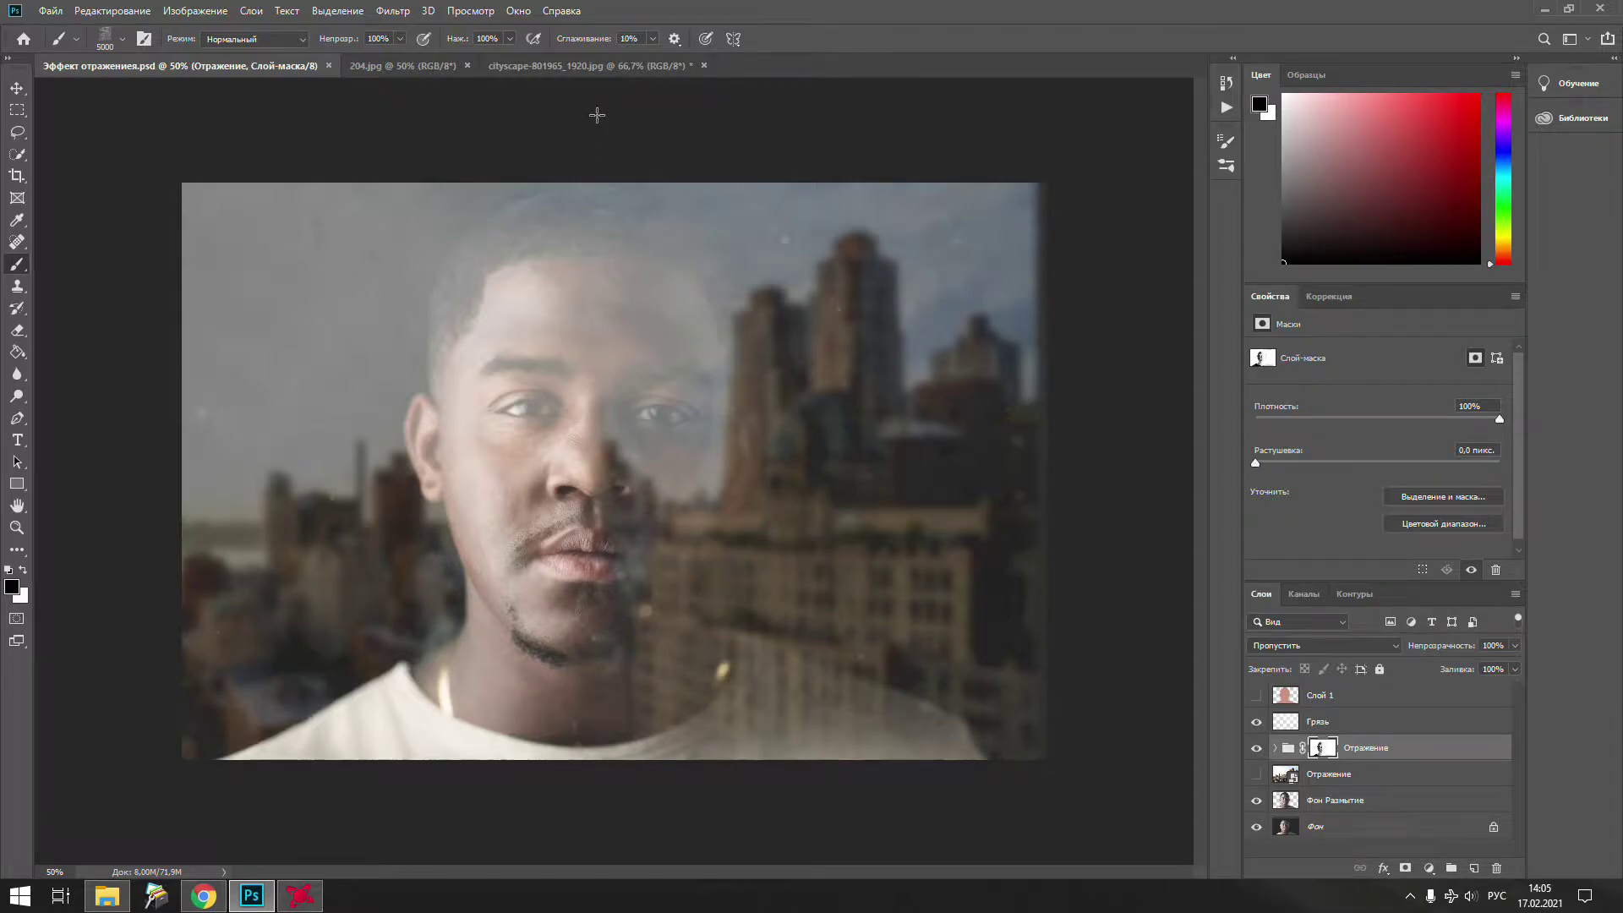
- Load the FakeWindow.abr brush set from the Fake Window Brushes folder via the Preset Manager
click(148, 14)
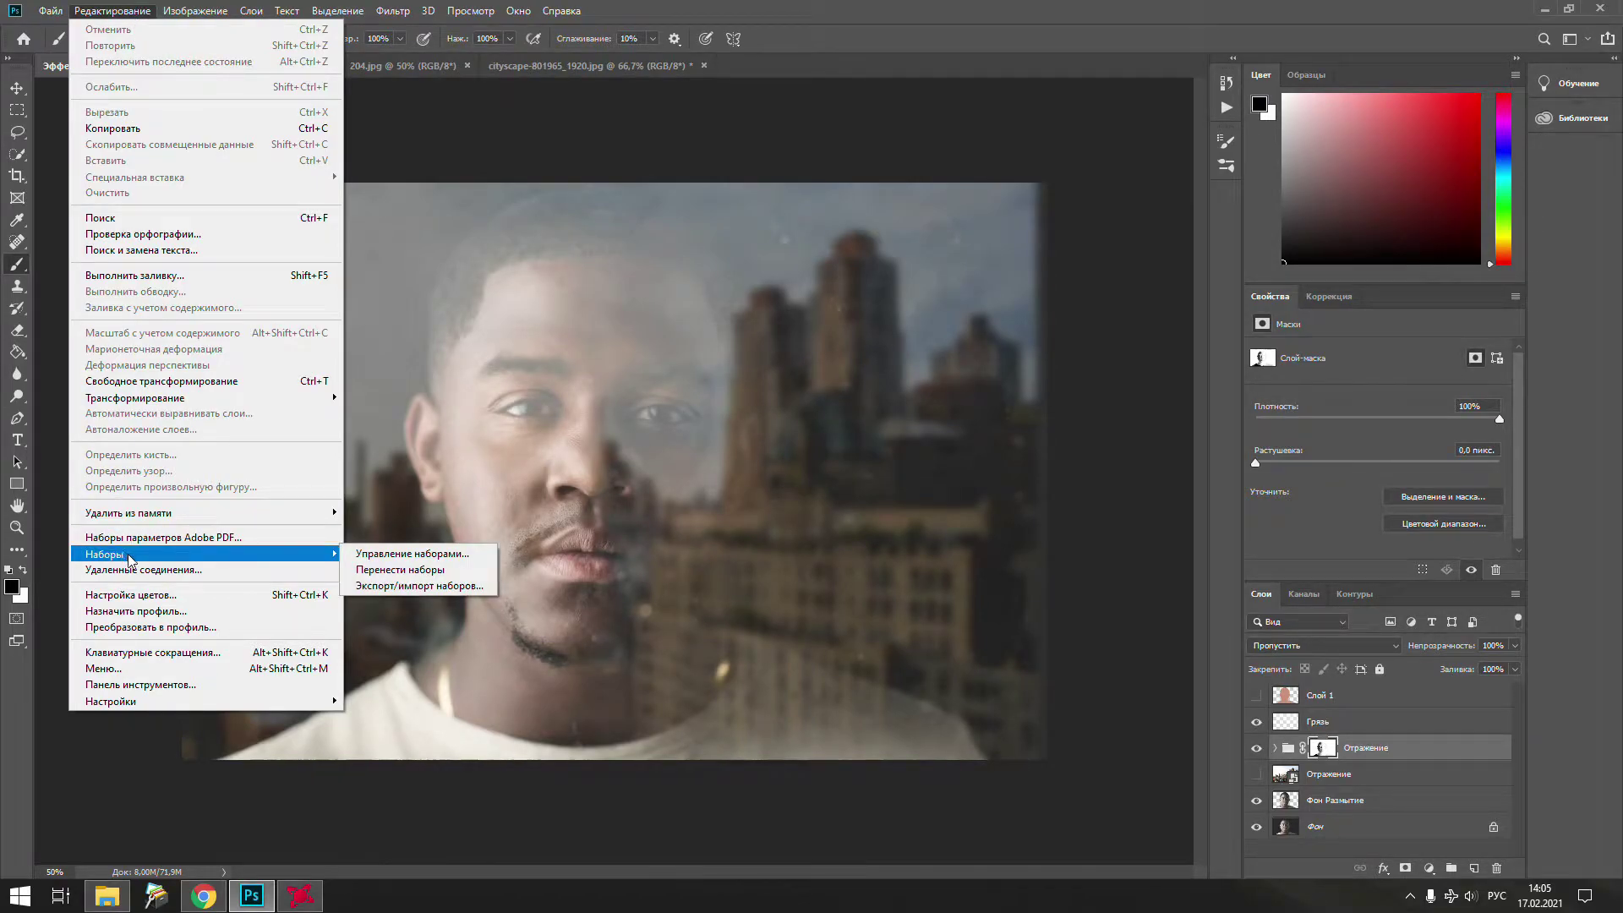
mouse_move(203, 554)
click(414, 555)
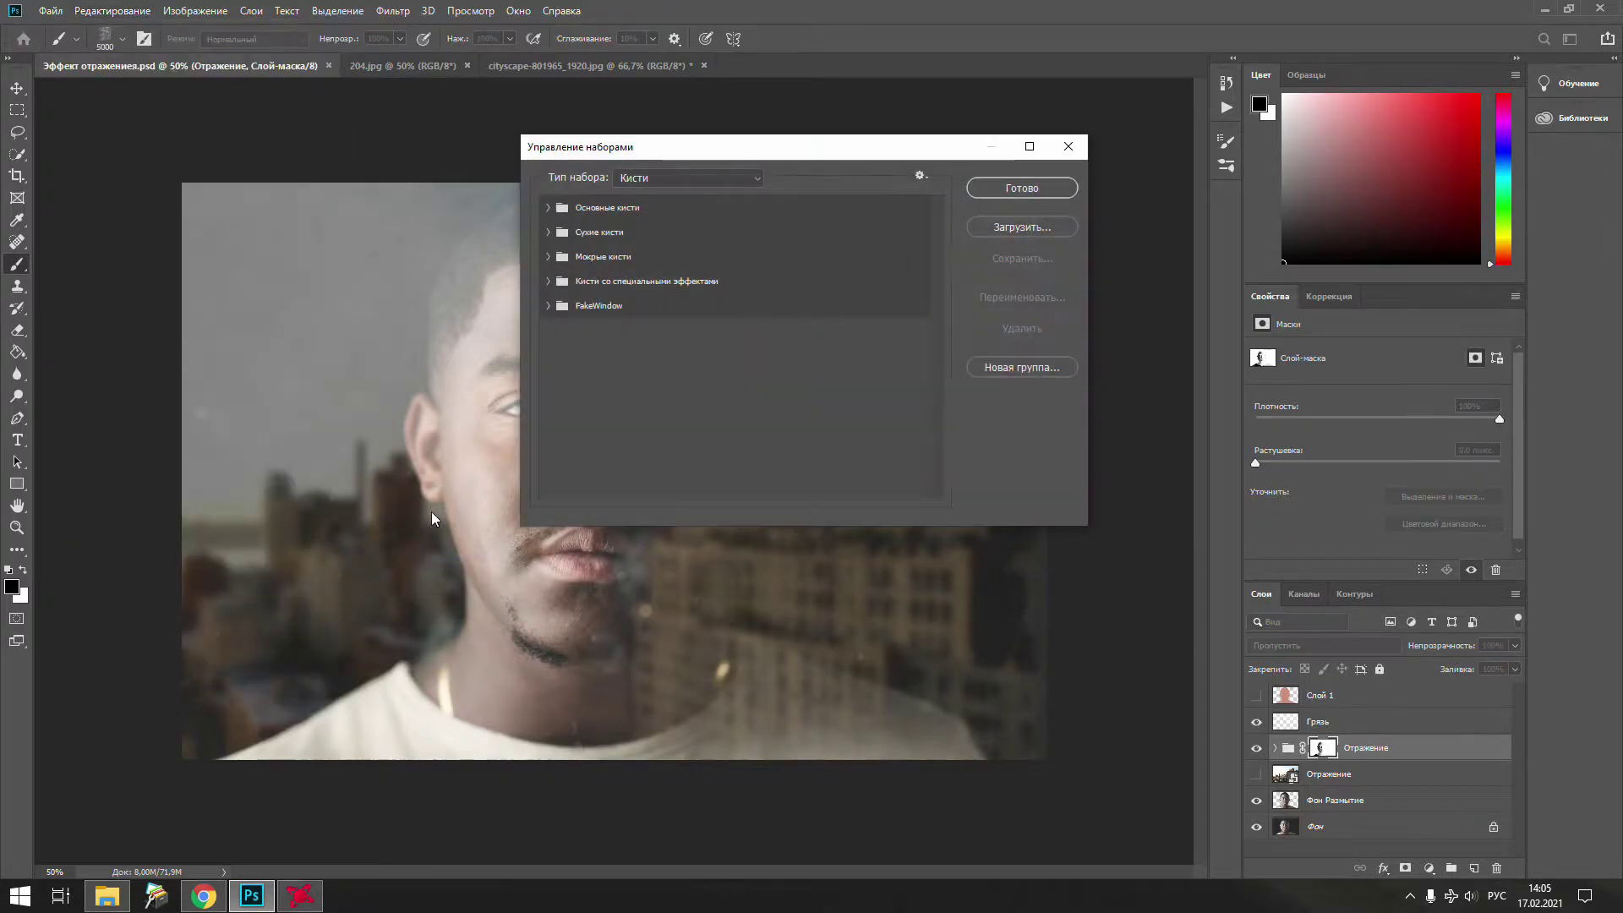
click(1021, 228)
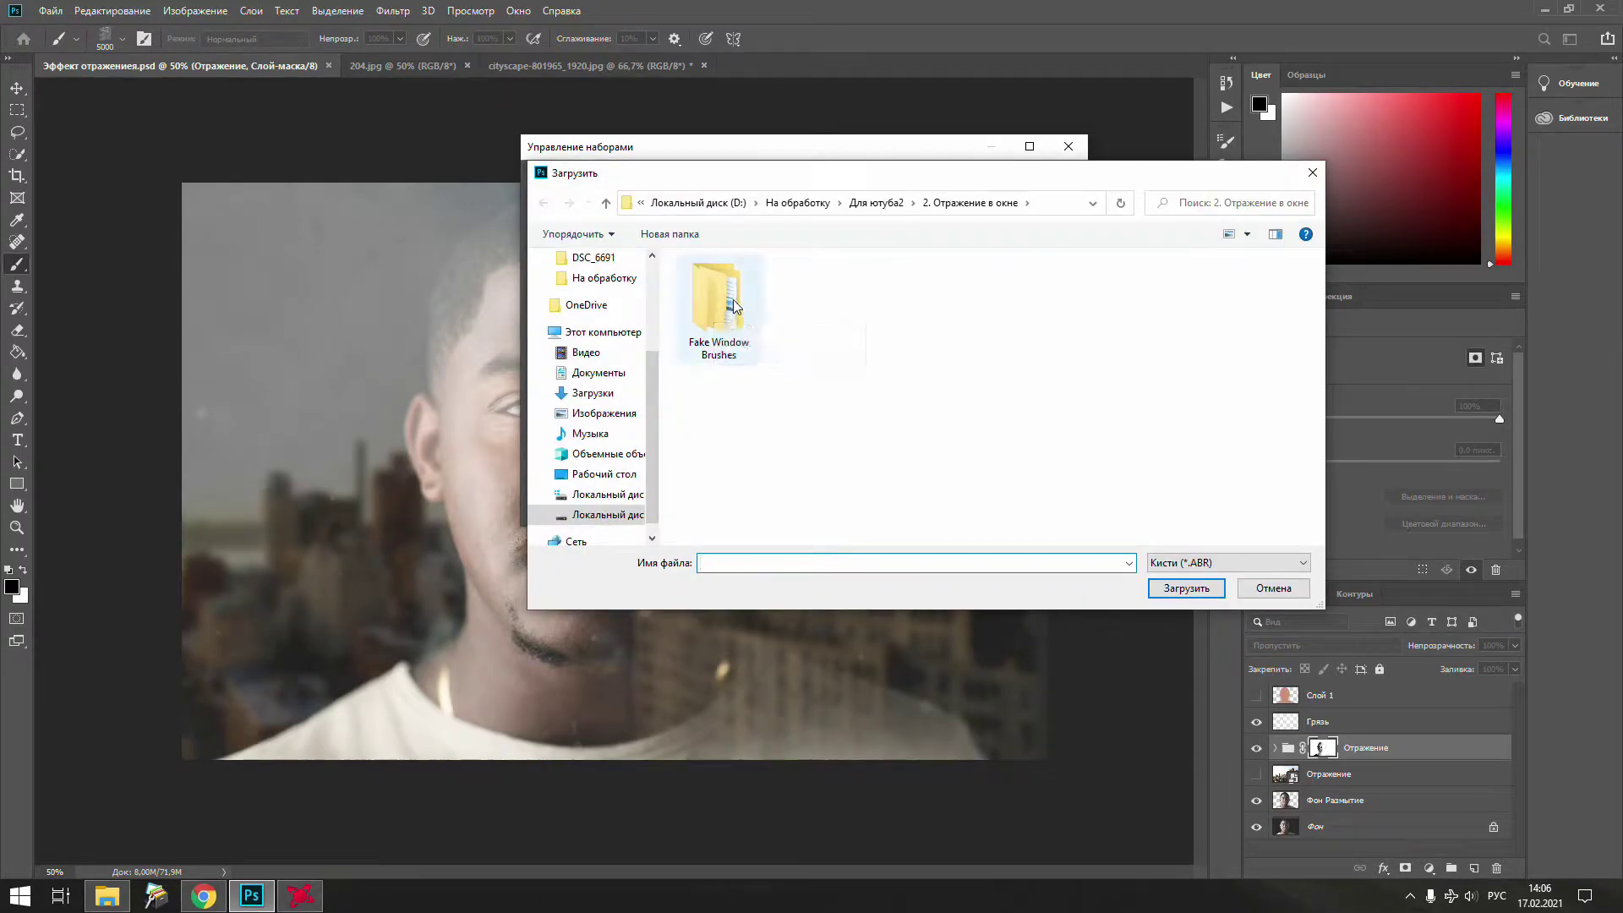
double_click(733, 300)
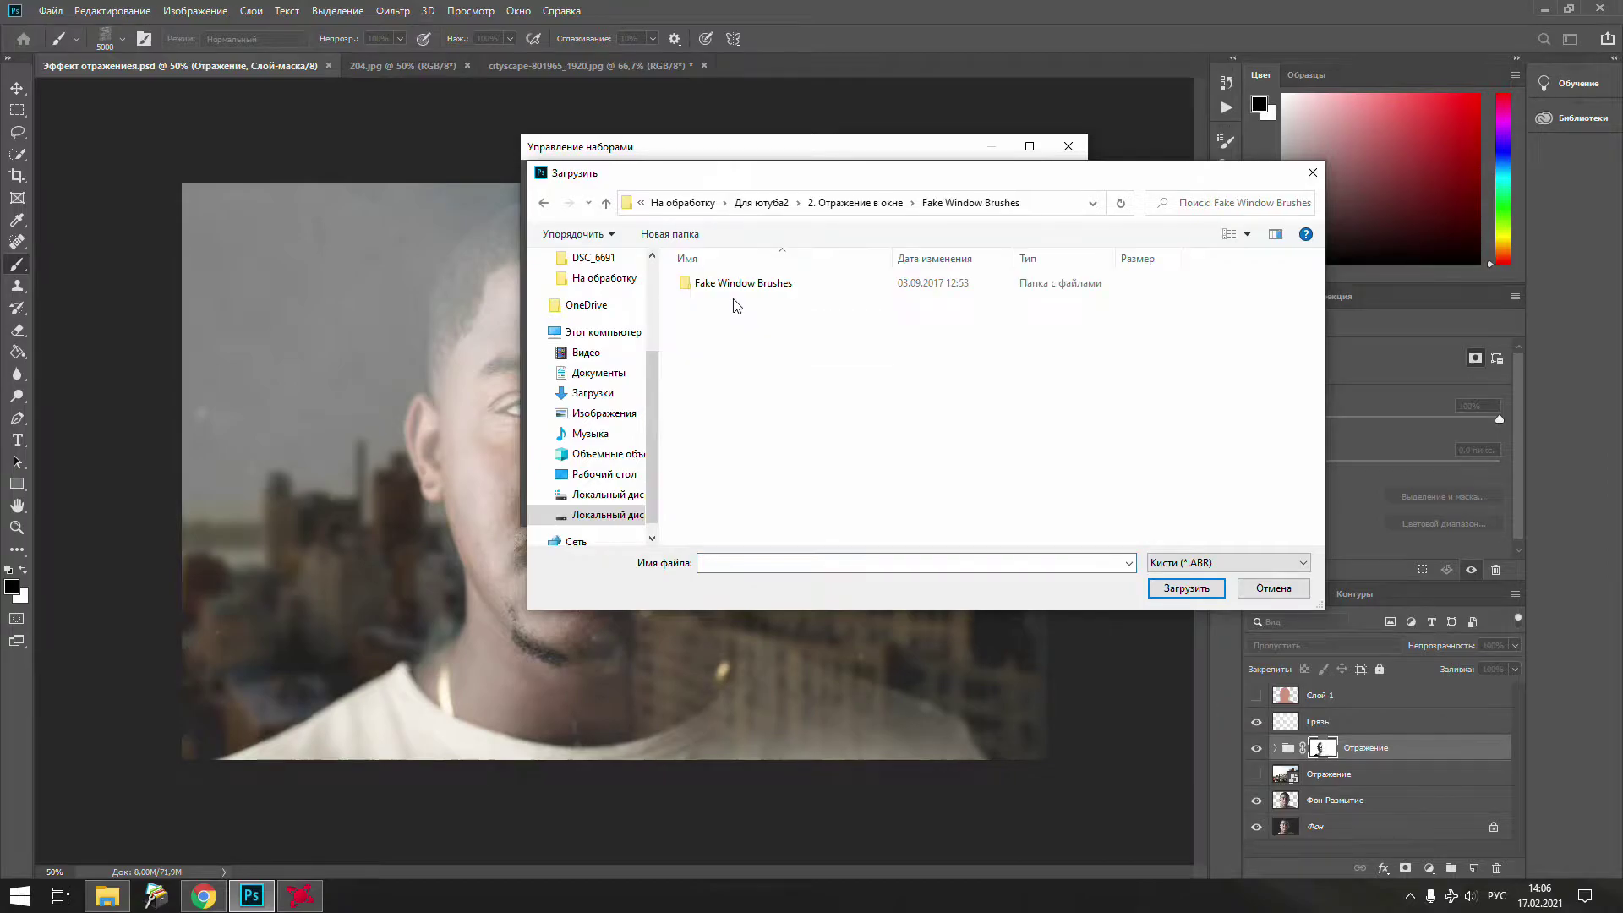
double_click(734, 287)
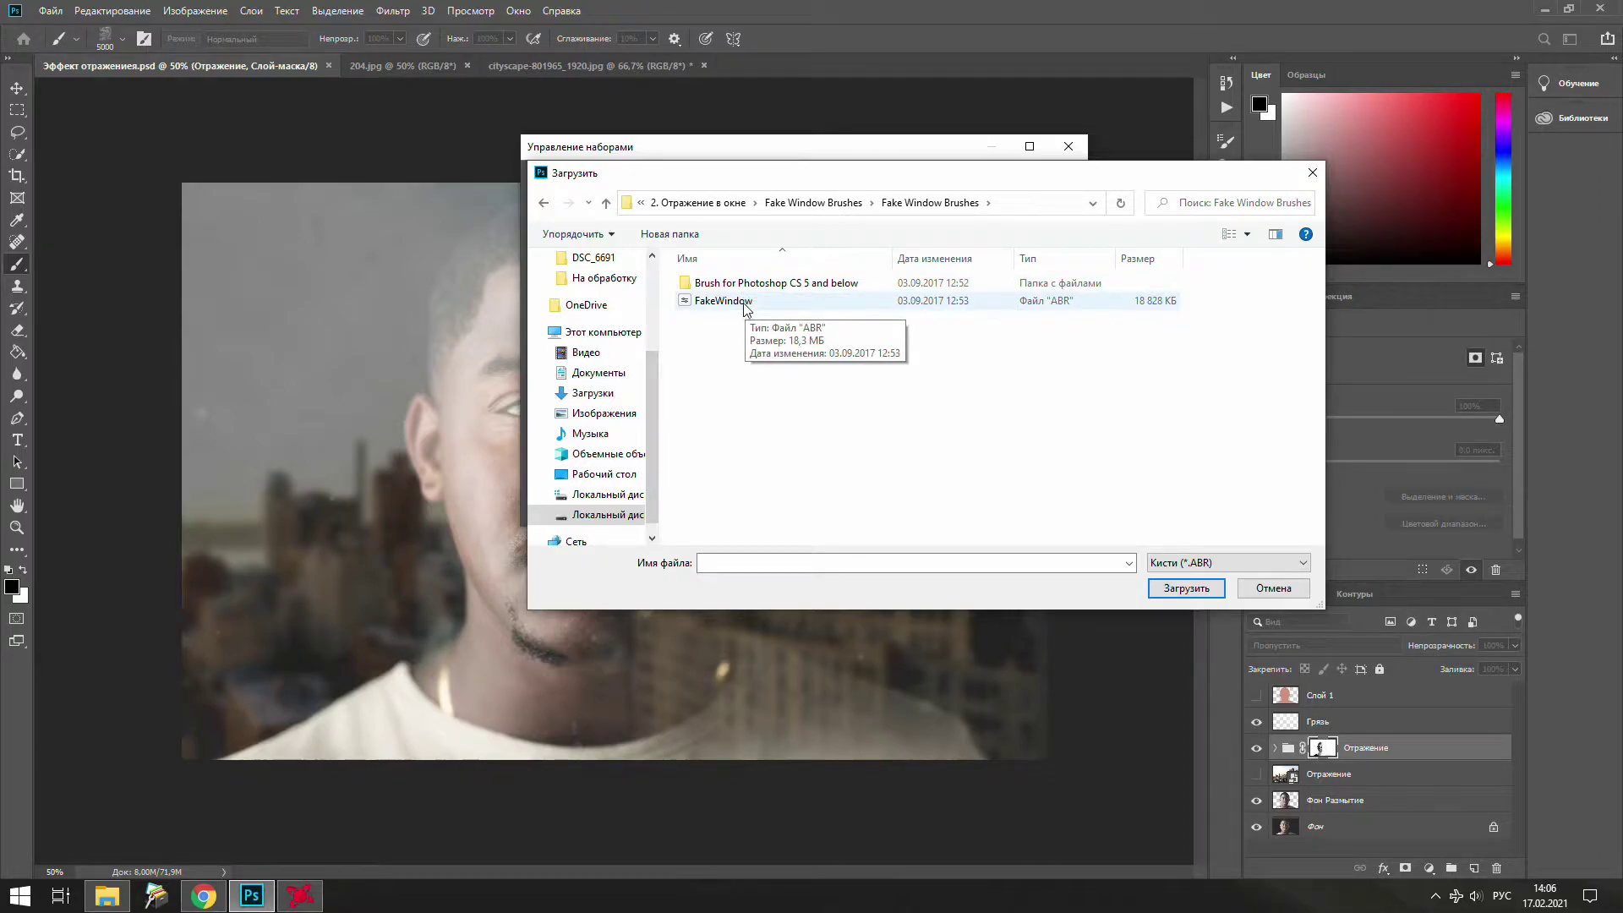
click(745, 306)
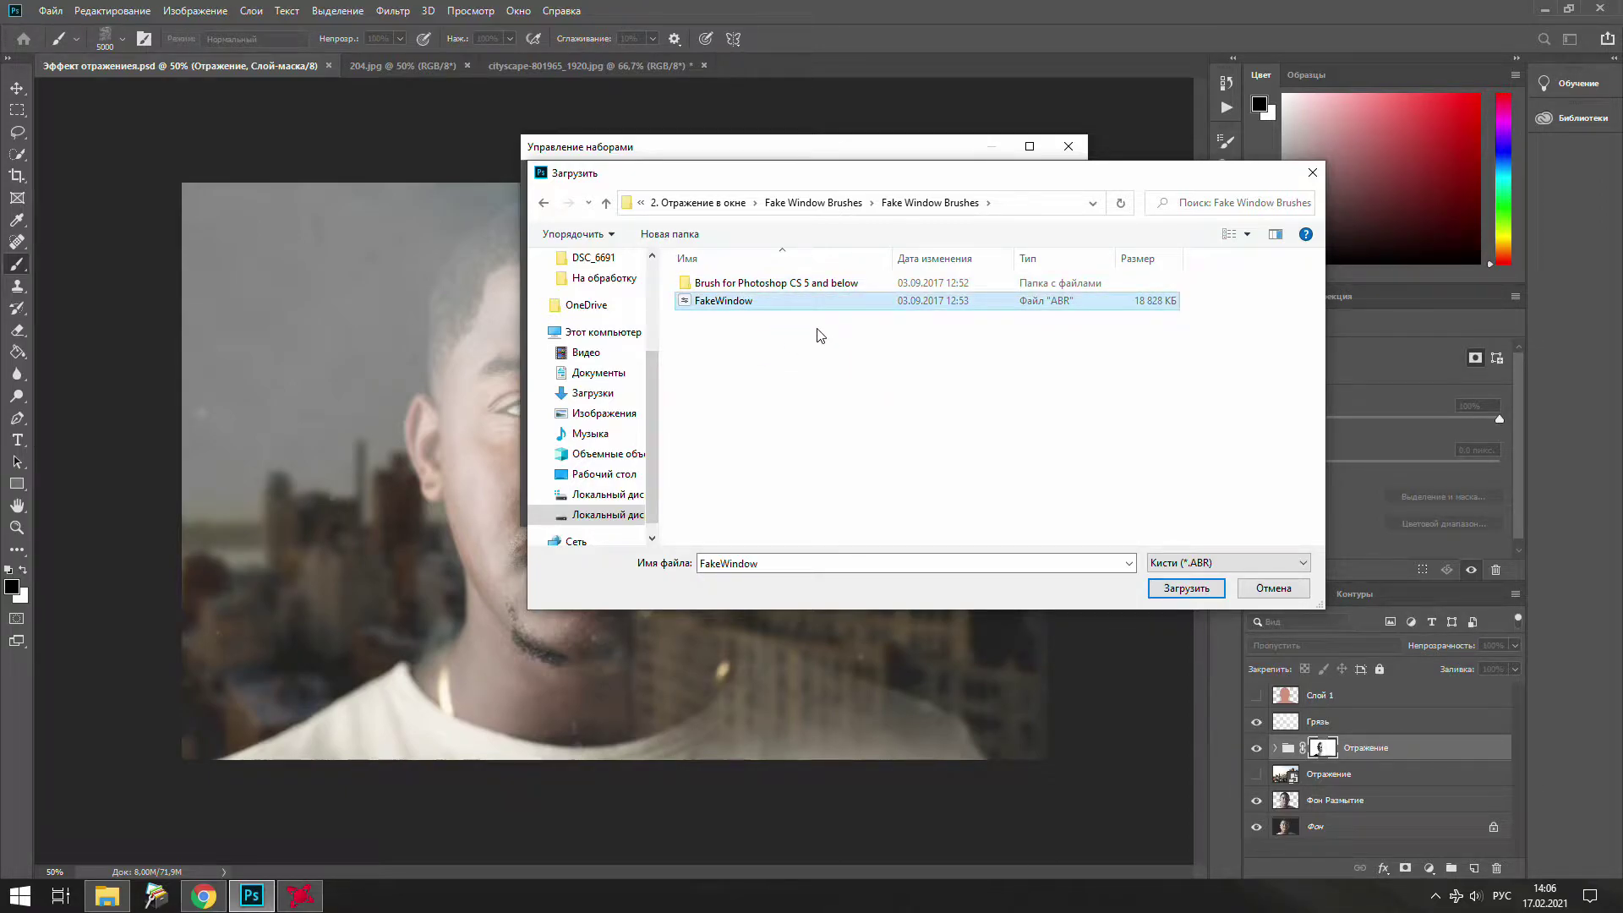
double_click(787, 283)
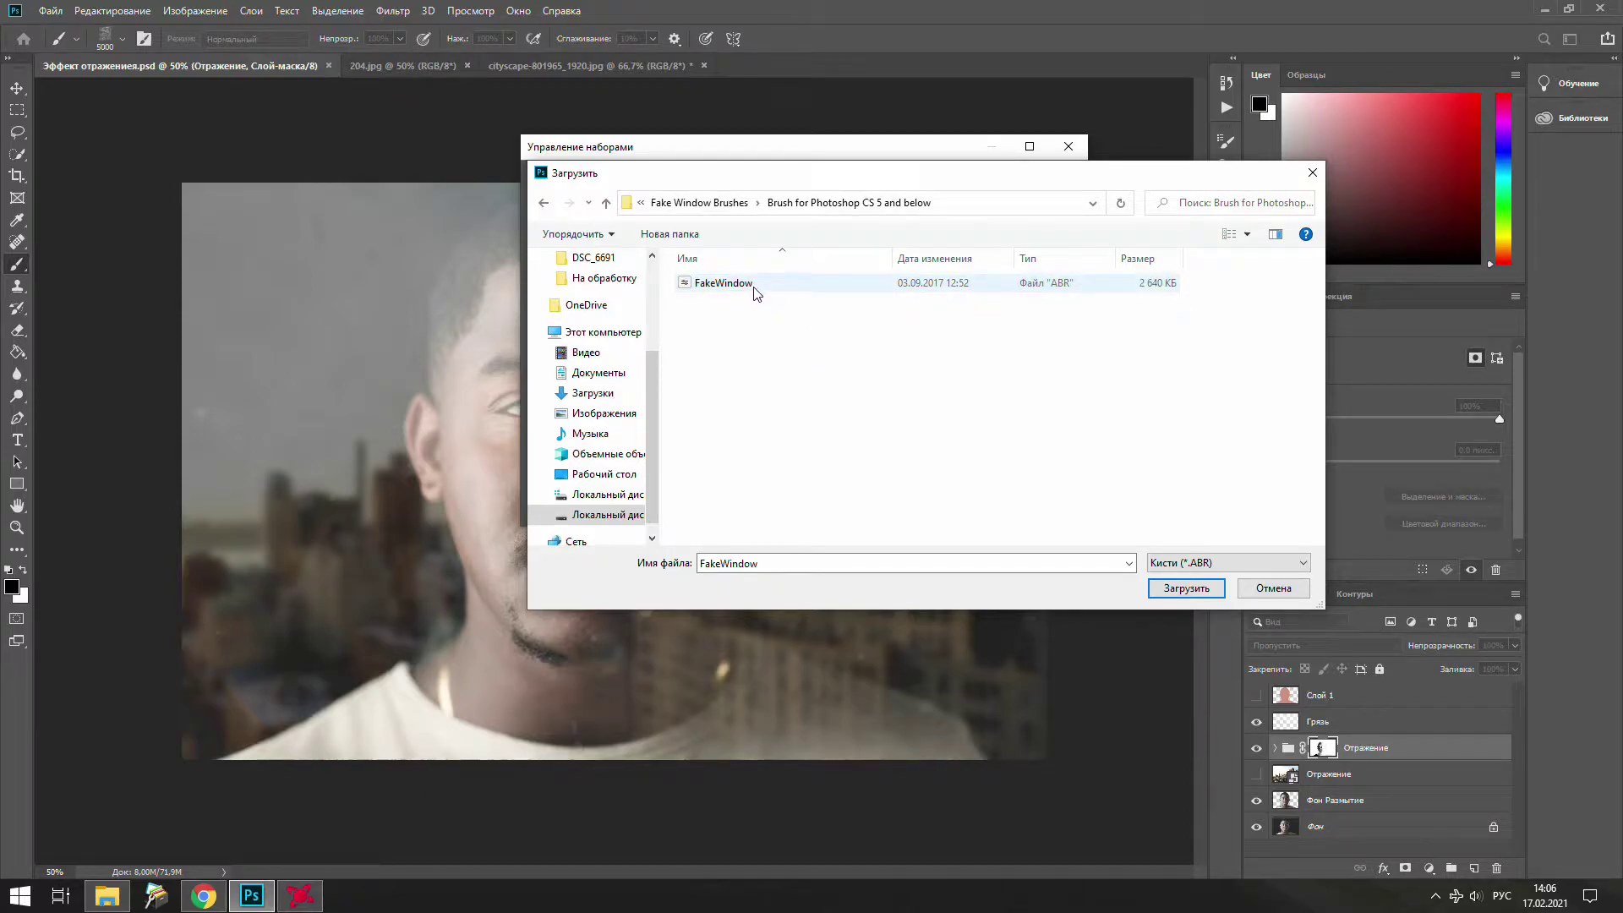
click(727, 203)
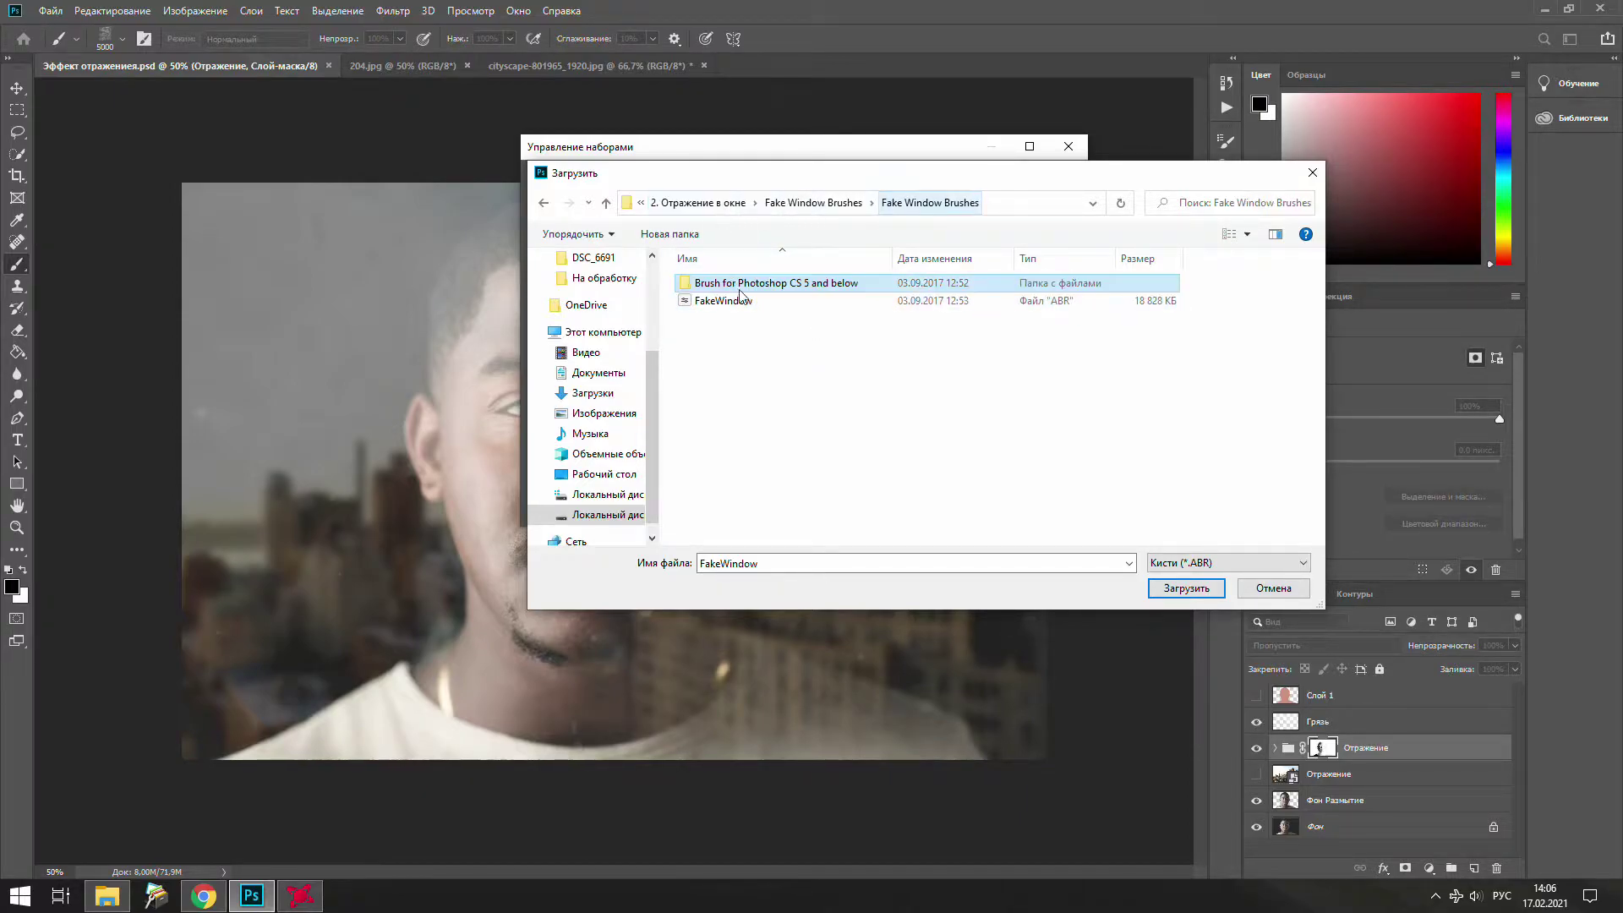
click(746, 303)
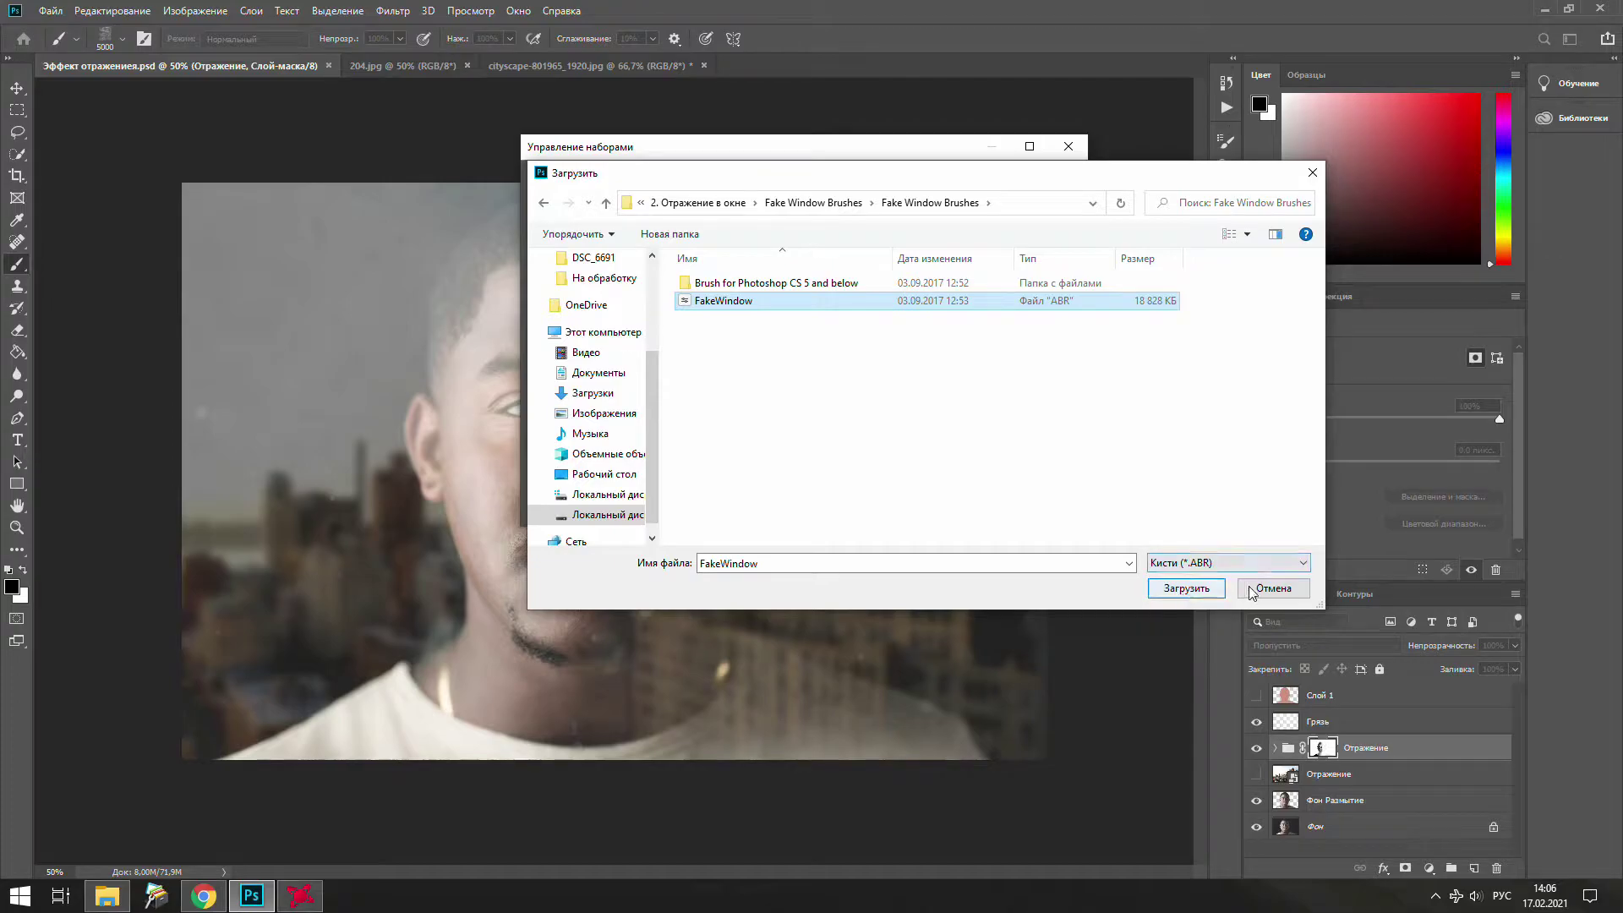
click(1186, 588)
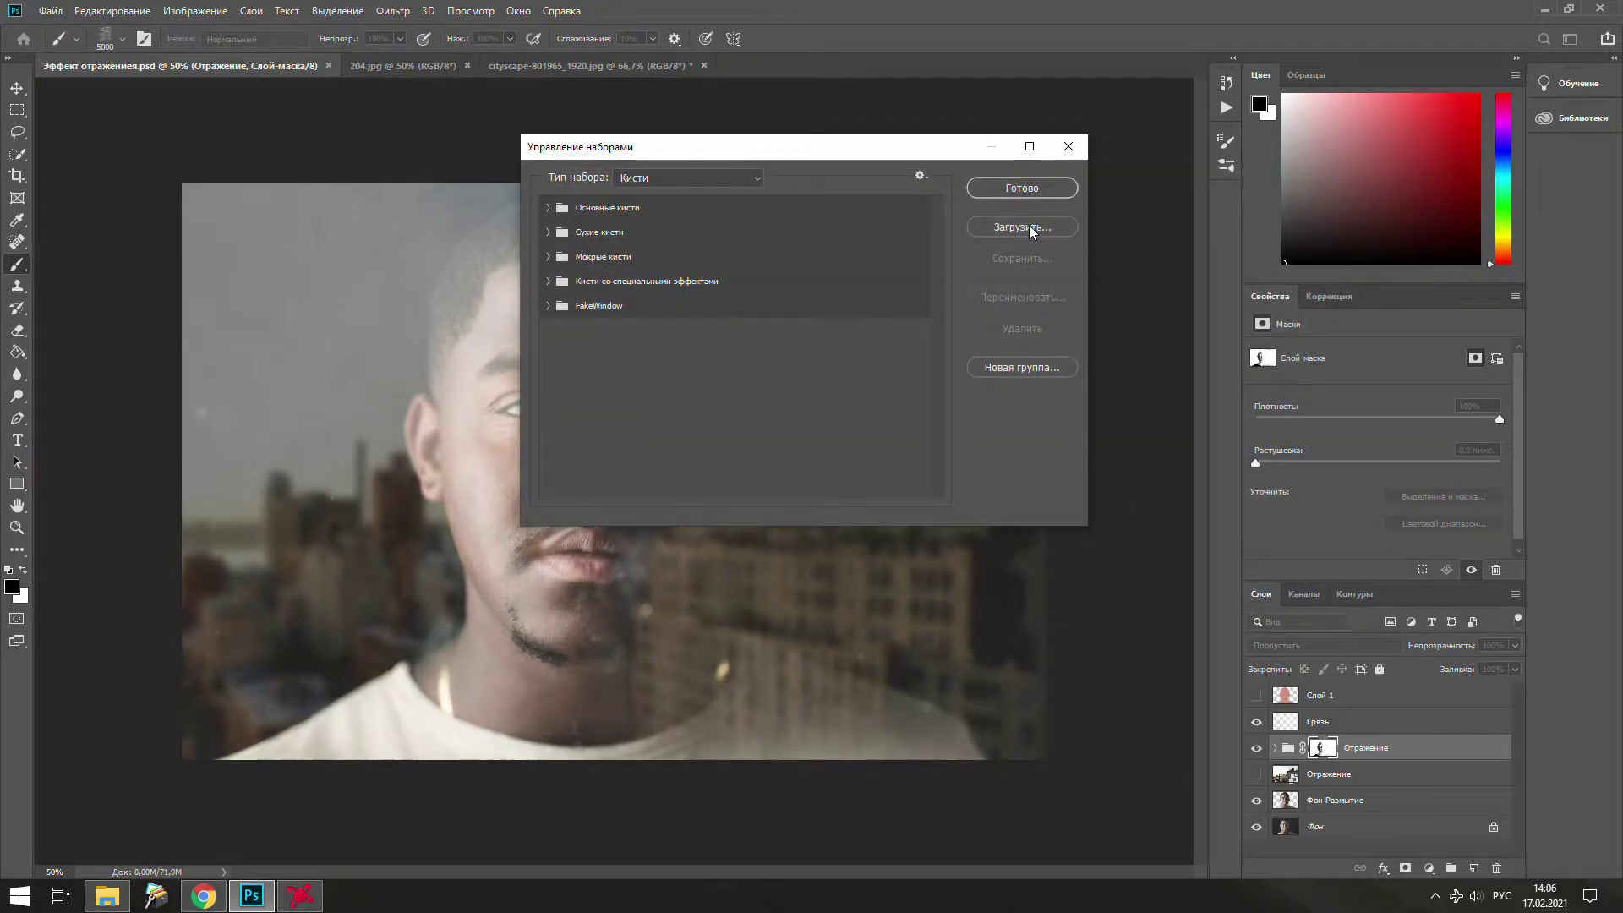
click(1080, 150)
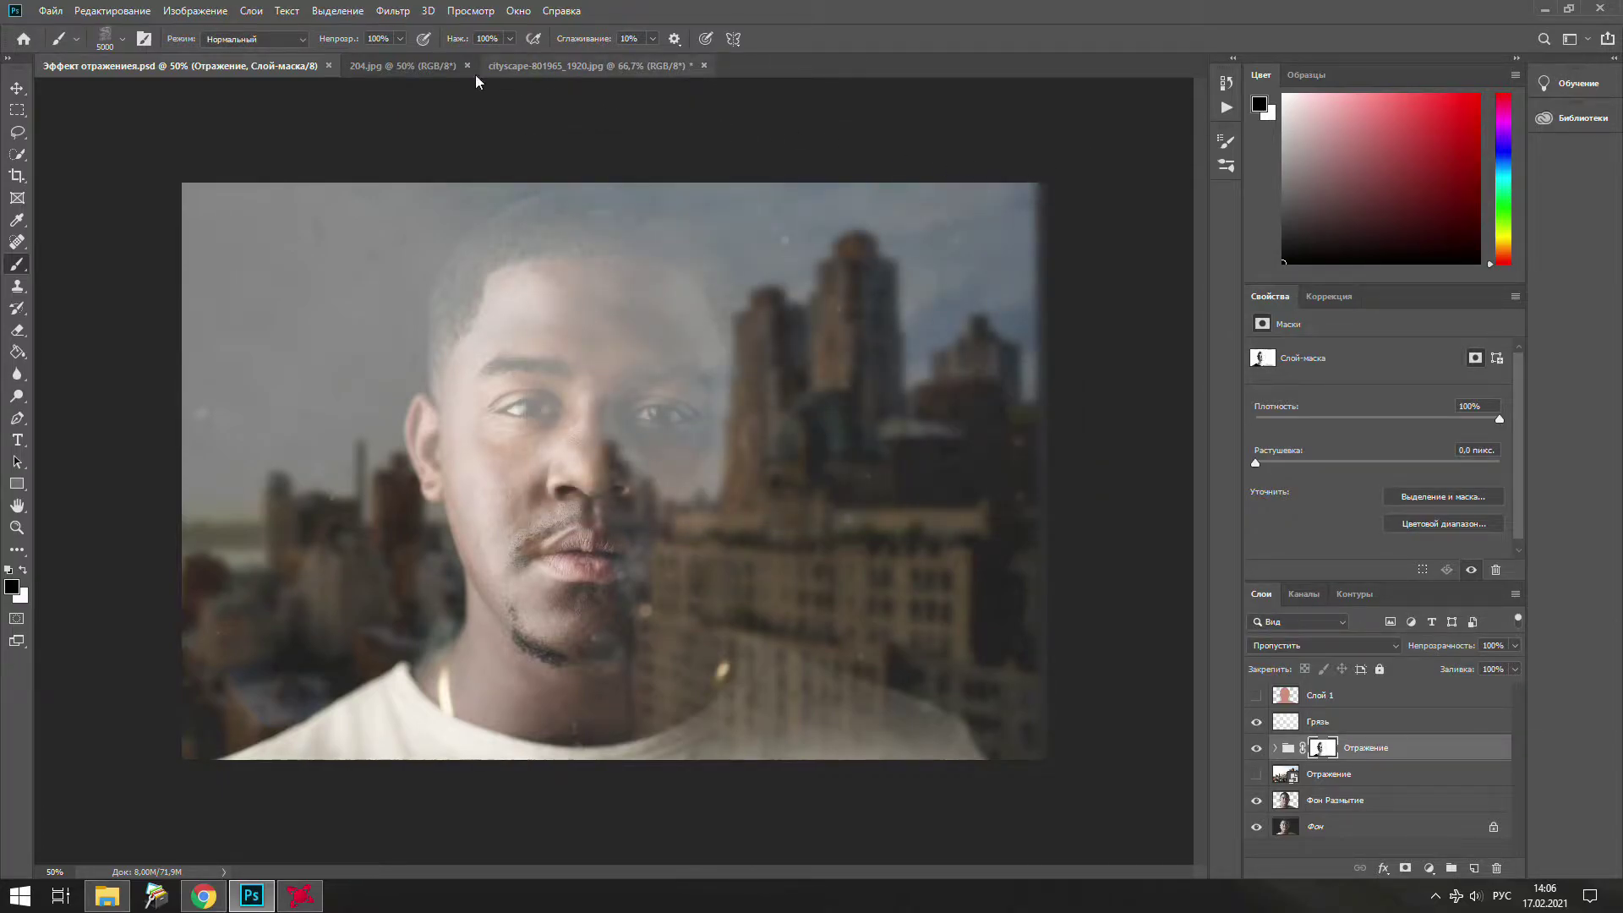
- Check the cityscape photo, bring 204.jpg back to the front, and switch to the Move tool
click(445, 68)
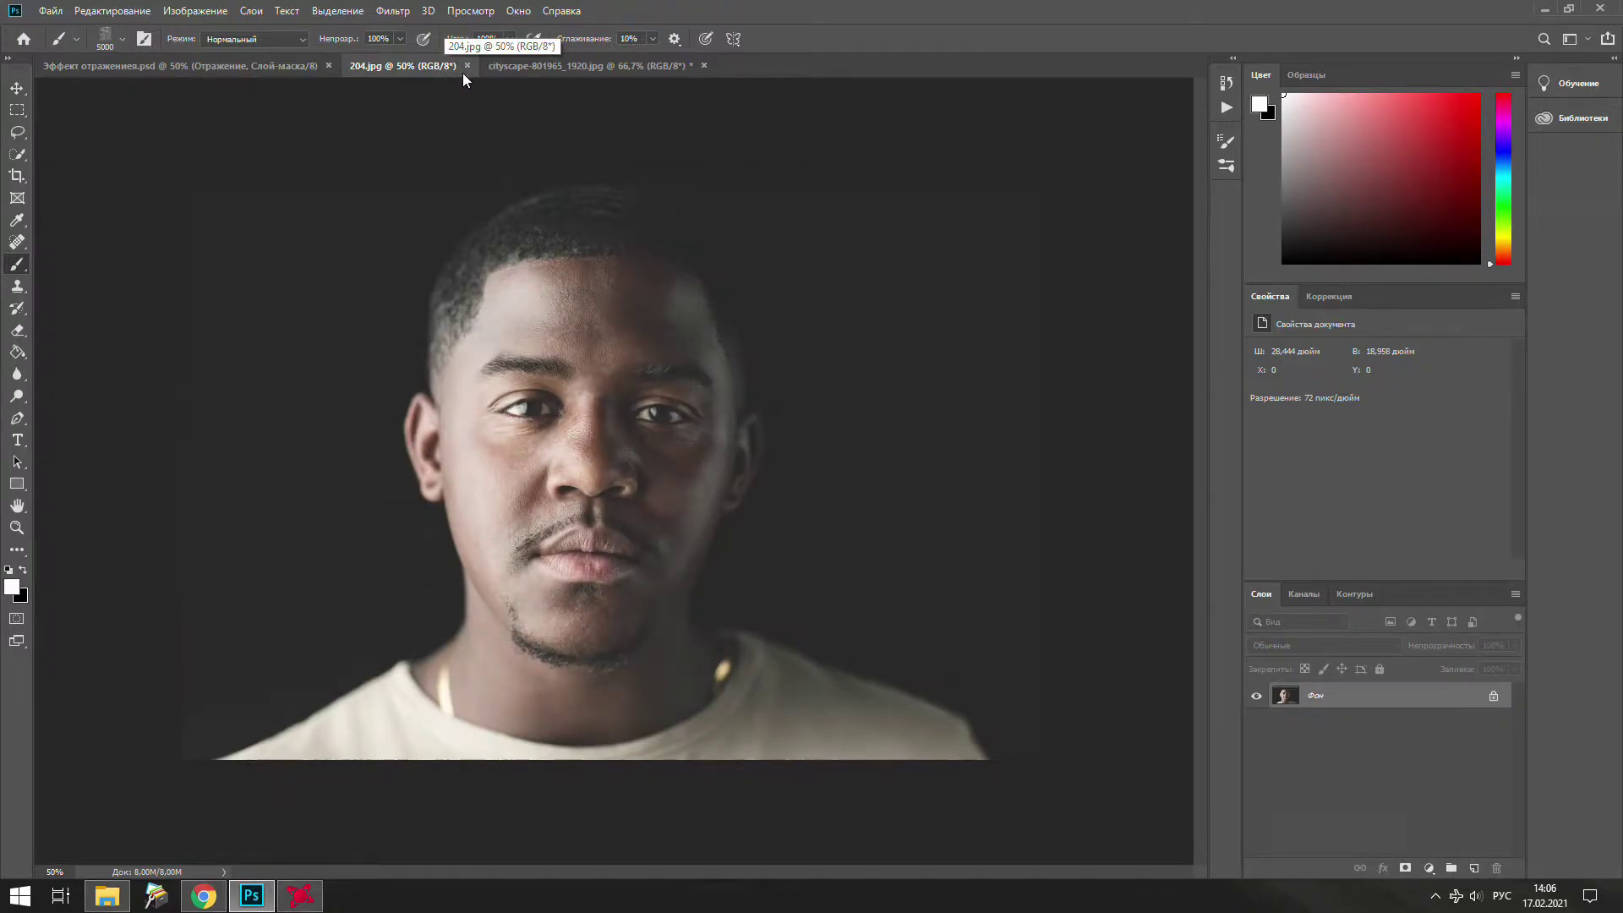
click(527, 67)
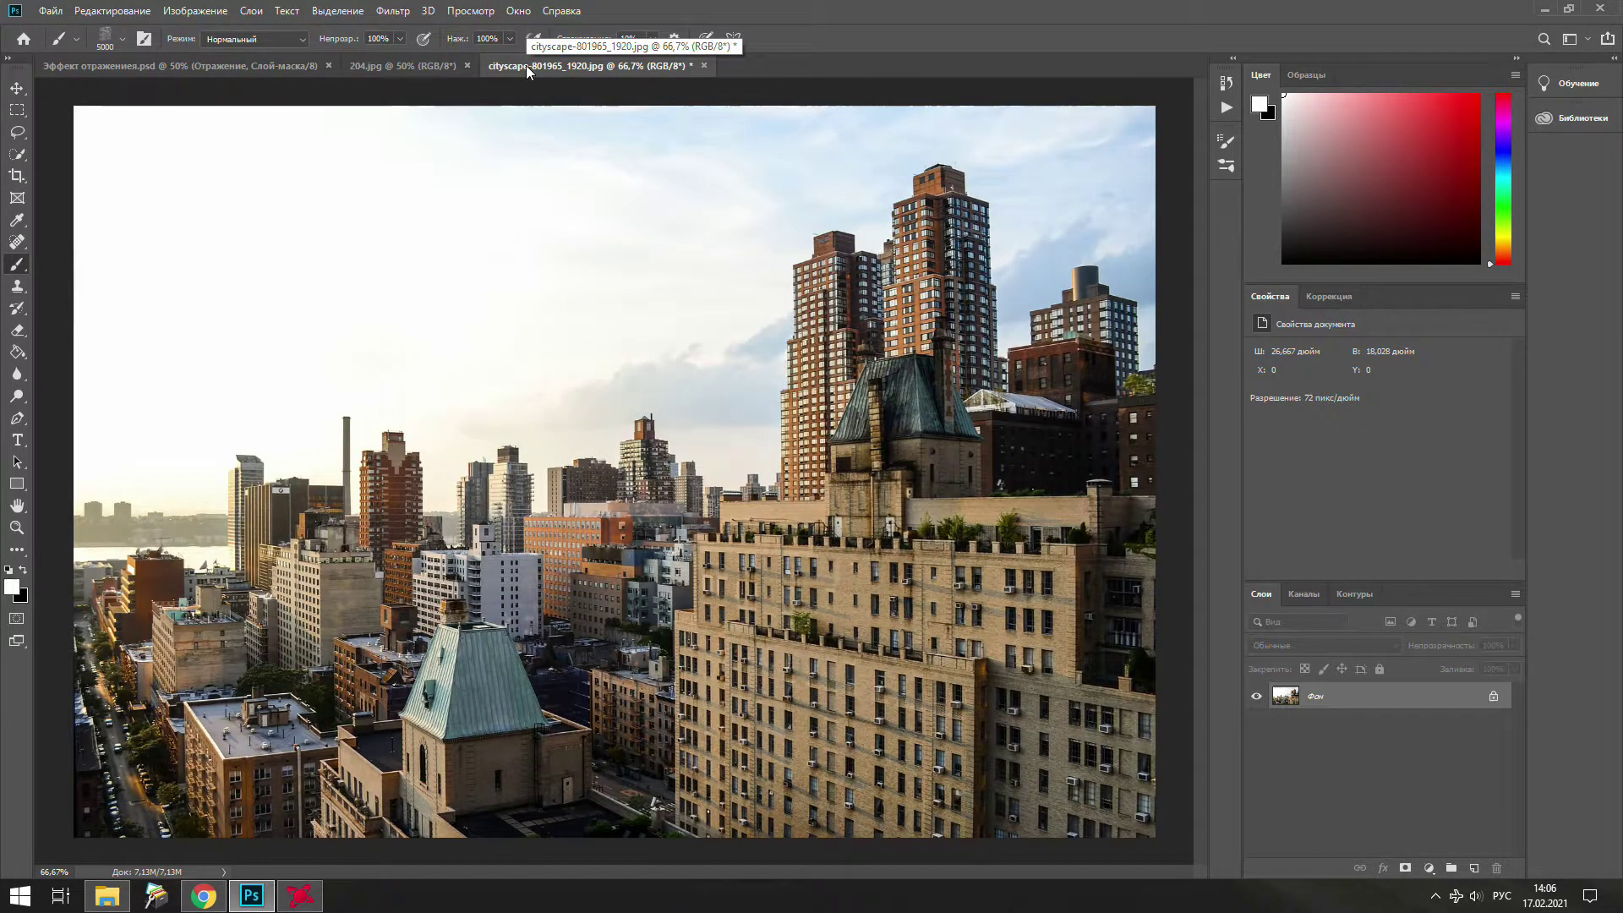
click(443, 68)
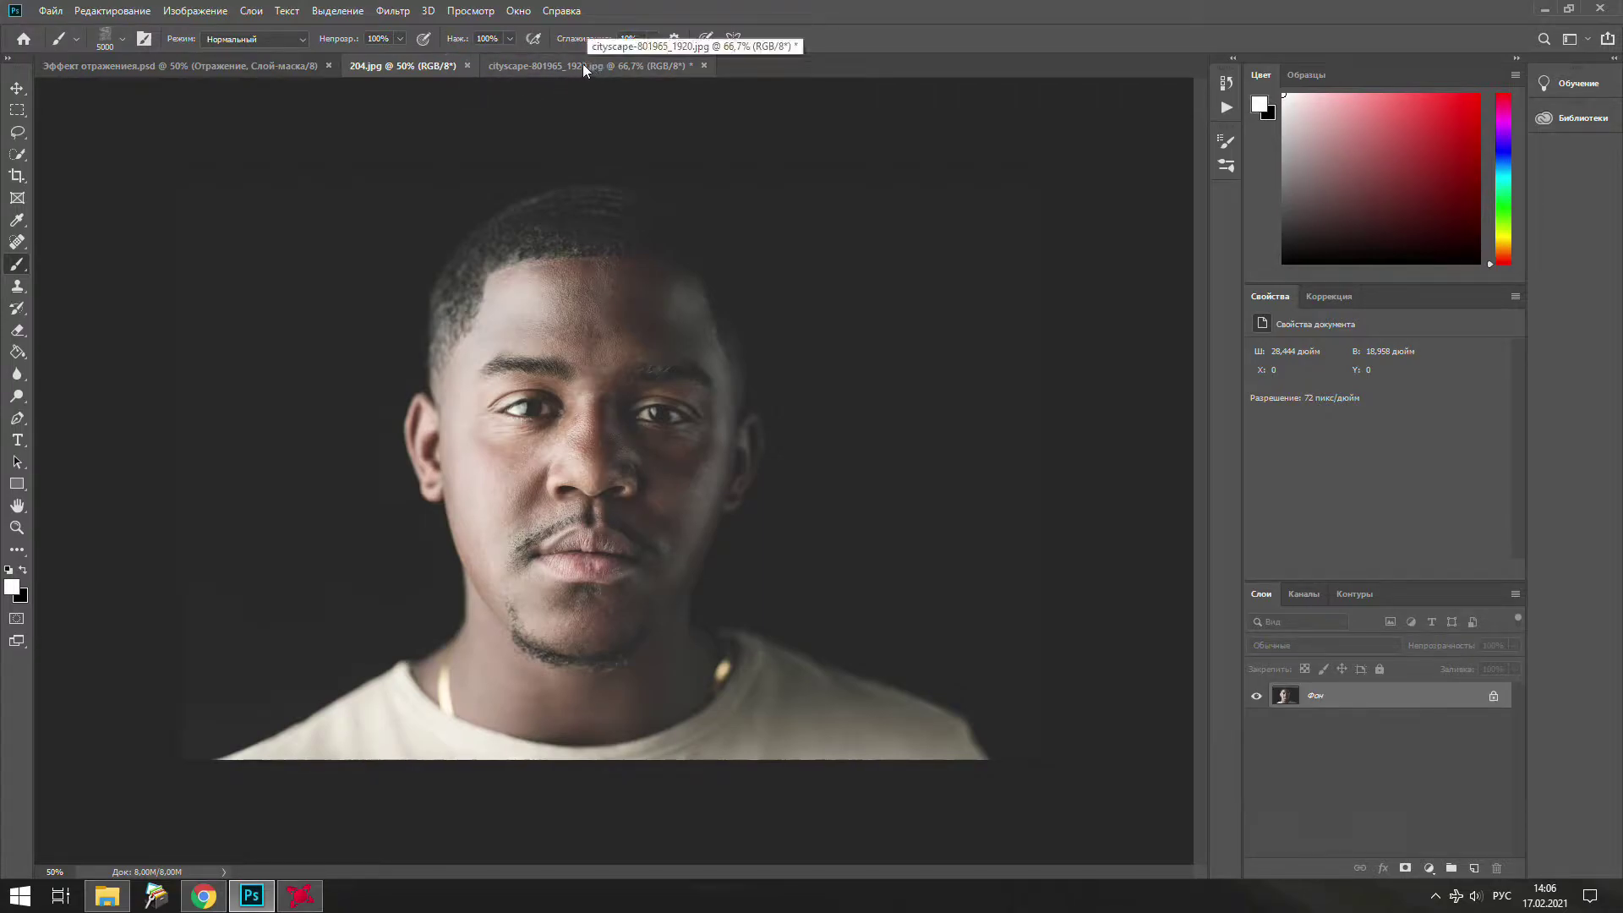
click(16, 87)
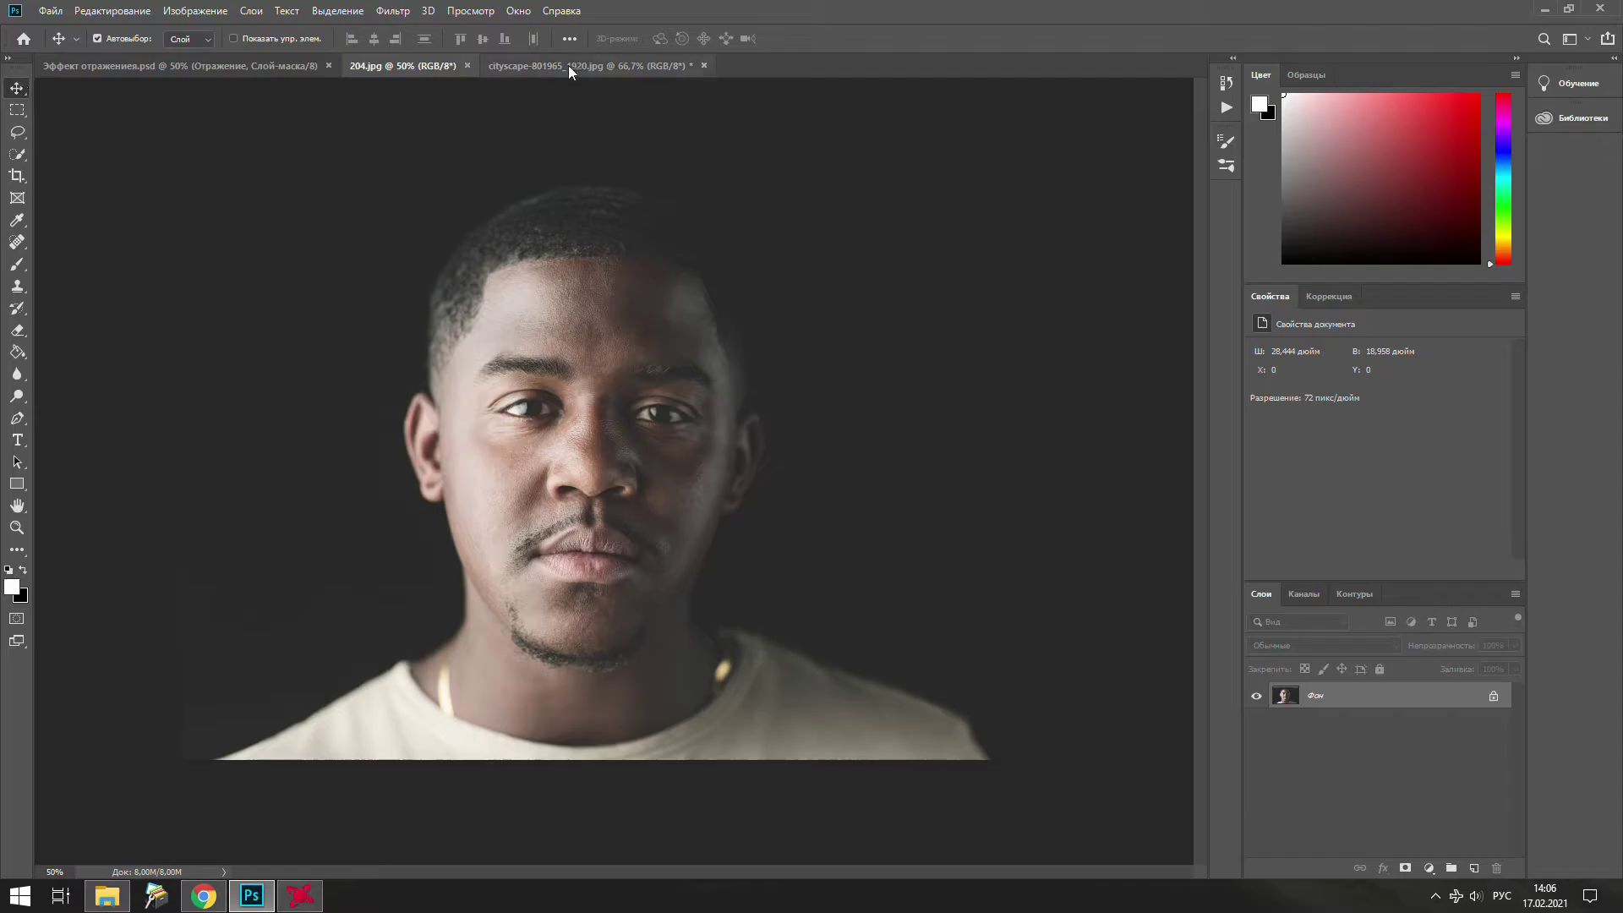
- Drag the cityscape photo into 204.jpg as a new layer and close the cityscape document
drag(572, 67, 828, 155)
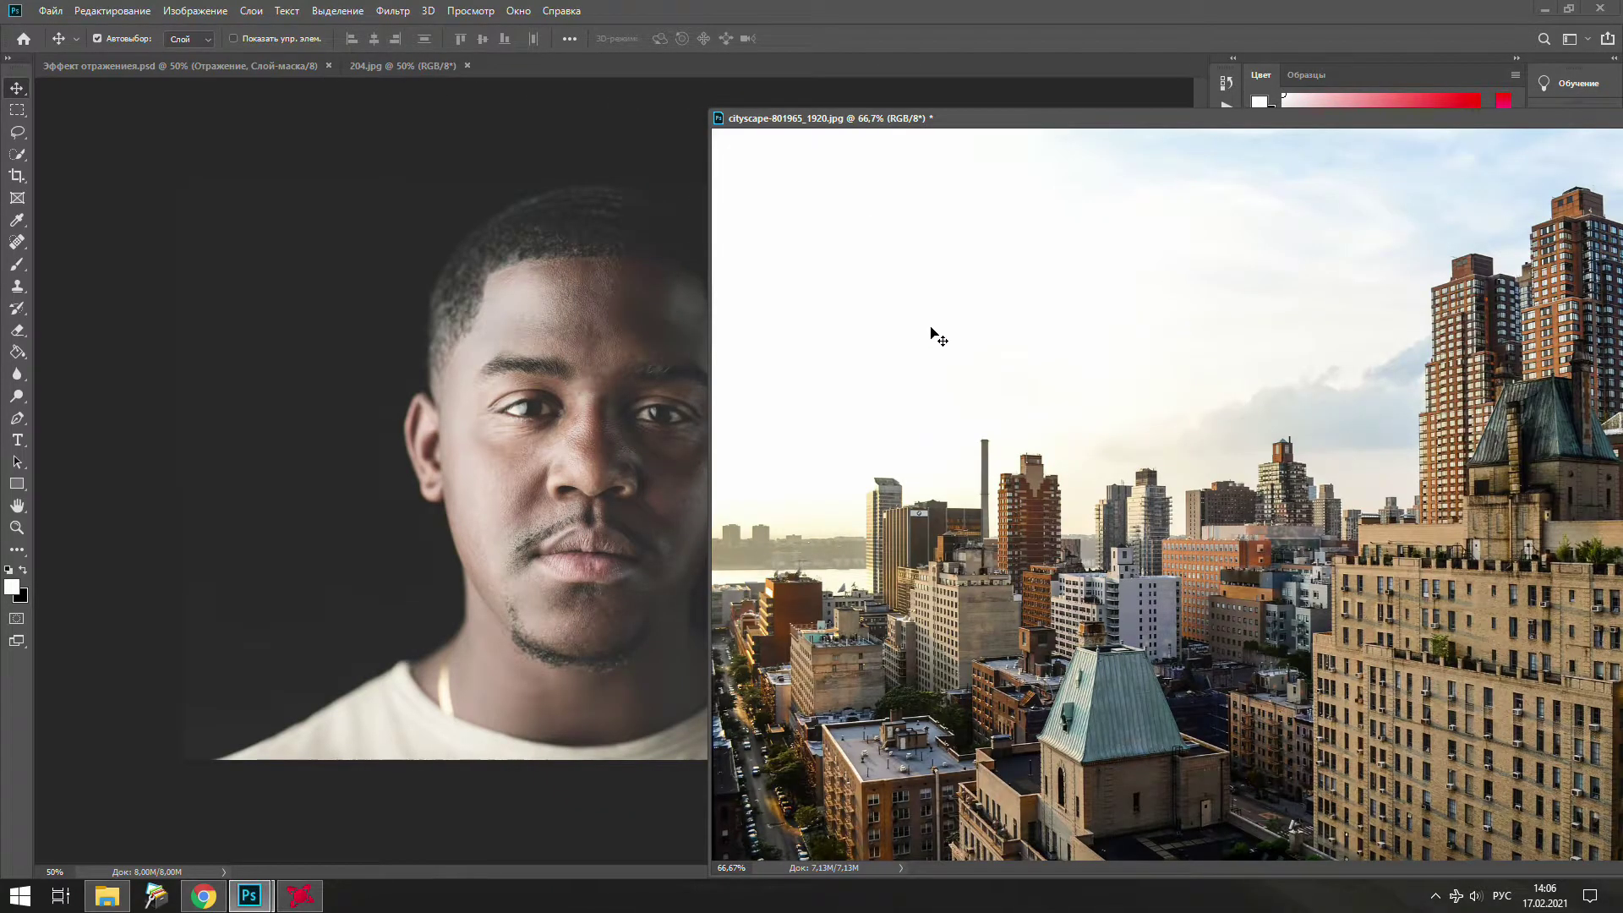
drag(947, 358, 442, 329)
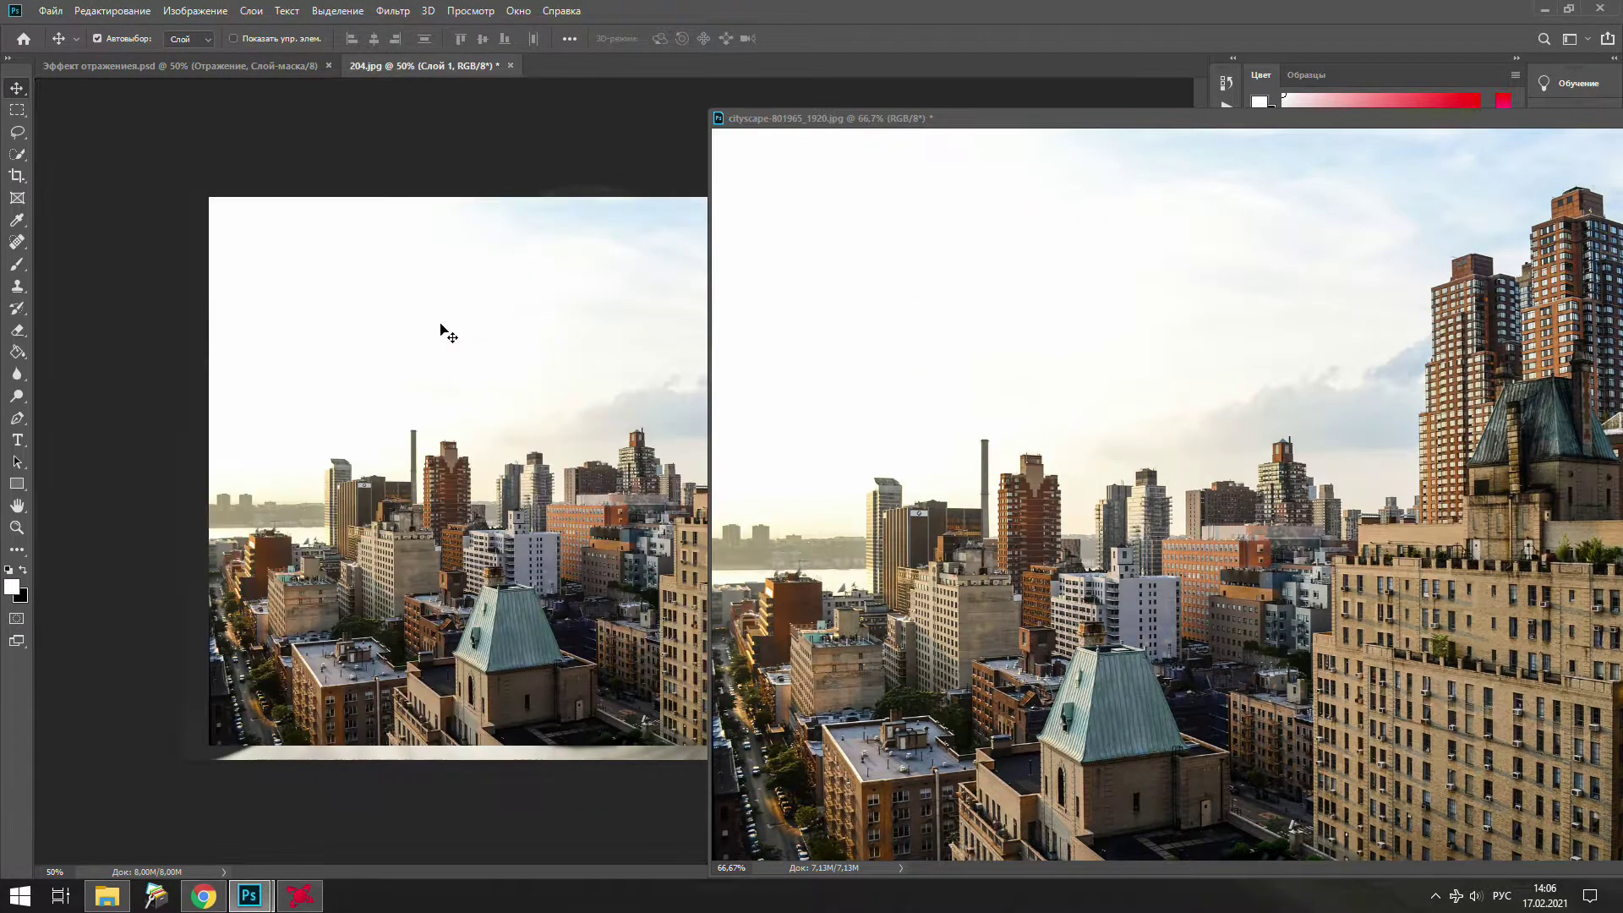
drag(1307, 123, 789, 105)
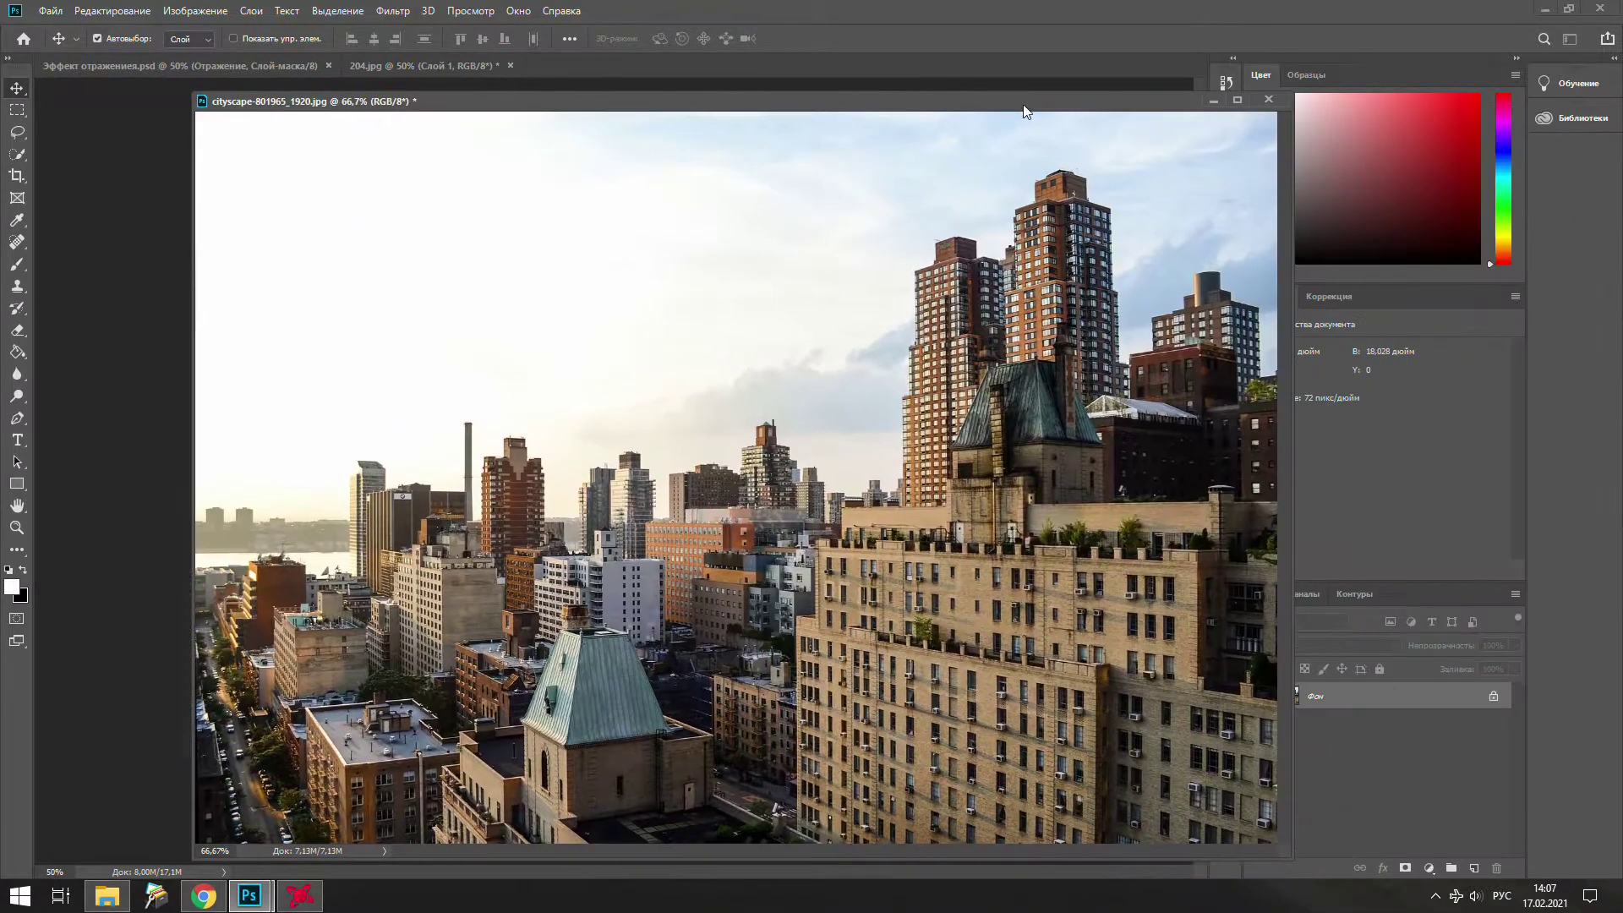
click(1275, 100)
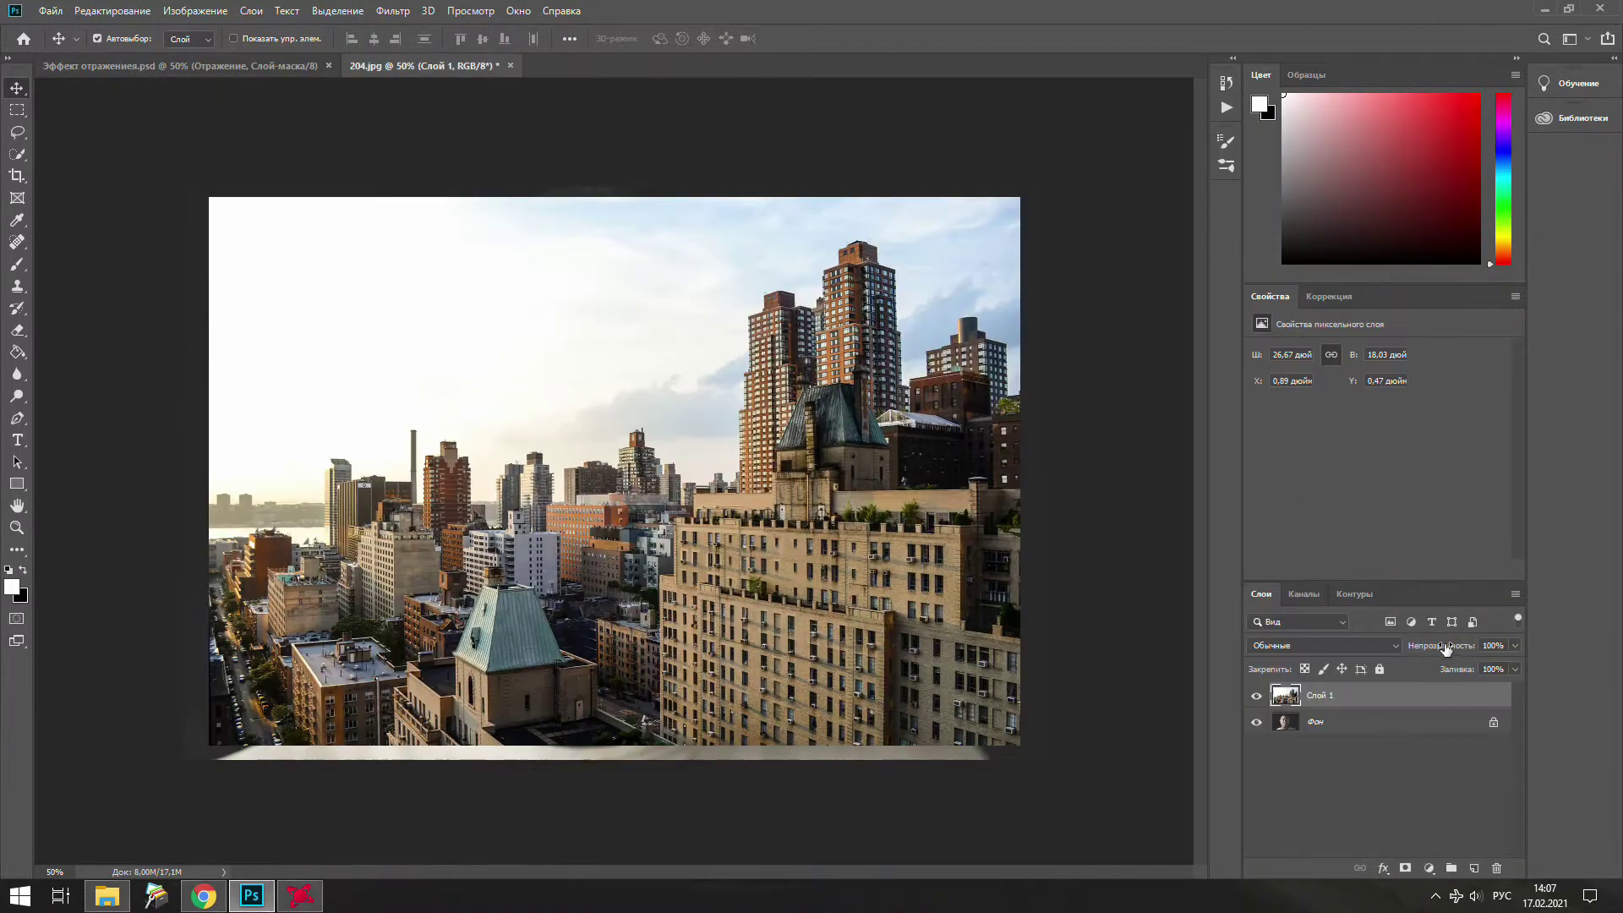
- Convert the cityscape layer to a Smart Object and scale it up to cover the canvas
right_click(1376, 693)
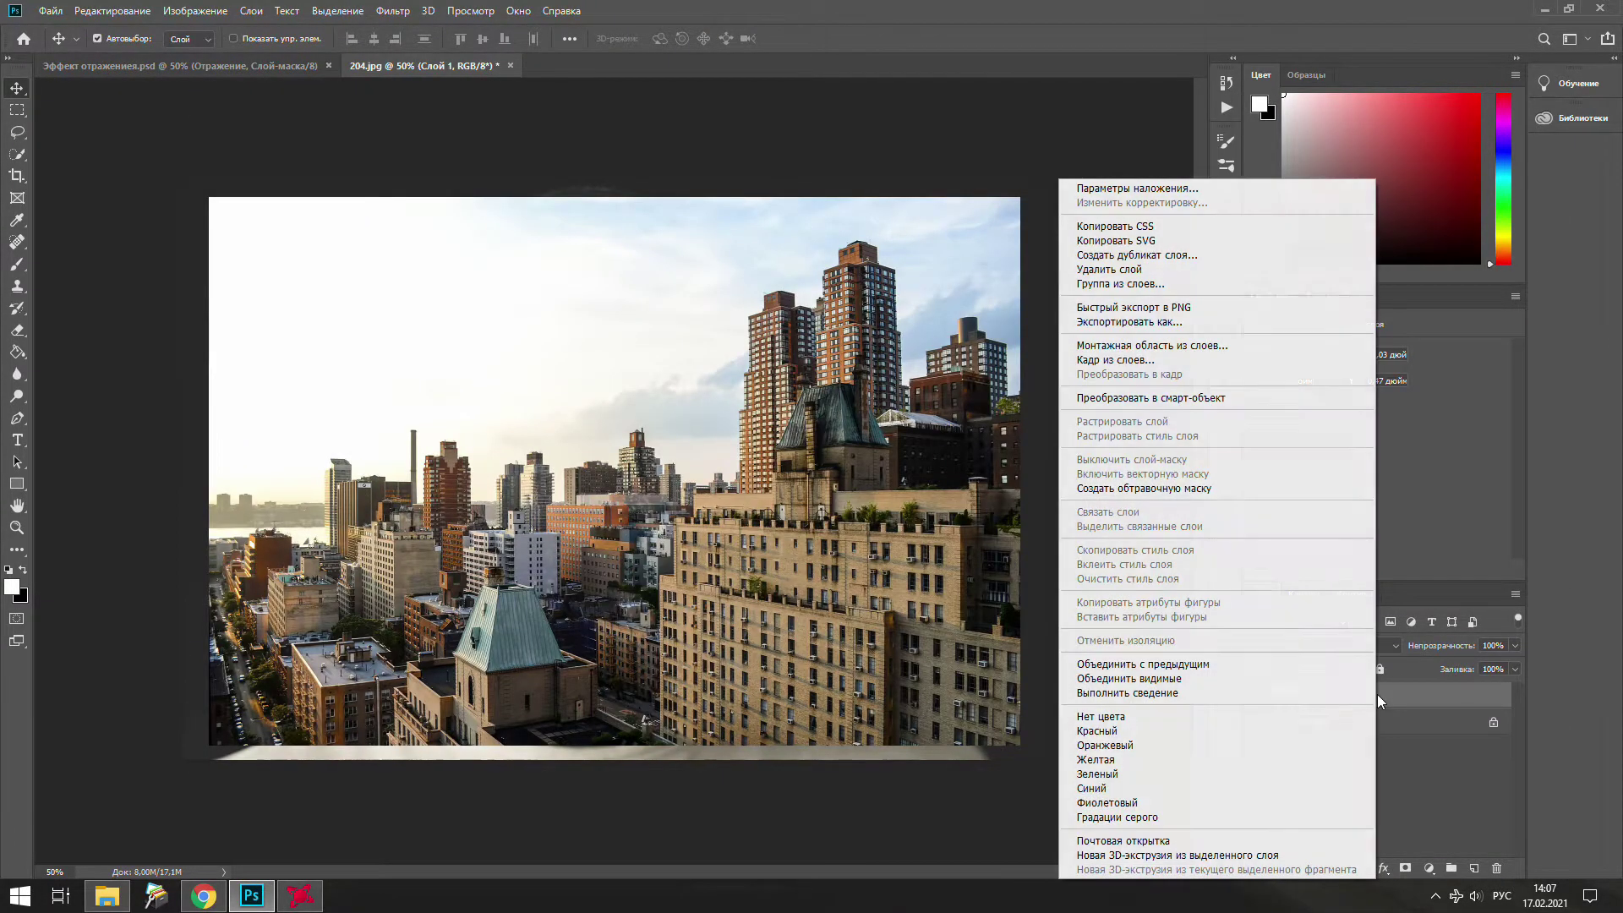
click(1195, 398)
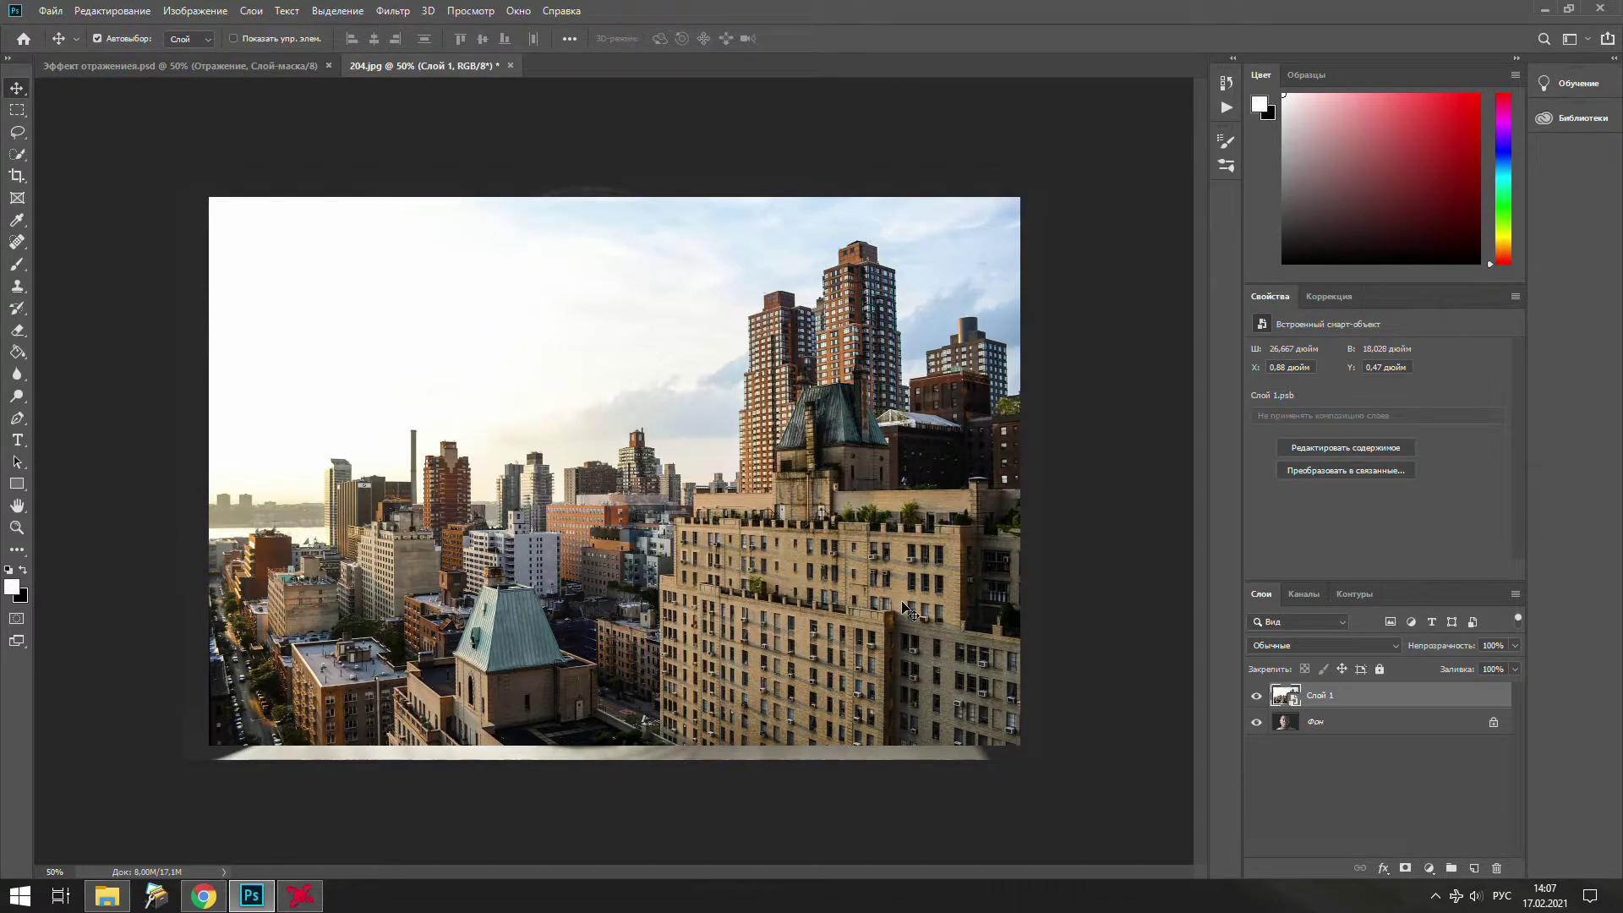
key(ctrl+t)
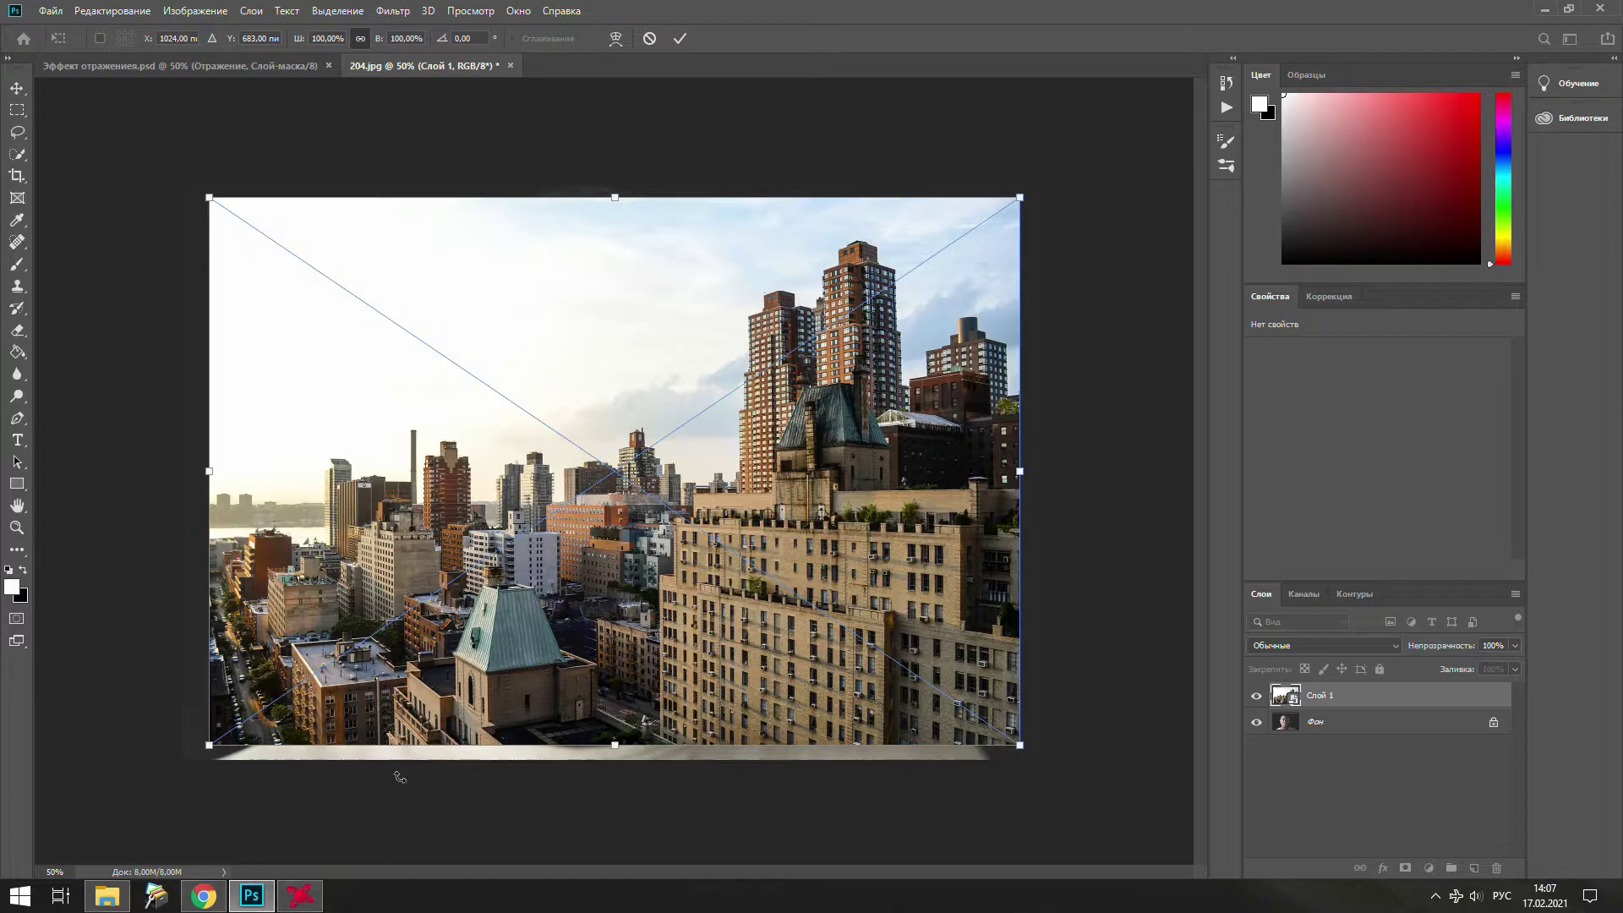
drag(207, 744, 139, 761)
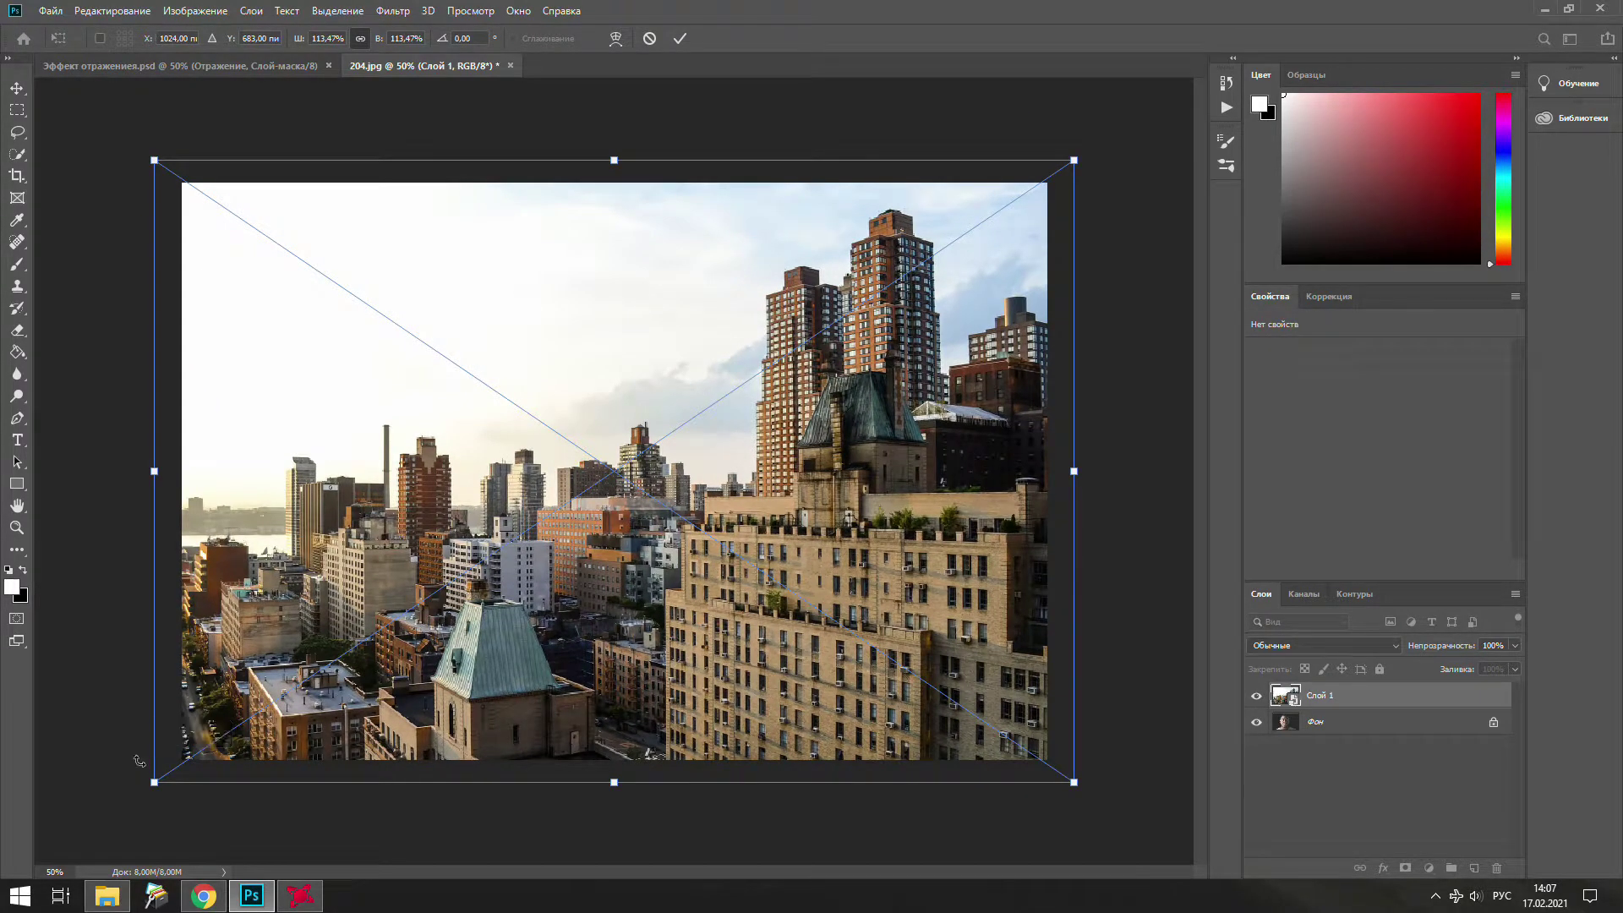
click(684, 37)
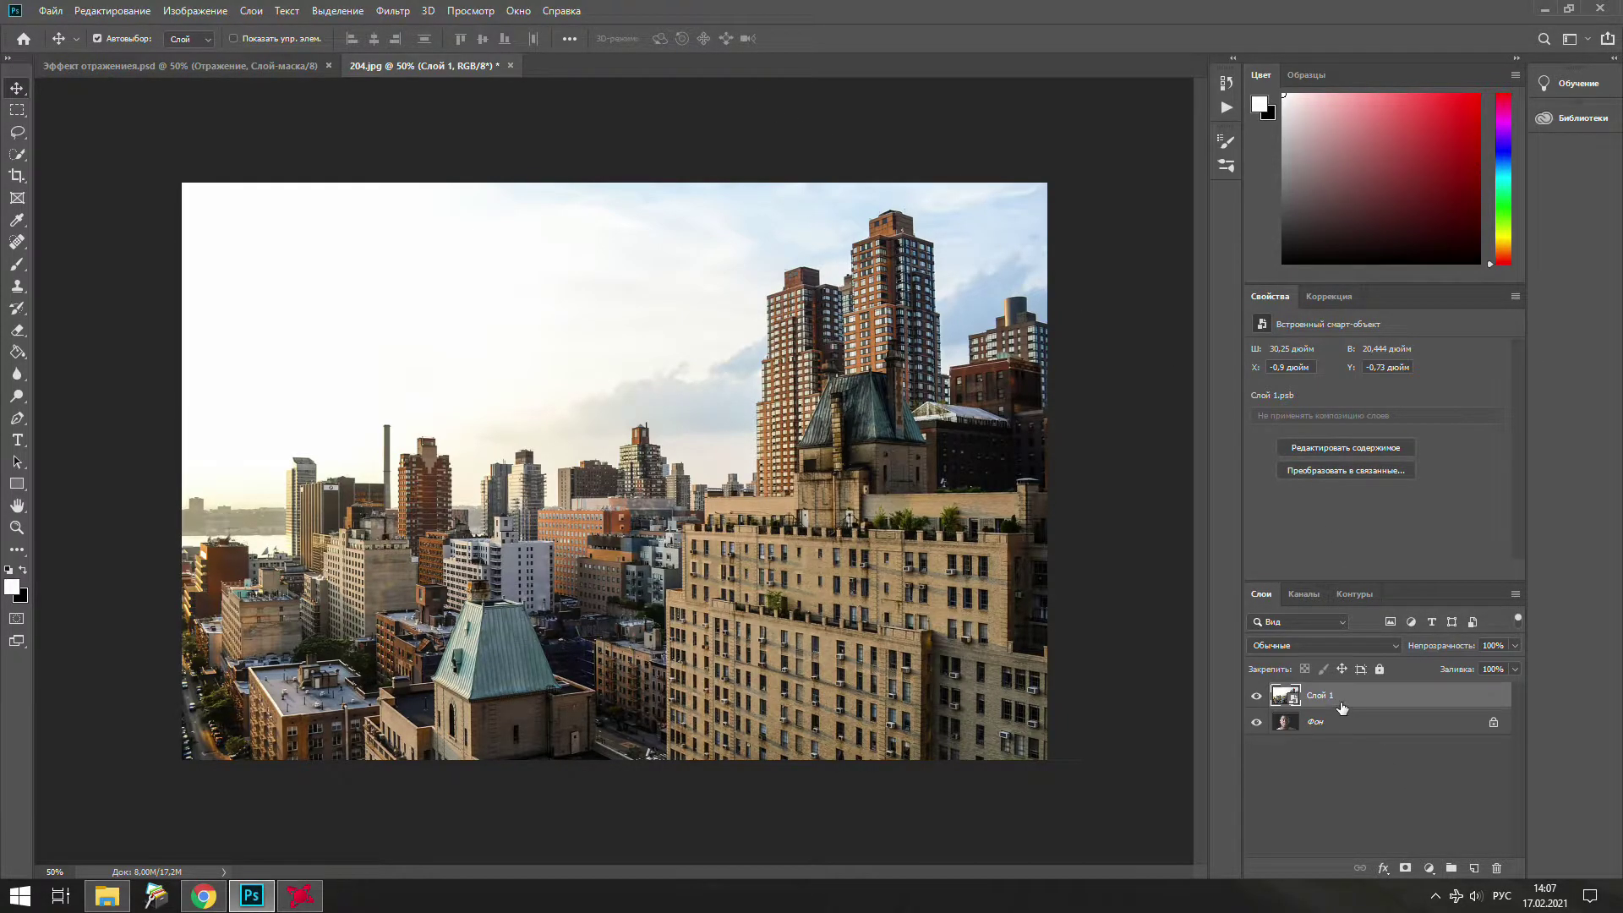
- Set the cityscape layer to Перекрытие (Overlay) blend mode and add an empty layer above it
click(1330, 644)
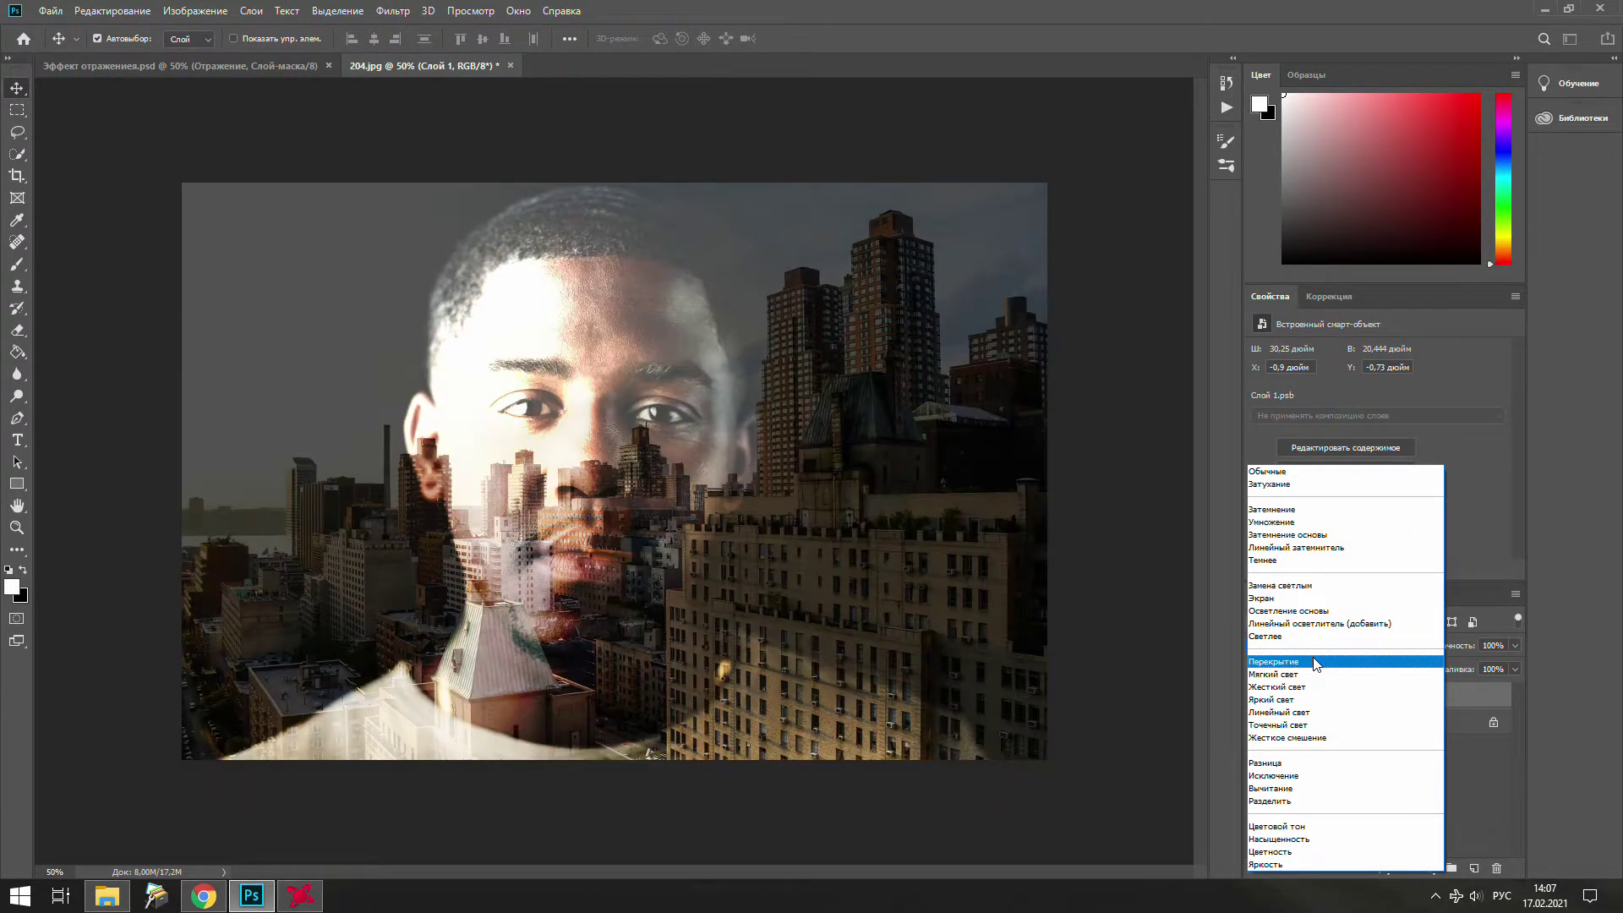
click(1315, 662)
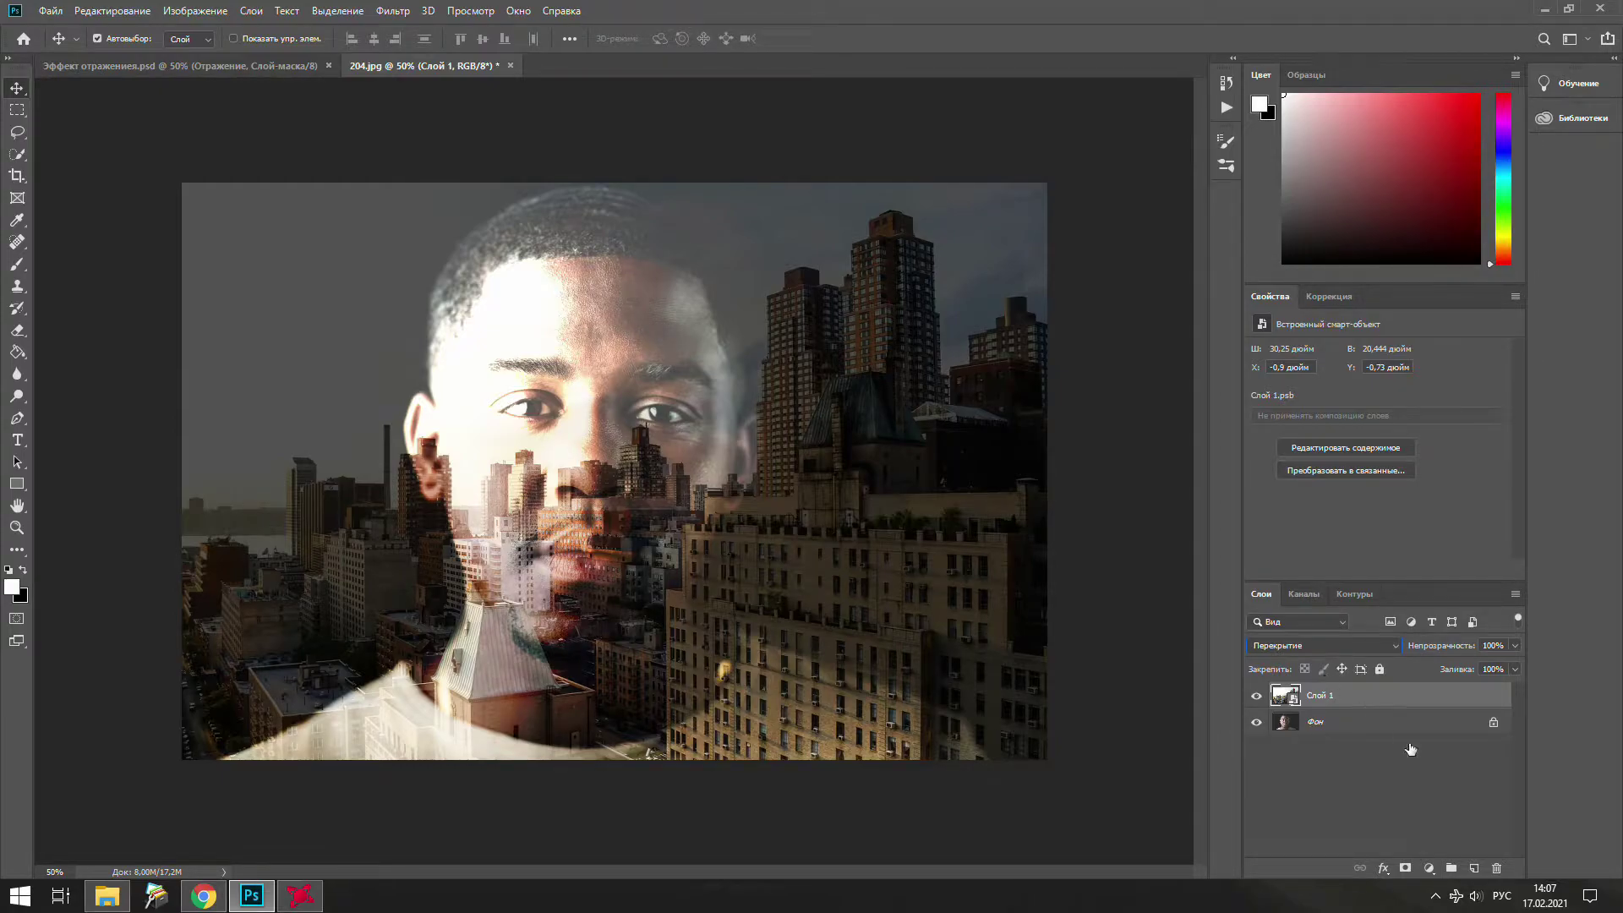
click(1473, 868)
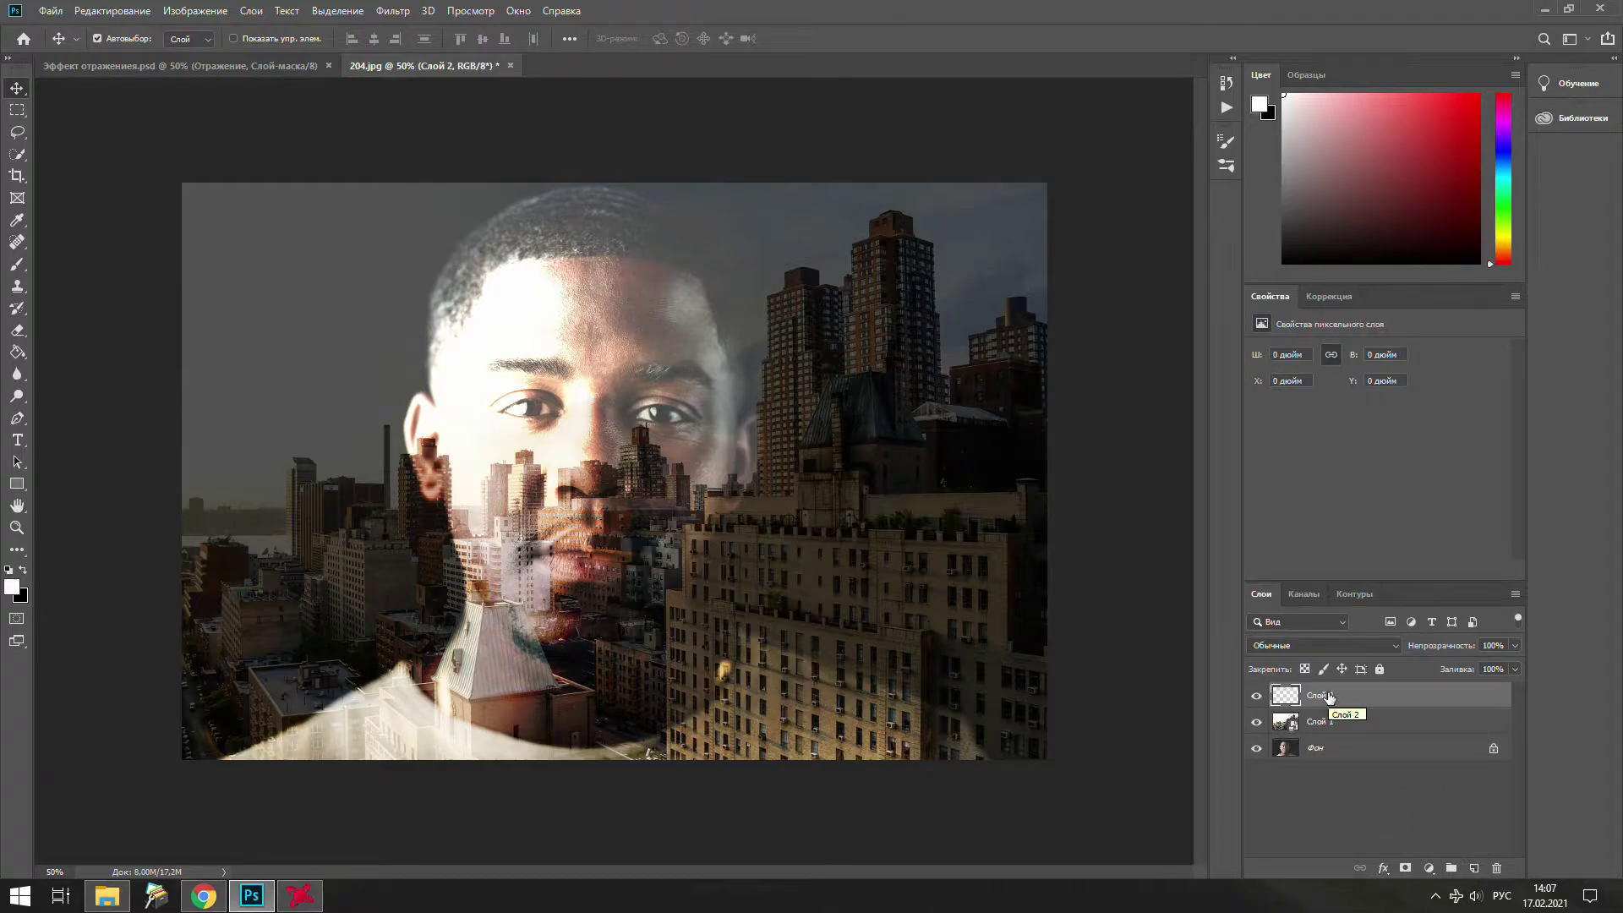
- Rename the cityscape layer to Отражение and the new layer to Область
double_click(1322, 722)
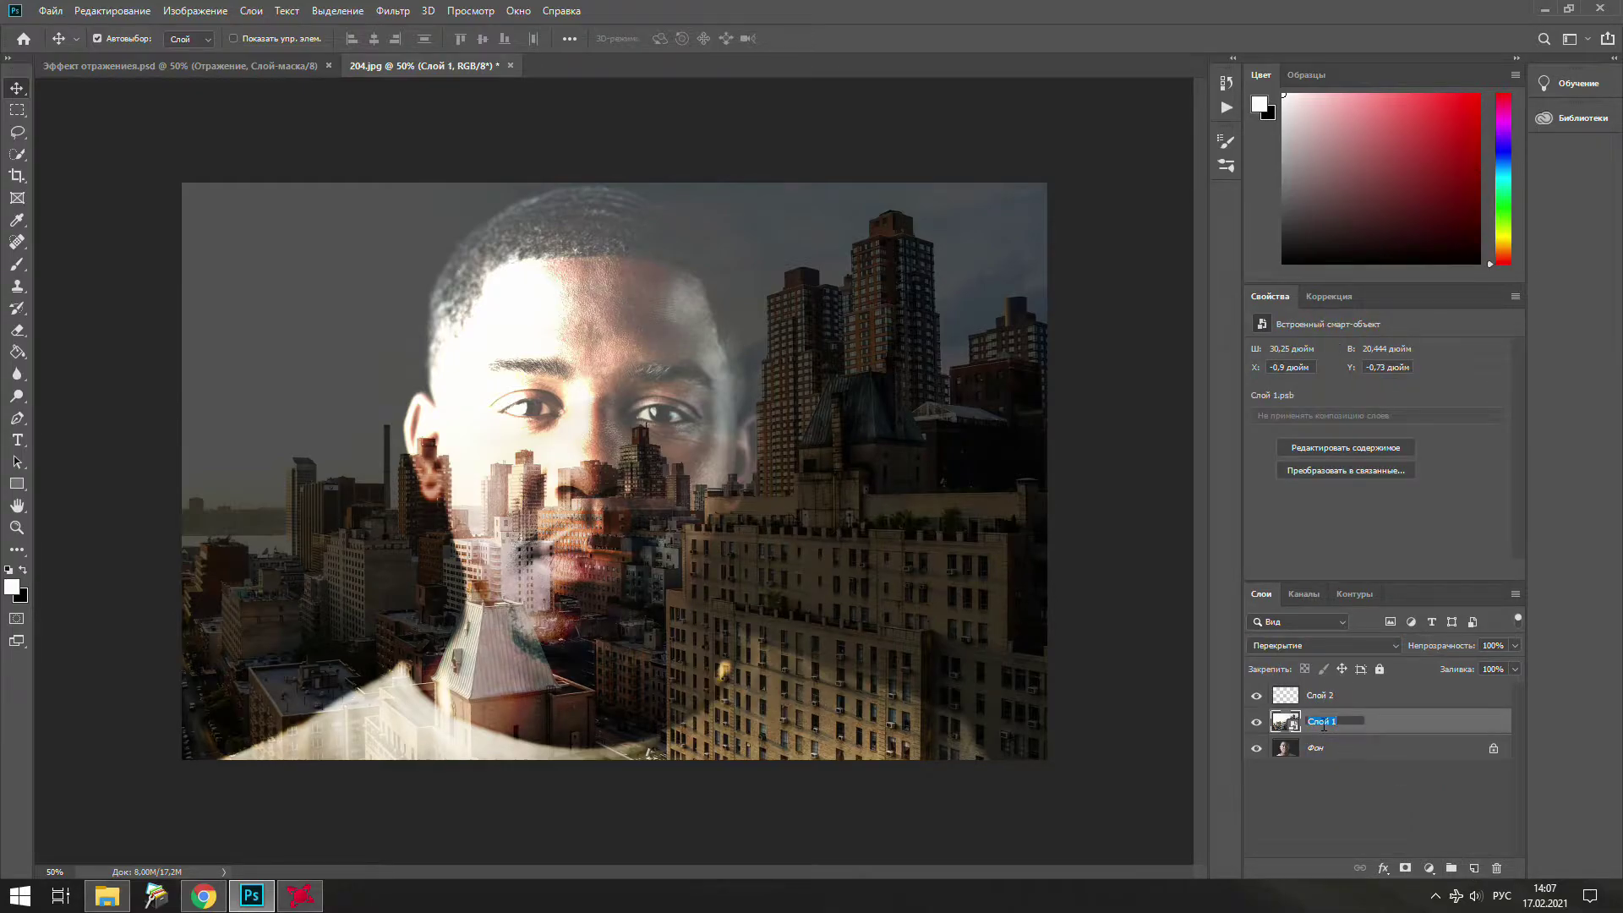
text(Отражение)
double_click(1323, 694)
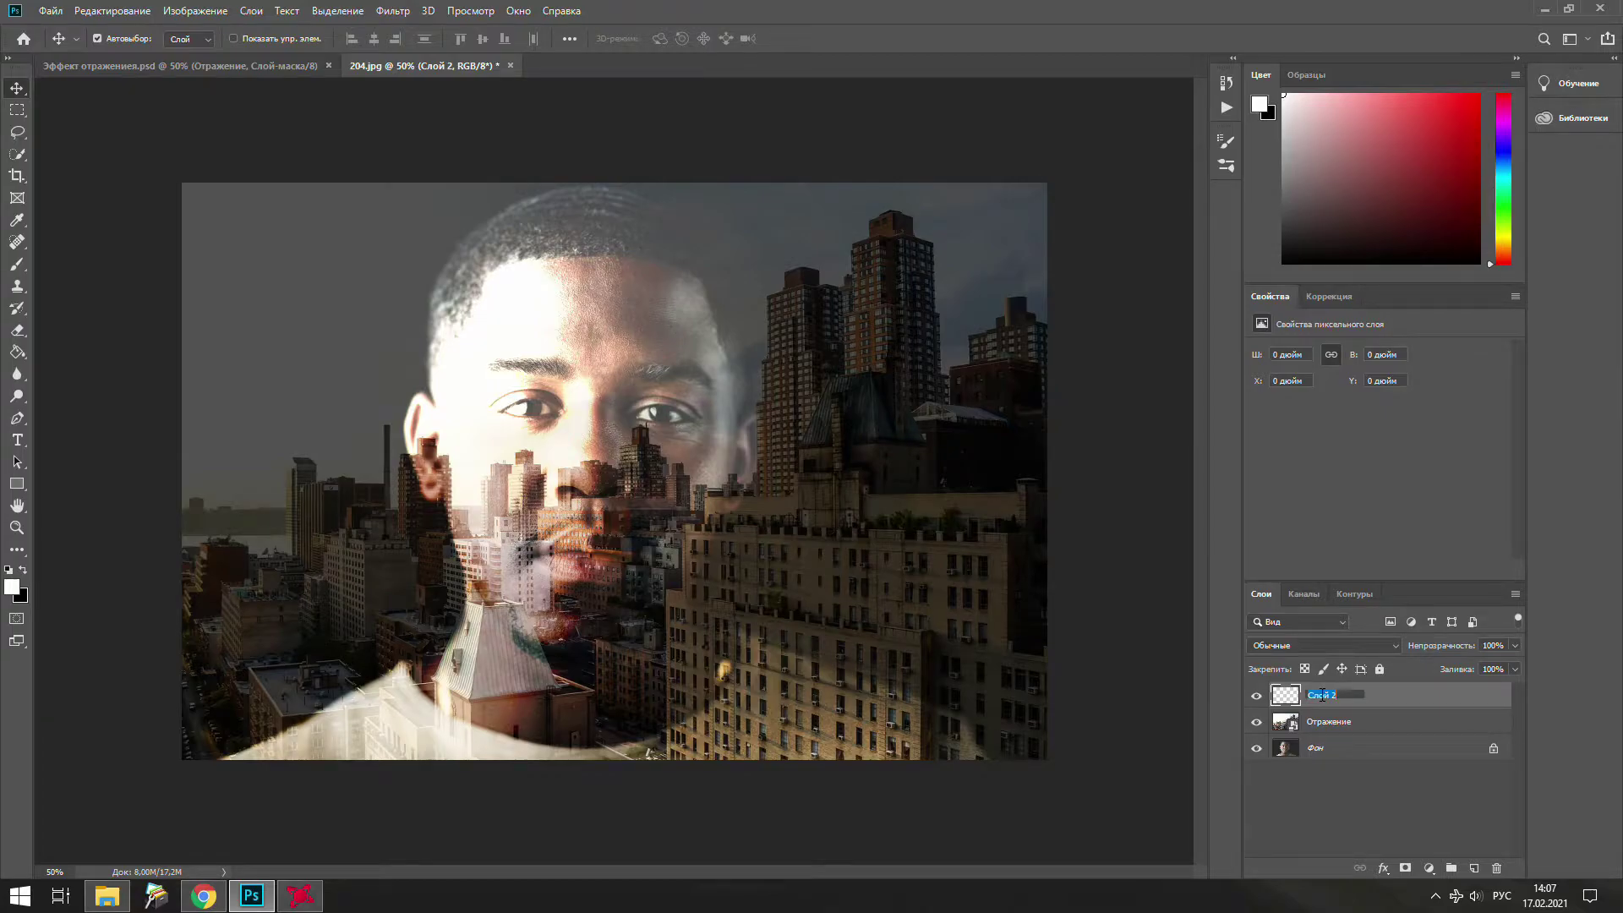
text(Область)
key(Return)
- Select the Brush tool with a Soft Round brush preset
click(5, 266)
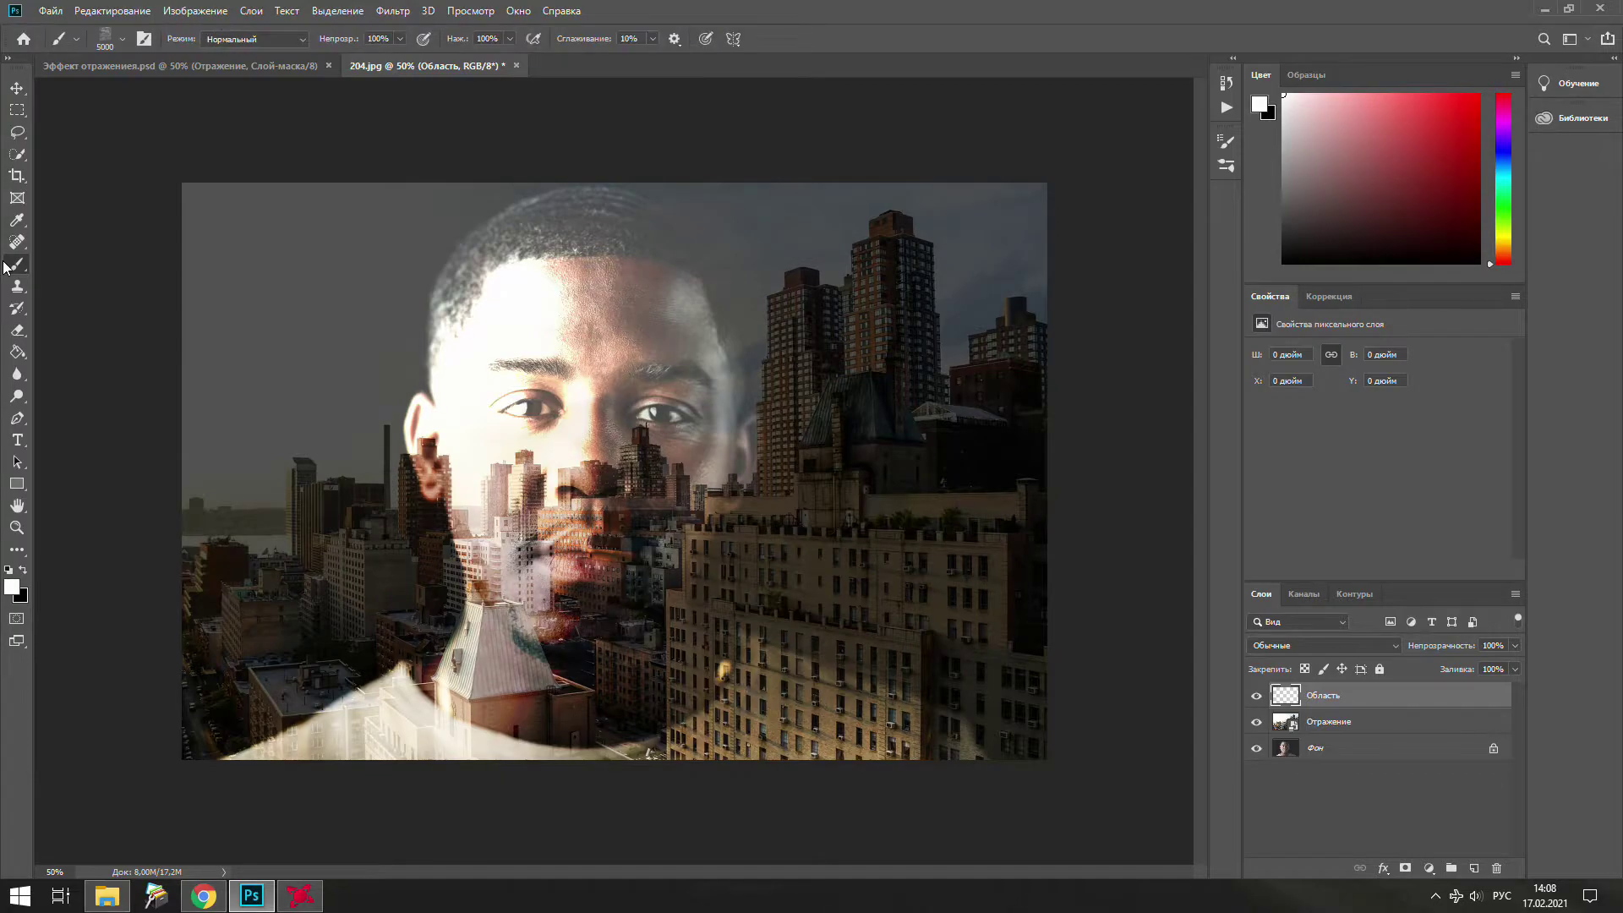
click(105, 39)
click(141, 235)
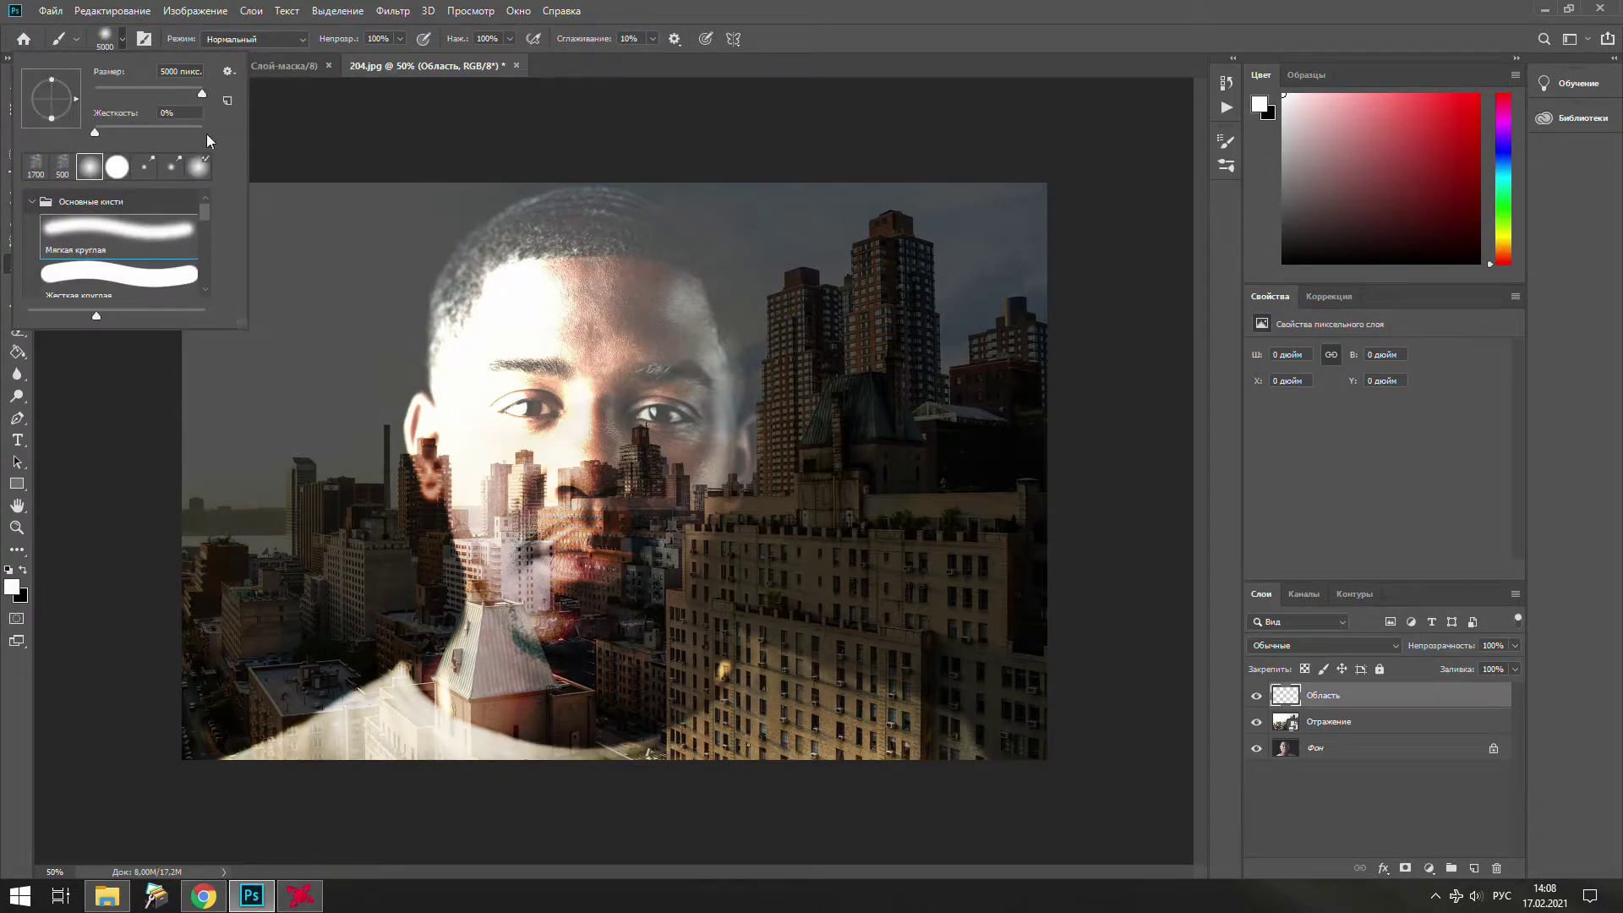
click(345, 75)
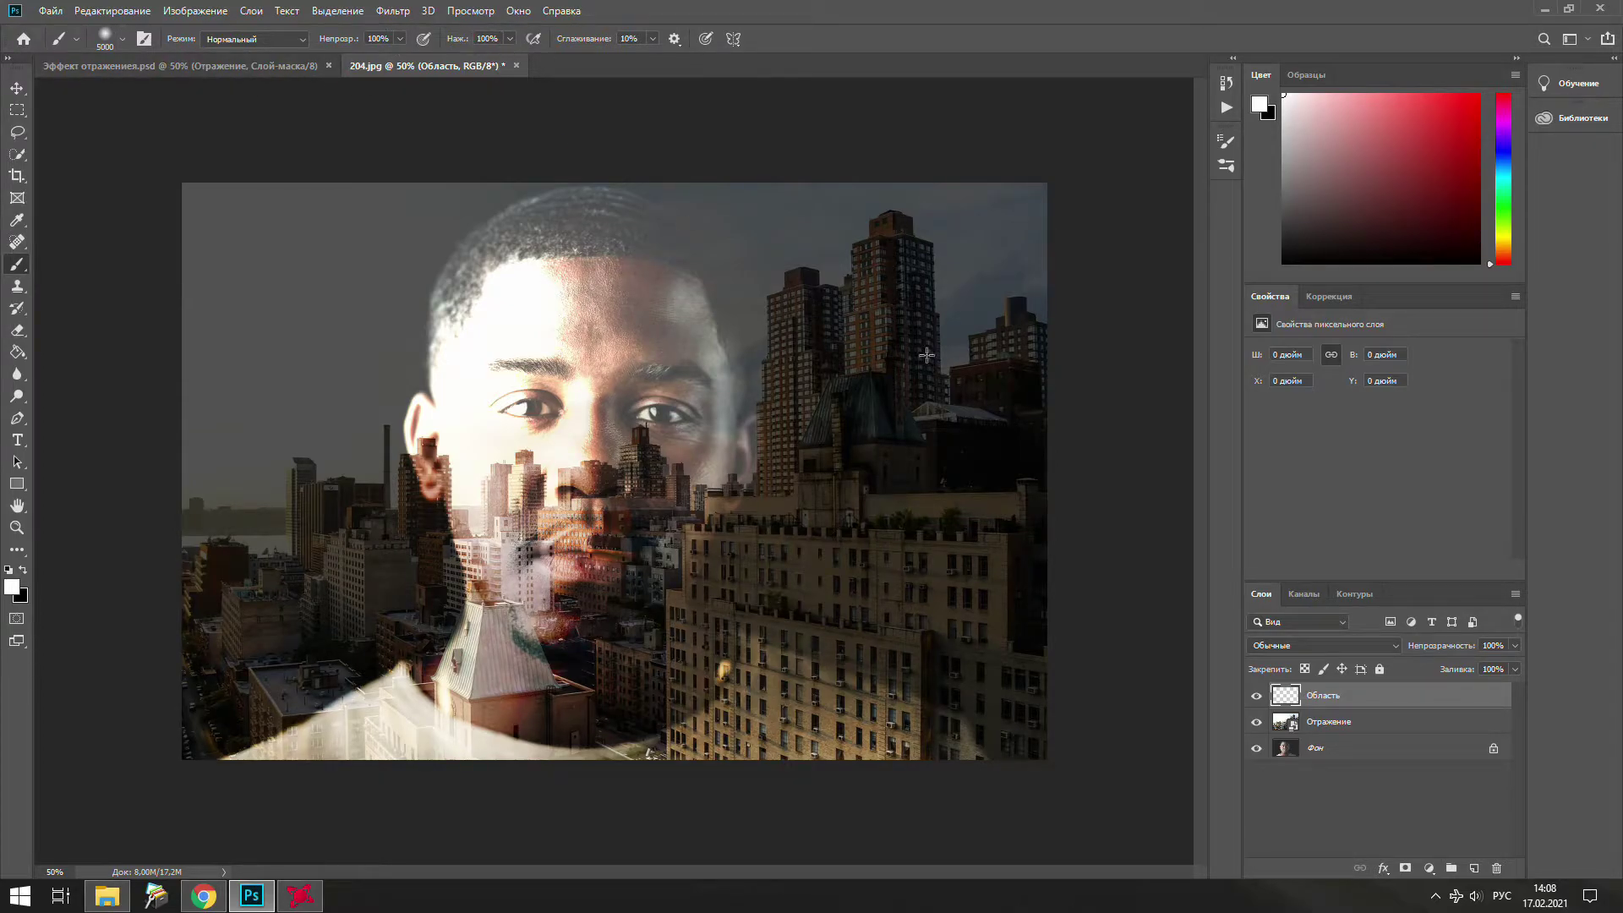
- Set the foreground colour to teal #45b3af and hide the Отражение layer
click(12, 586)
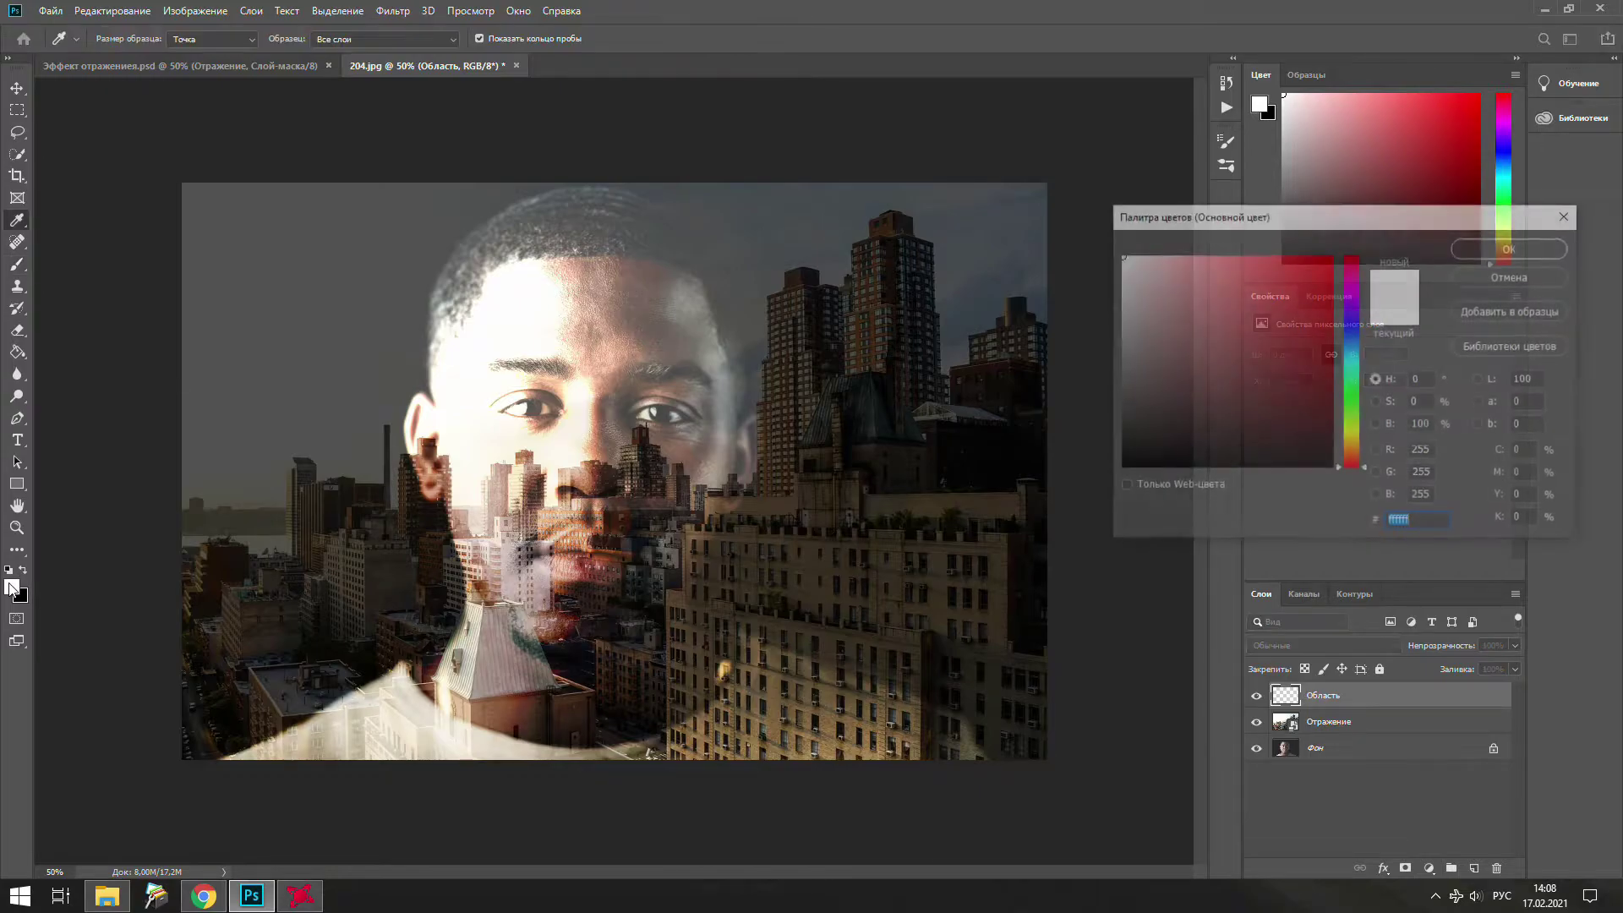
click(1351, 363)
click(1250, 318)
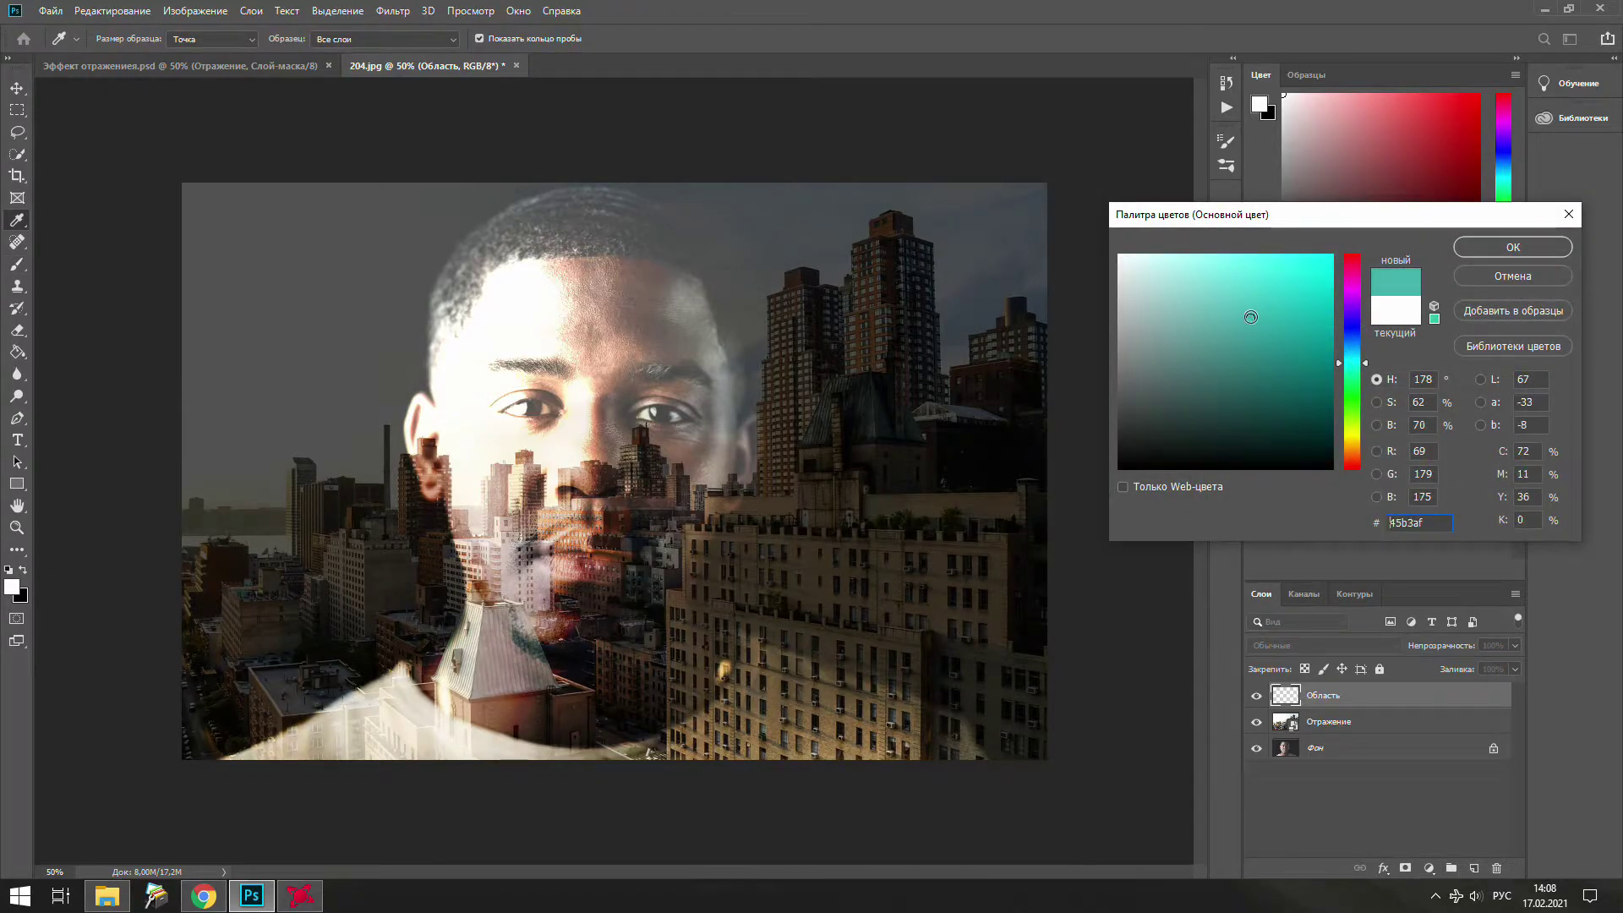
click(1513, 247)
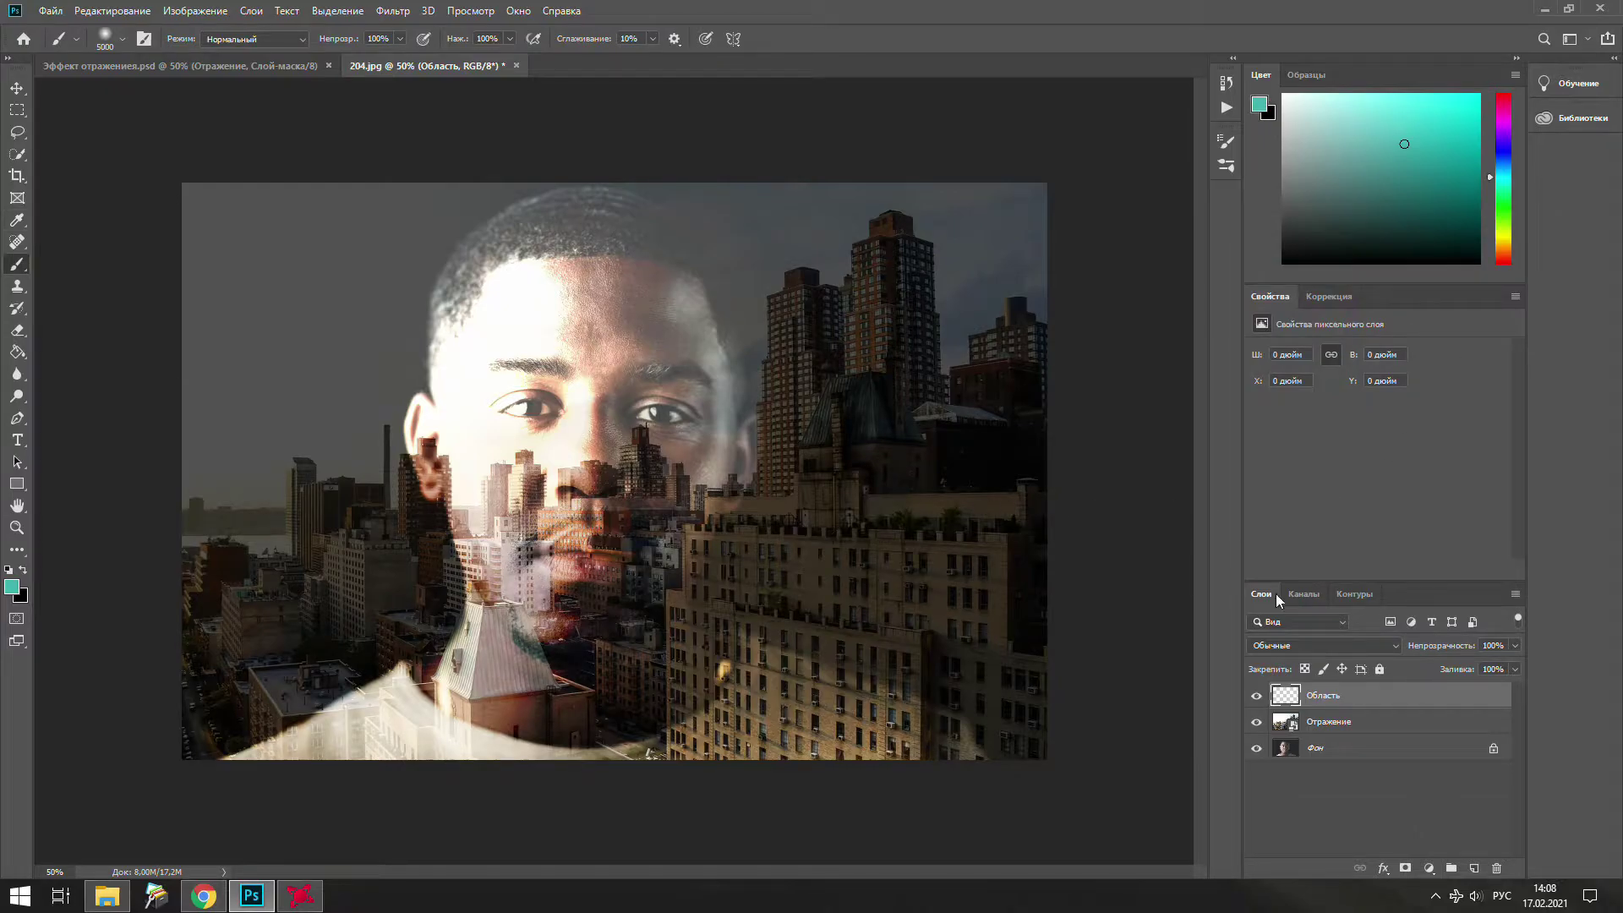
click(1257, 722)
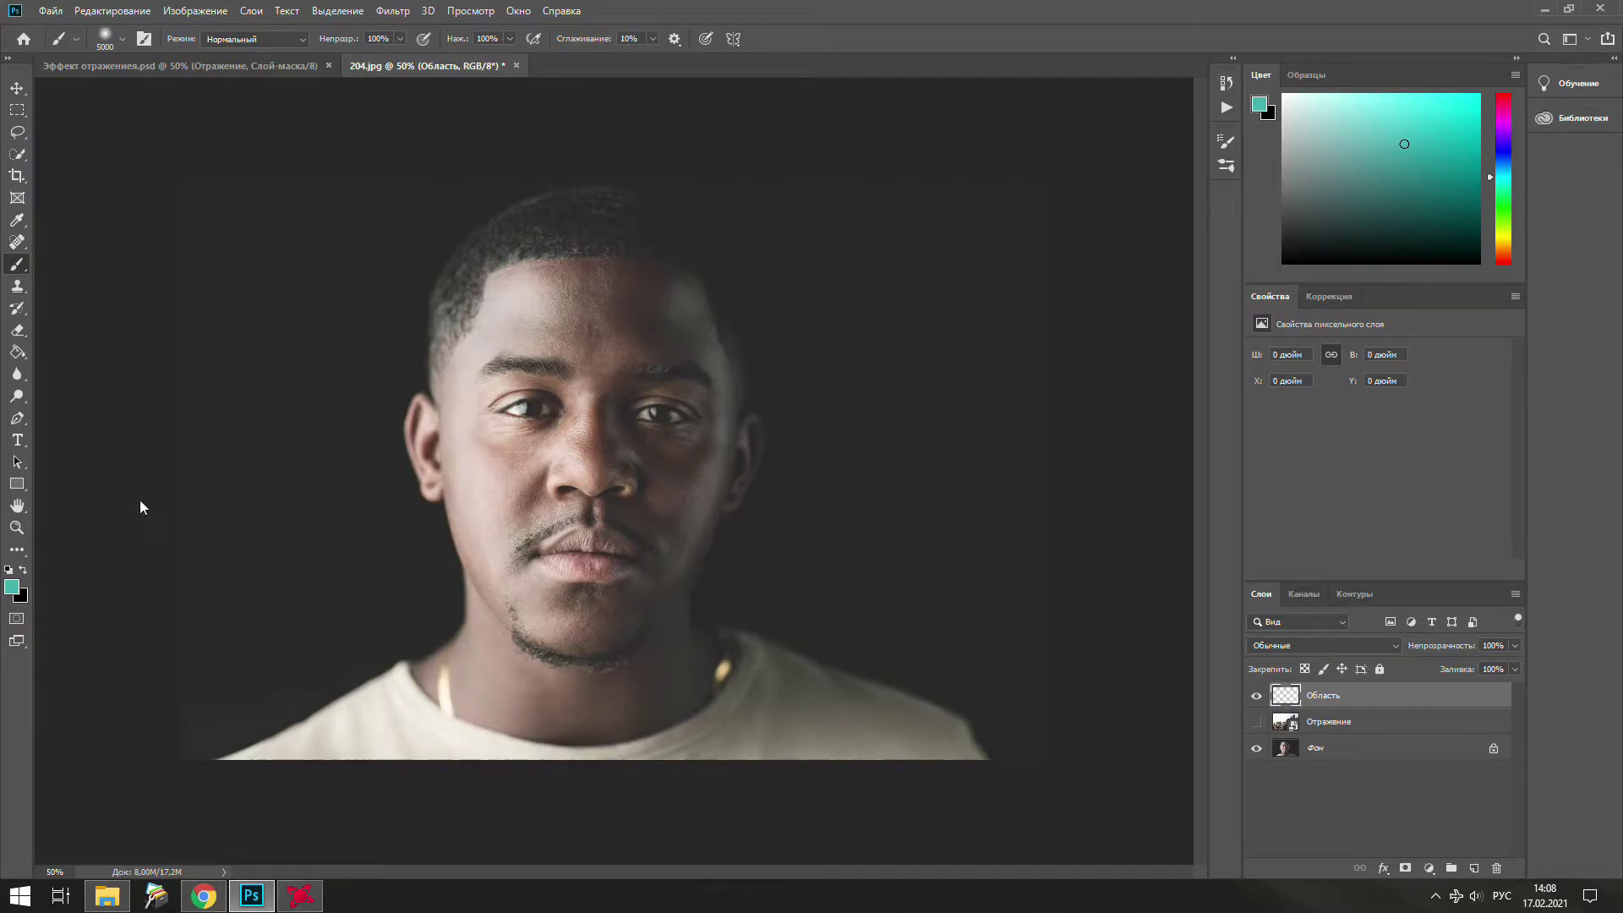
- Paint teal over the chin, neck, chest, lower-left shoulder and shirt with a resized brush
key(bracketleft)
key(bracketleft)
key(bracketleft)
key(bracketleft)
key(bracketleft)
key(bracketleft)
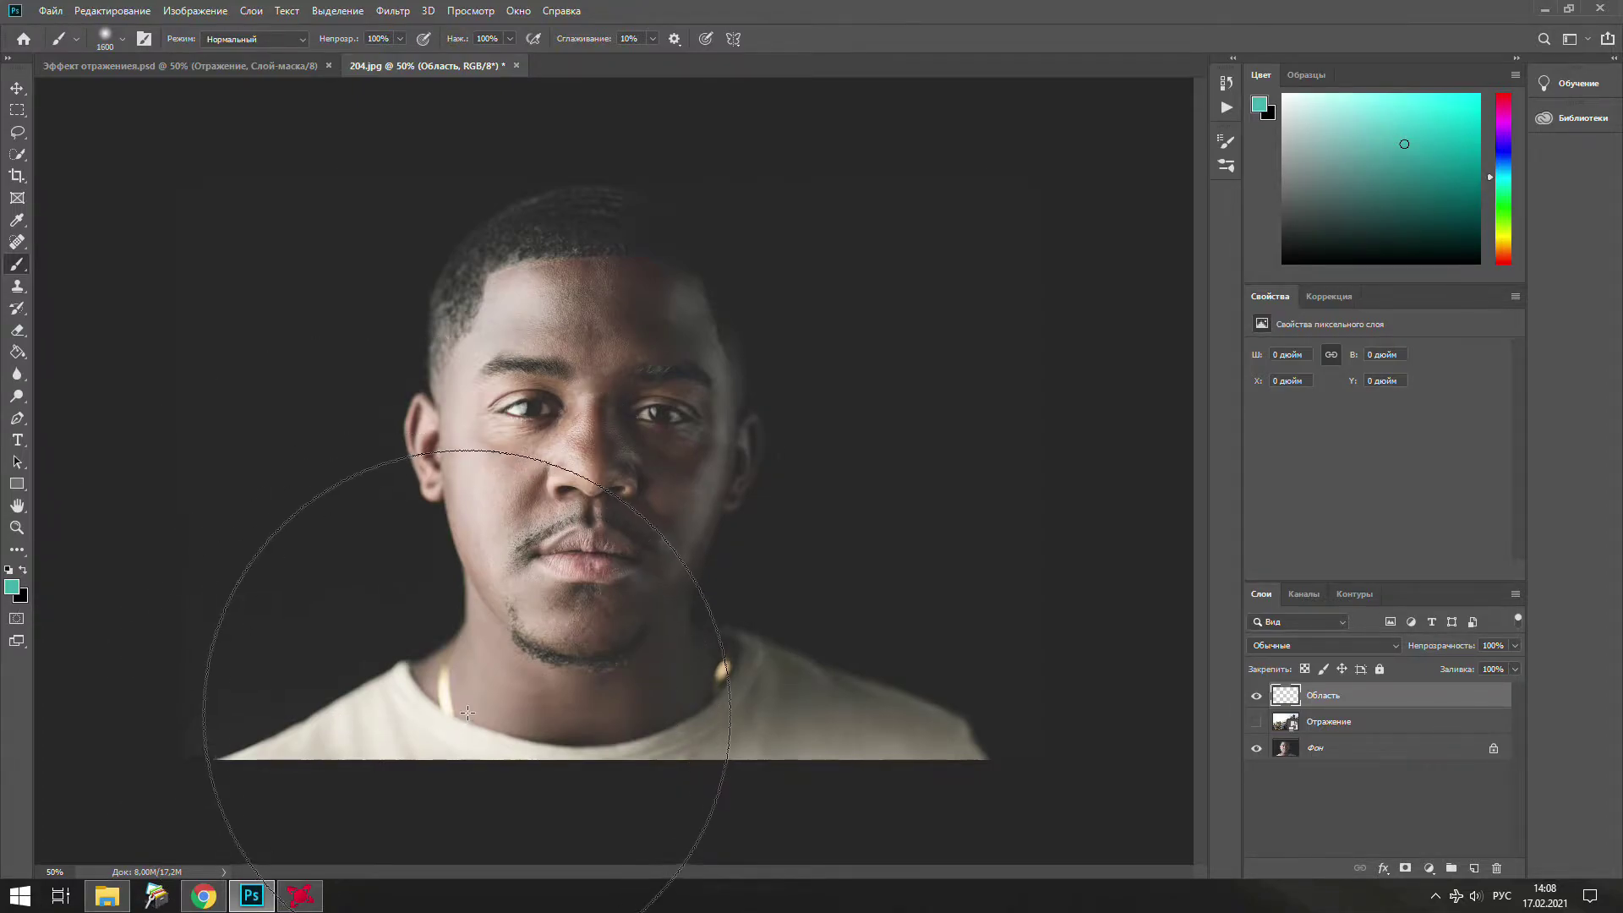
key(bracketleft)
key(bracketleft)
key(bracketleft)
key(bracketleft)
key(bracketleft)
key(bracketleft)
key(bracketleft)
key(bracketleft)
key(bracketleft)
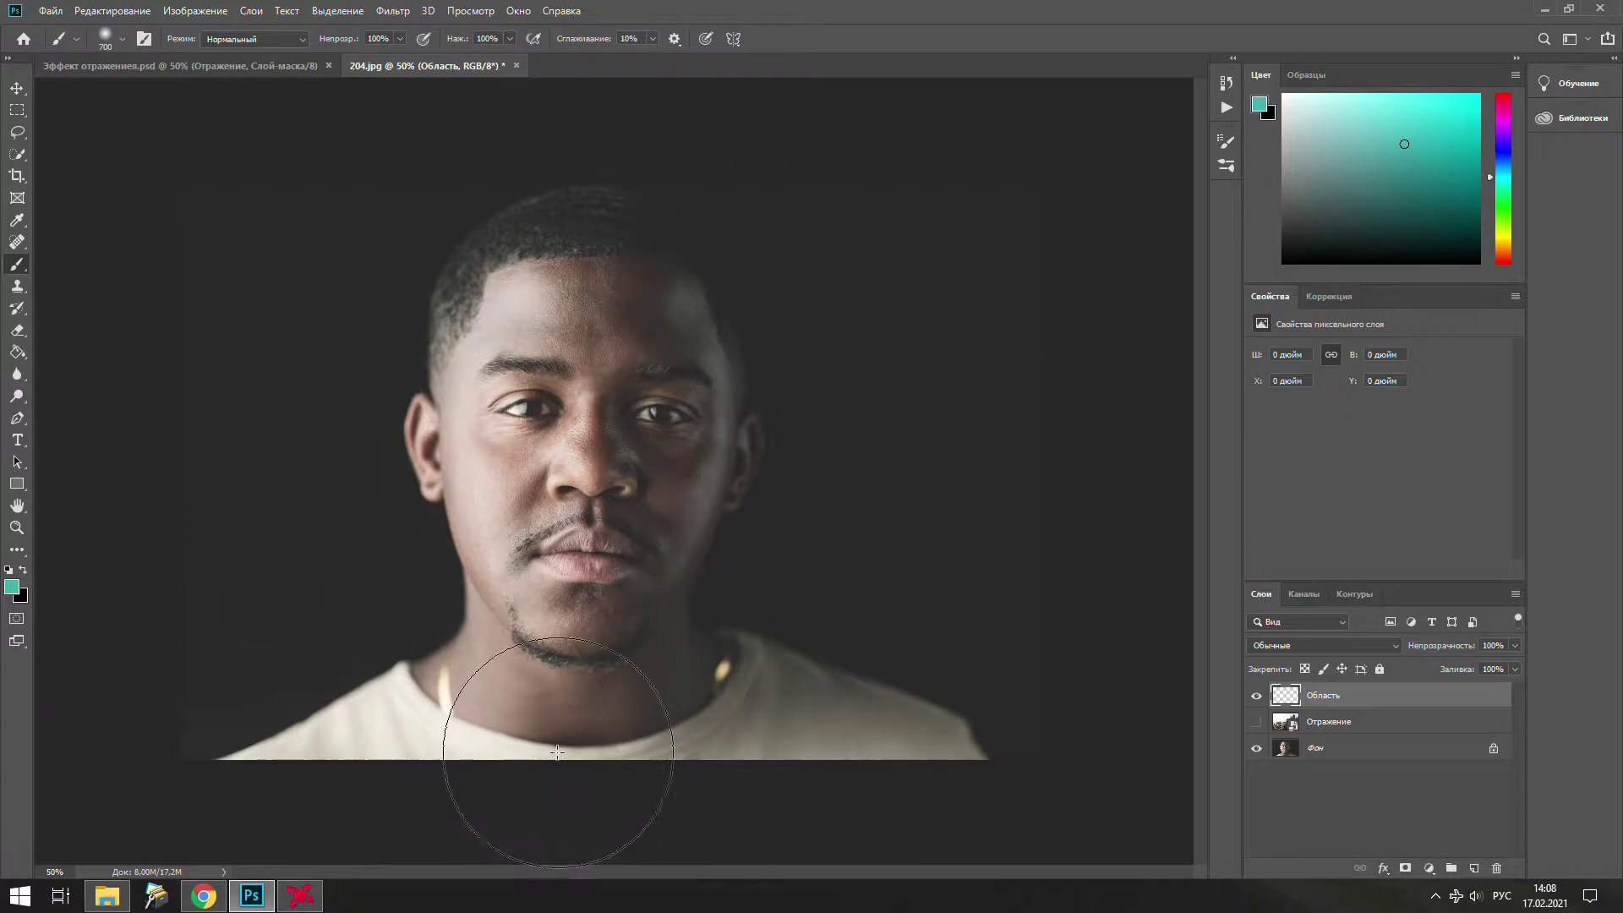
key(bracketleft)
key(bracketleft)
drag(558, 643, 471, 743)
key(bracketleft)
key(bracketleft)
key(bracketleft)
key(bracketleft)
key(bracketleft)
key(bracketleft)
key(bracketleft)
key(bracketleft)
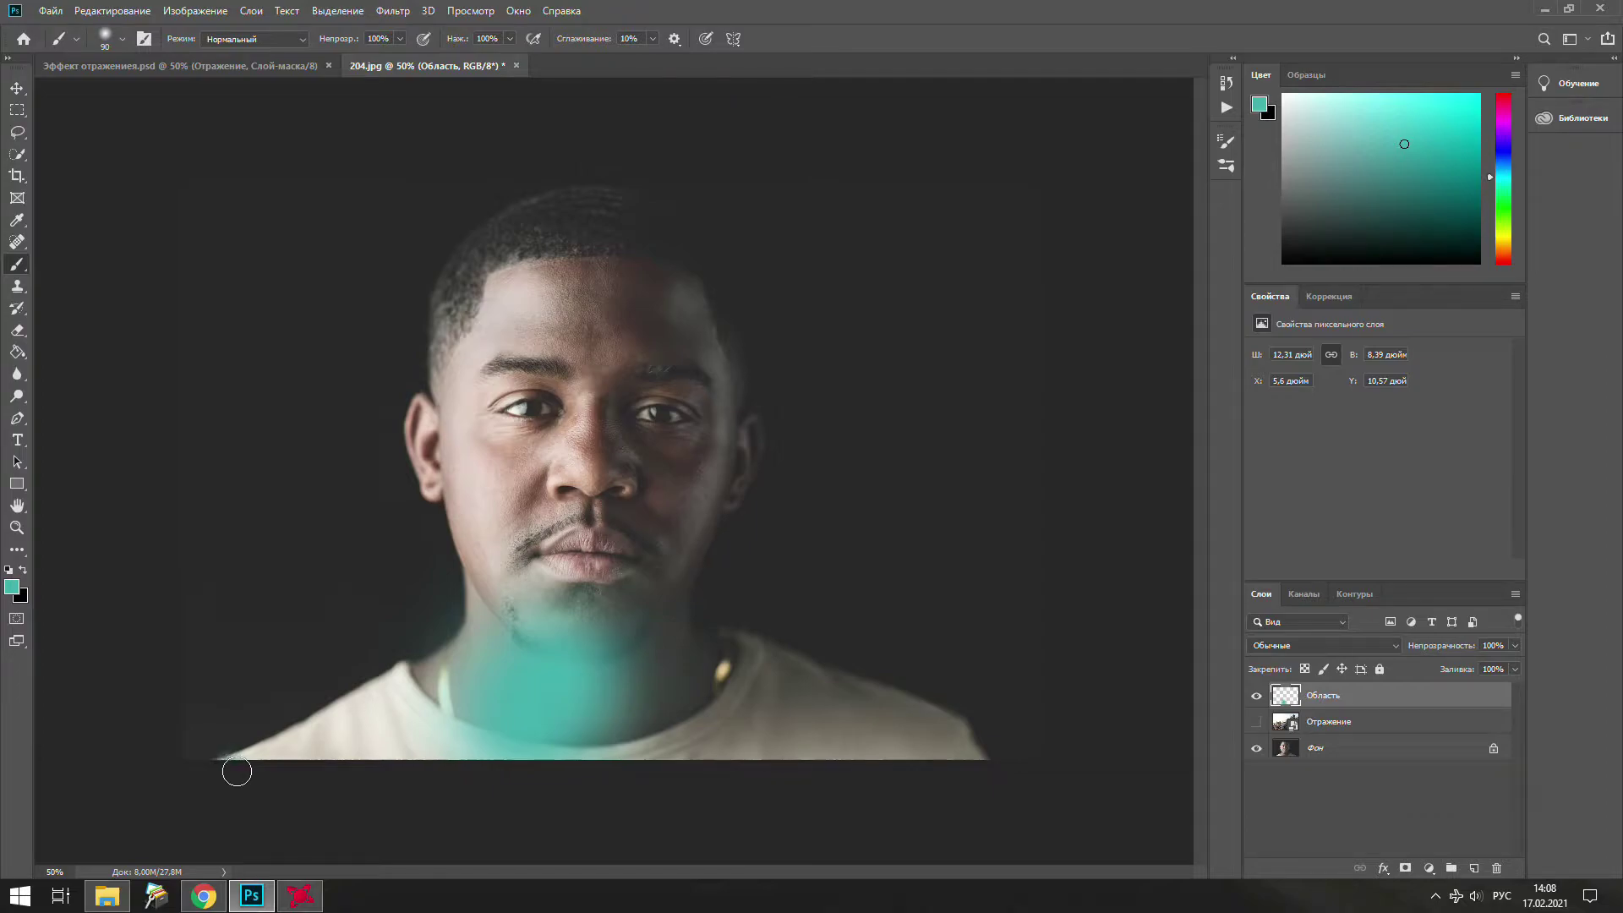
mouse_move(235, 767)
mouse_down()
mouse_move(286, 761)
mouse_move(268, 763)
mouse_move(412, 670)
mouse_move(355, 720)
mouse_move(236, 761)
mouse_move(456, 723)
mouse_move(321, 701)
mouse_move(416, 708)
mouse_move(380, 728)
mouse_move(405, 678)
mouse_up()
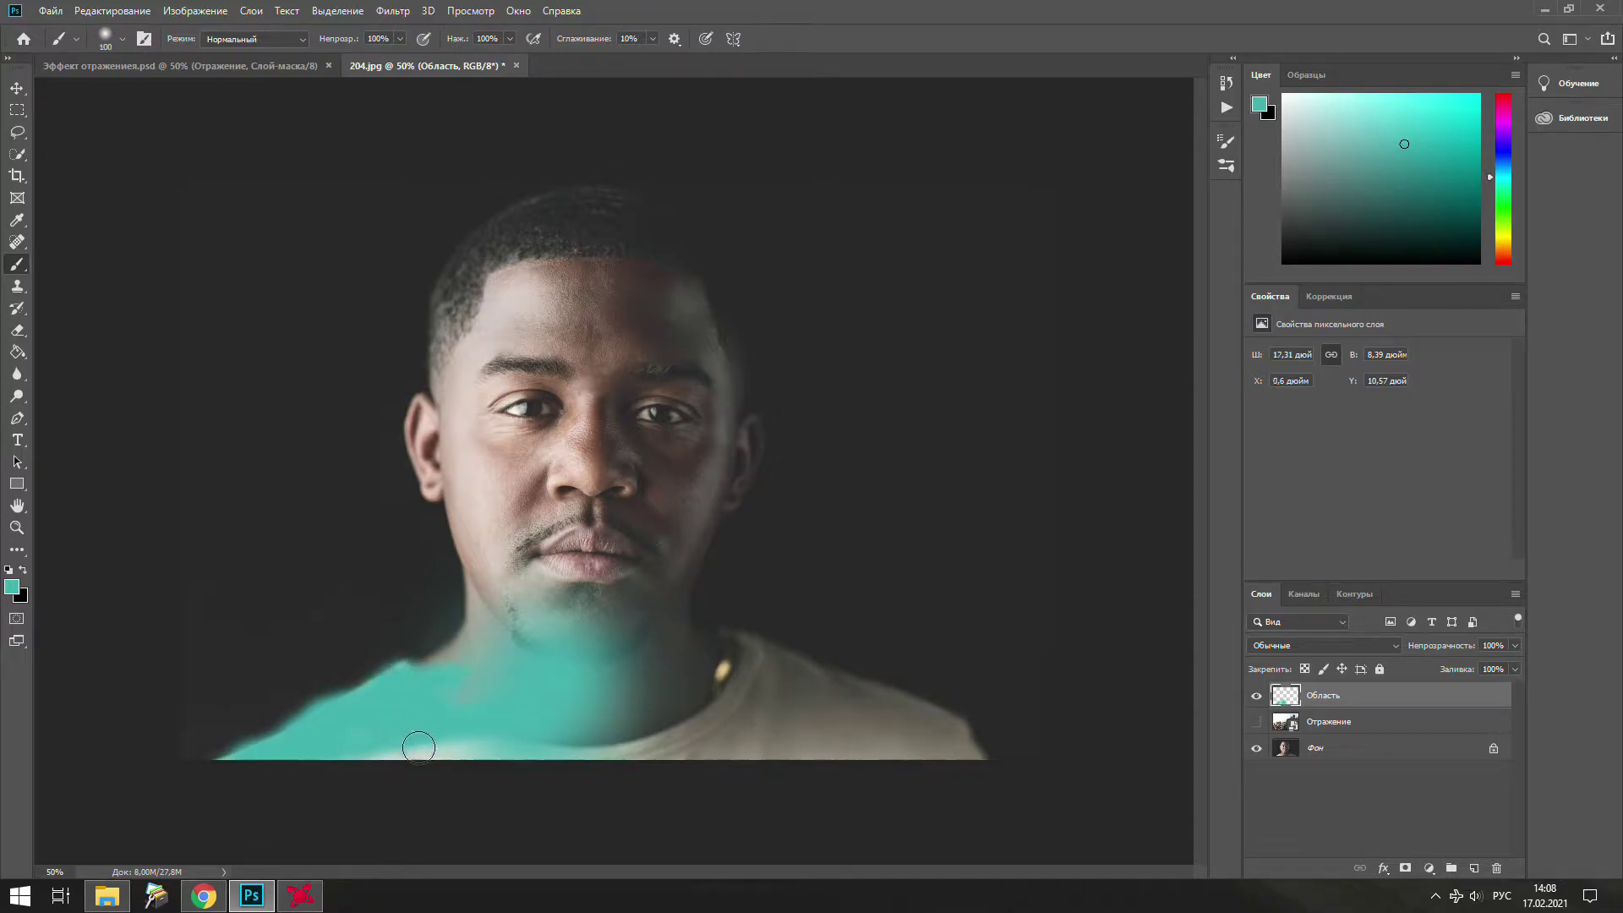
key(bracketright)
key(bracketright)
key(bracketright)
mouse_move(416, 735)
mouse_down()
mouse_move(682, 754)
mouse_move(623, 688)
mouse_move(760, 771)
mouse_move(699, 681)
mouse_move(826, 742)
mouse_up()
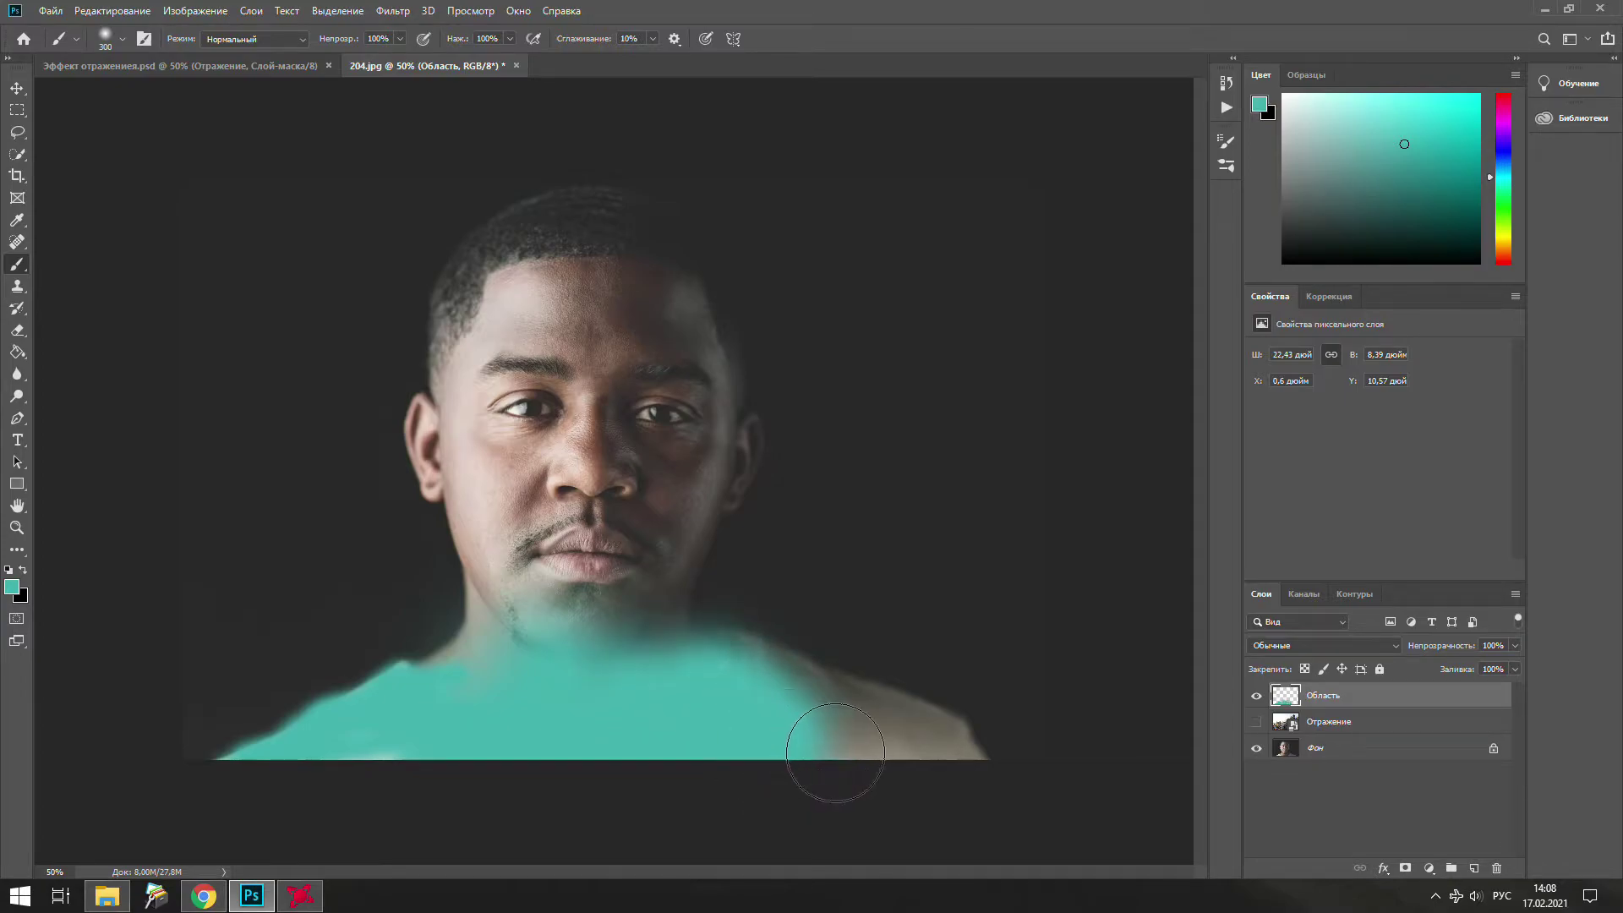
- Paint the right shoulder and trace a thin teal outline beside the ear and face
key(bracketleft)
key(bracketleft)
key(bracketleft)
mouse_move(960, 769)
mouse_down()
mouse_move(945, 738)
mouse_move(798, 691)
mouse_move(898, 749)
mouse_move(801, 749)
mouse_move(935, 758)
mouse_move(879, 701)
mouse_move(756, 660)
mouse_move(604, 652)
mouse_move(483, 681)
mouse_move(449, 672)
mouse_move(503, 622)
mouse_move(499, 591)
mouse_move(558, 565)
mouse_move(568, 526)
mouse_move(608, 656)
mouse_move(665, 628)
mouse_move(667, 562)
mouse_move(729, 452)
mouse_up()
key(bracketleft)
key(bracketleft)
key(bracketleft)
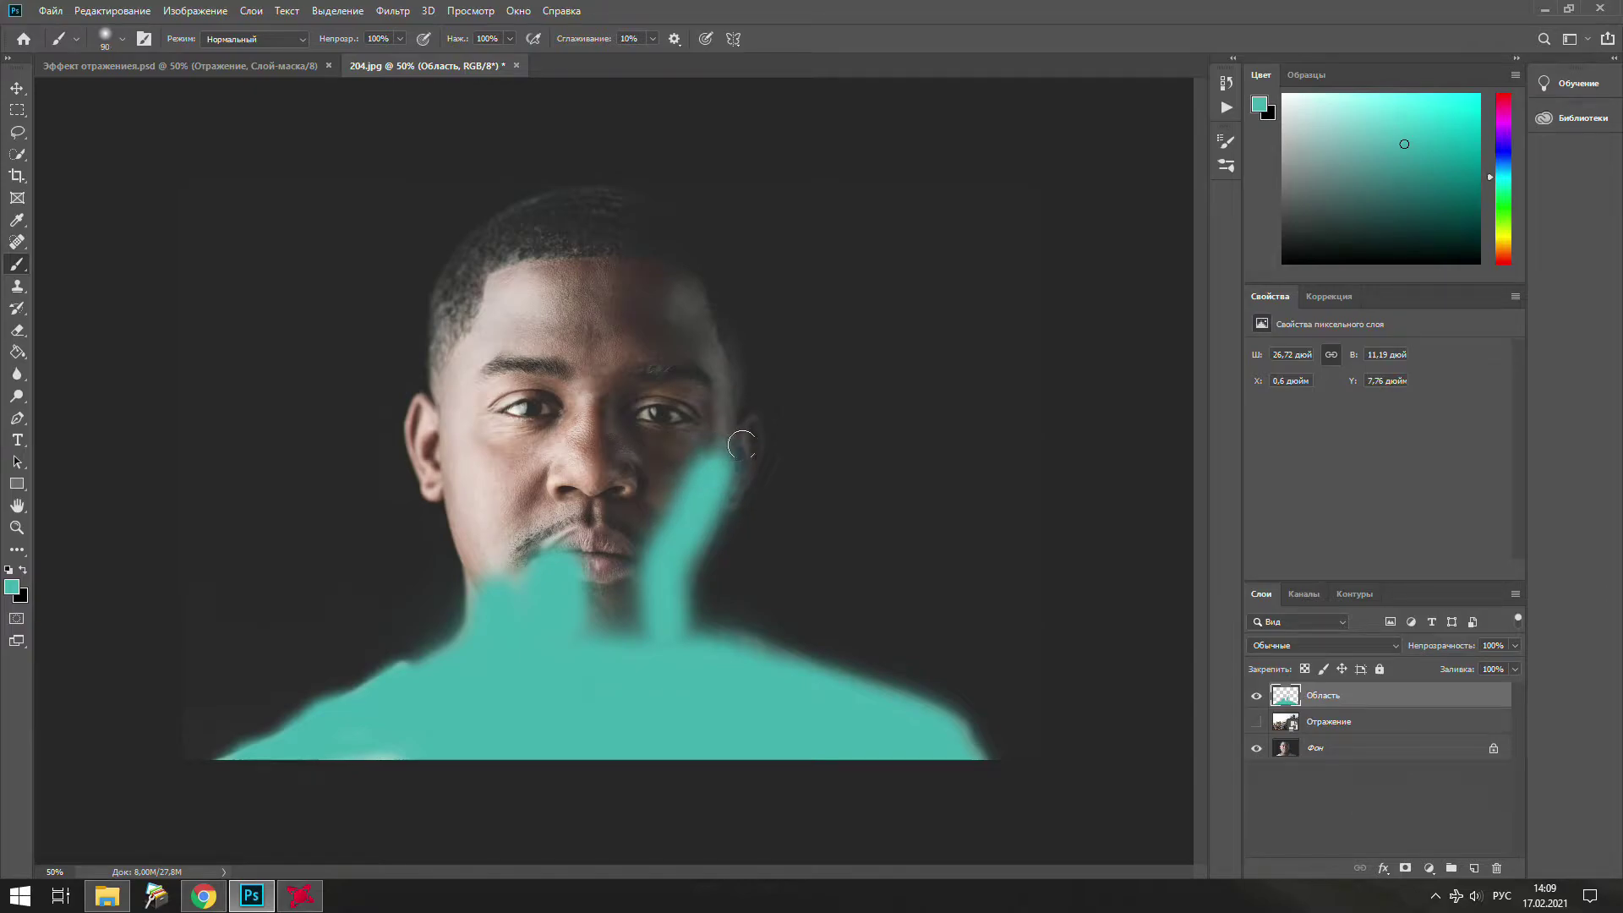
drag(754, 423, 679, 589)
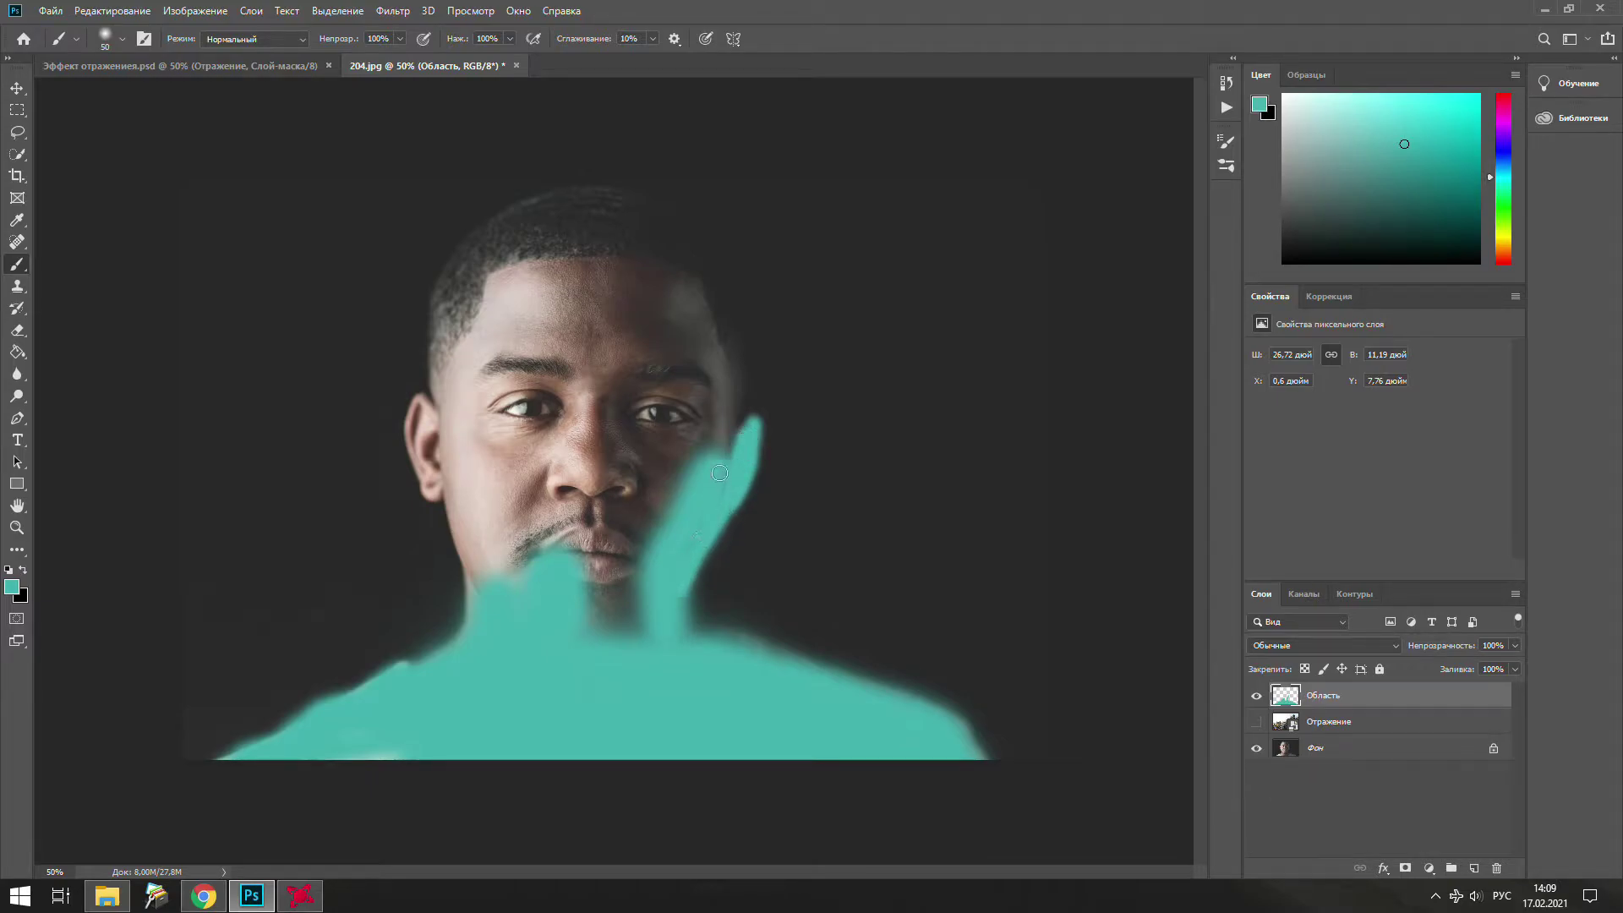
mouse_move(720, 473)
mouse_down()
mouse_move(739, 370)
mouse_move(712, 278)
mouse_move(680, 229)
mouse_move(614, 197)
mouse_move(535, 204)
mouse_move(466, 247)
mouse_move(437, 301)
mouse_move(446, 417)
mouse_up()
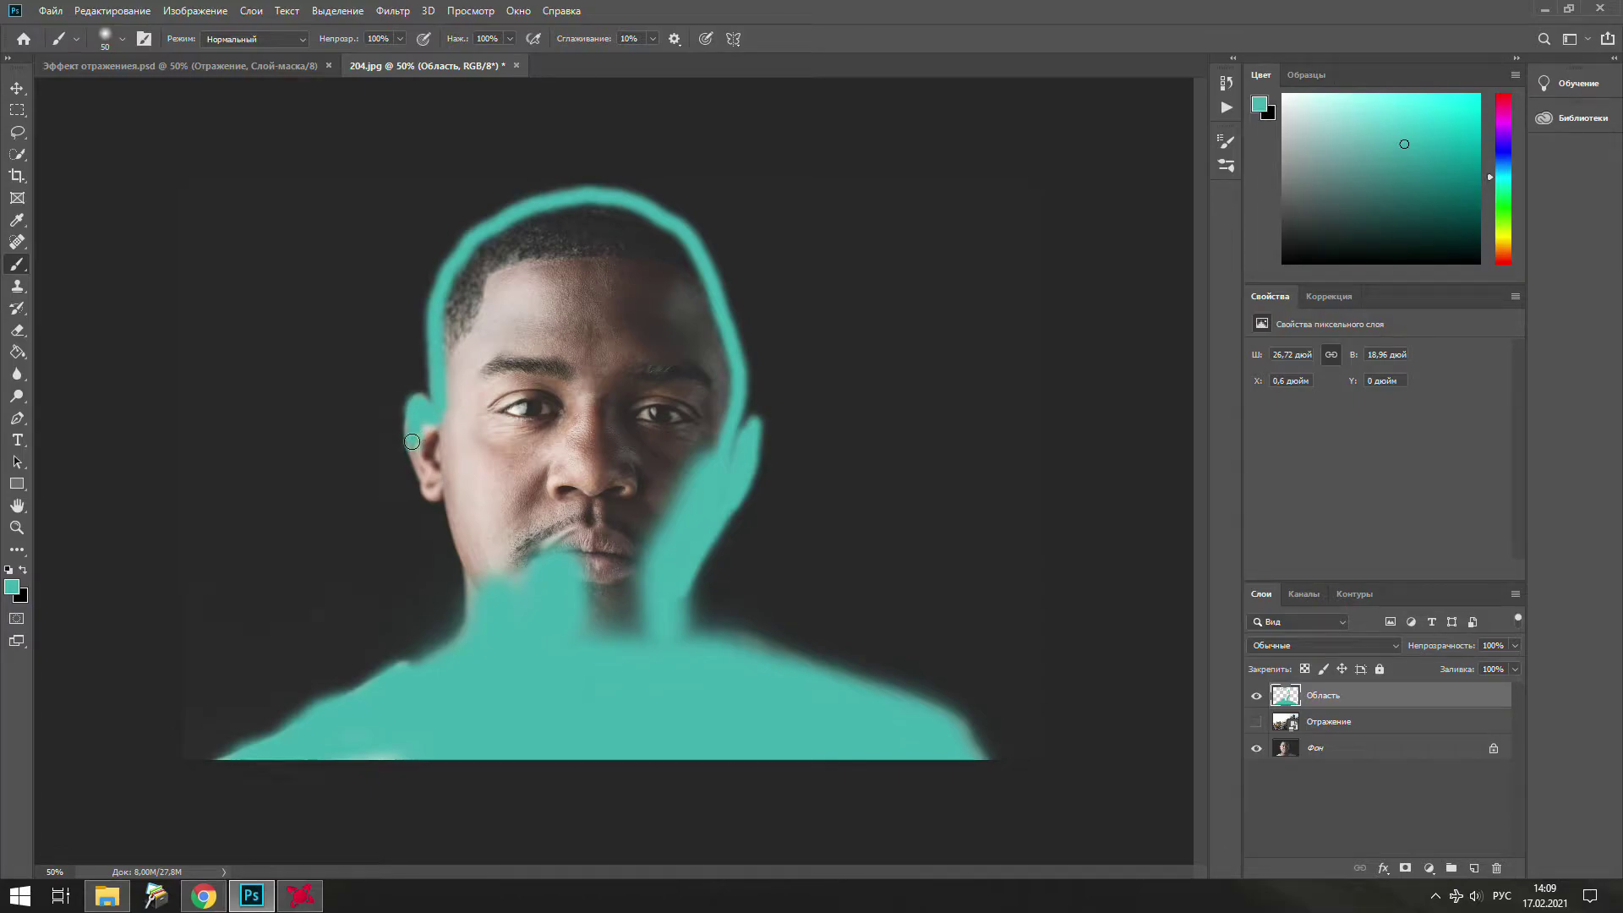
- Fill the ear, lips, chin, face and hair edge with teal to complete the silhouette
drag(411, 427, 429, 489)
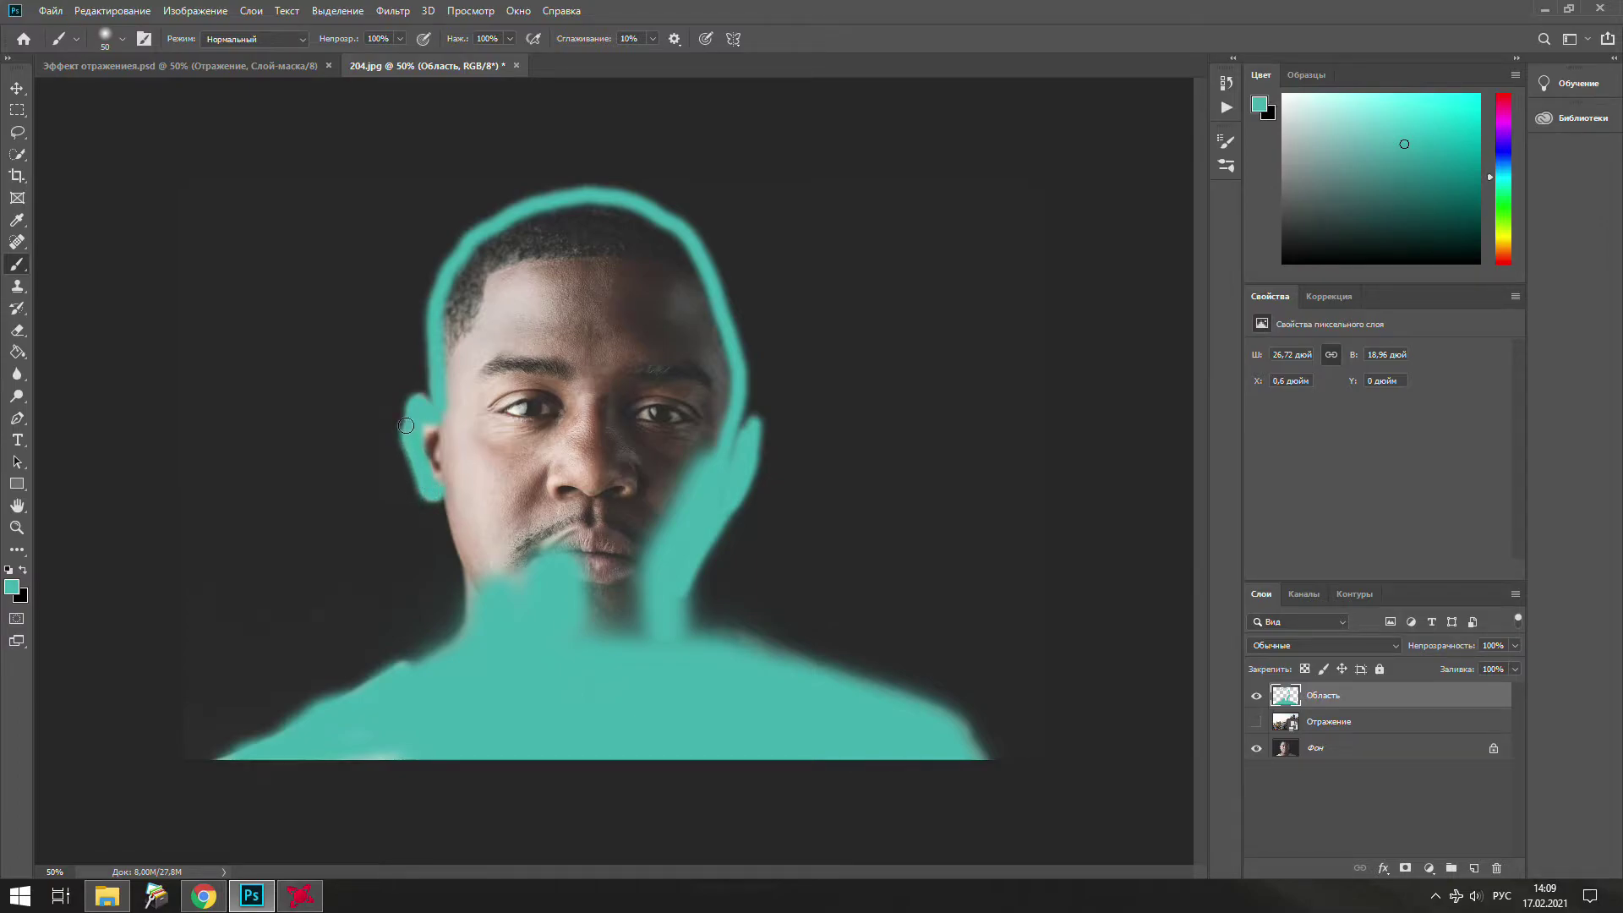
mouse_move(415, 427)
mouse_down()
mouse_move(434, 473)
mouse_move(451, 412)
mouse_move(460, 433)
mouse_up()
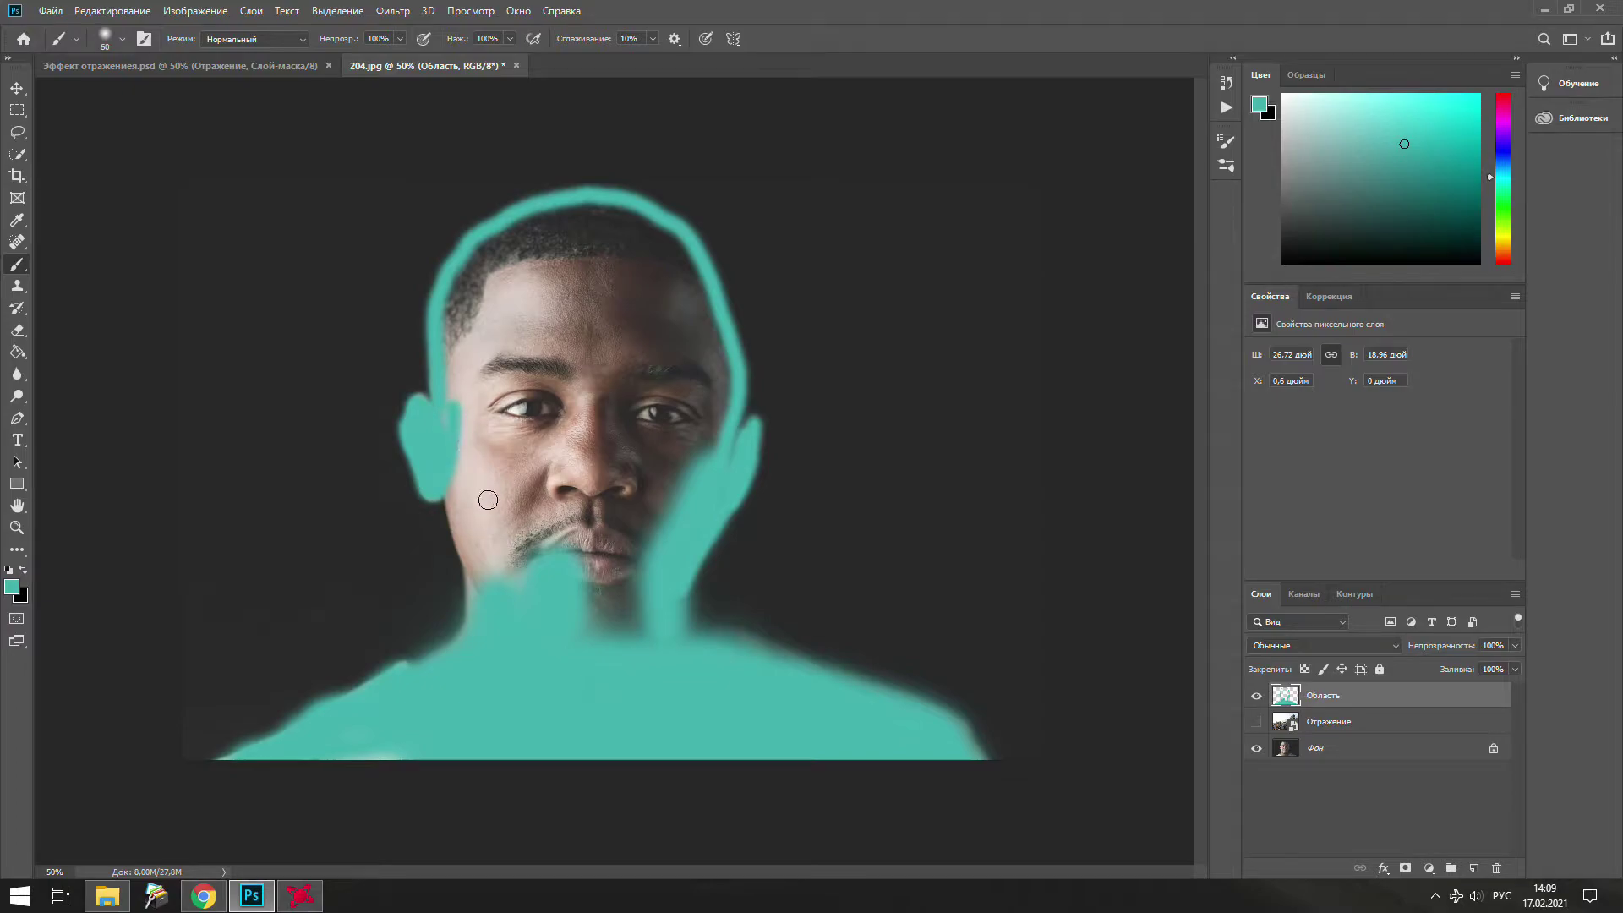
drag(445, 495, 473, 576)
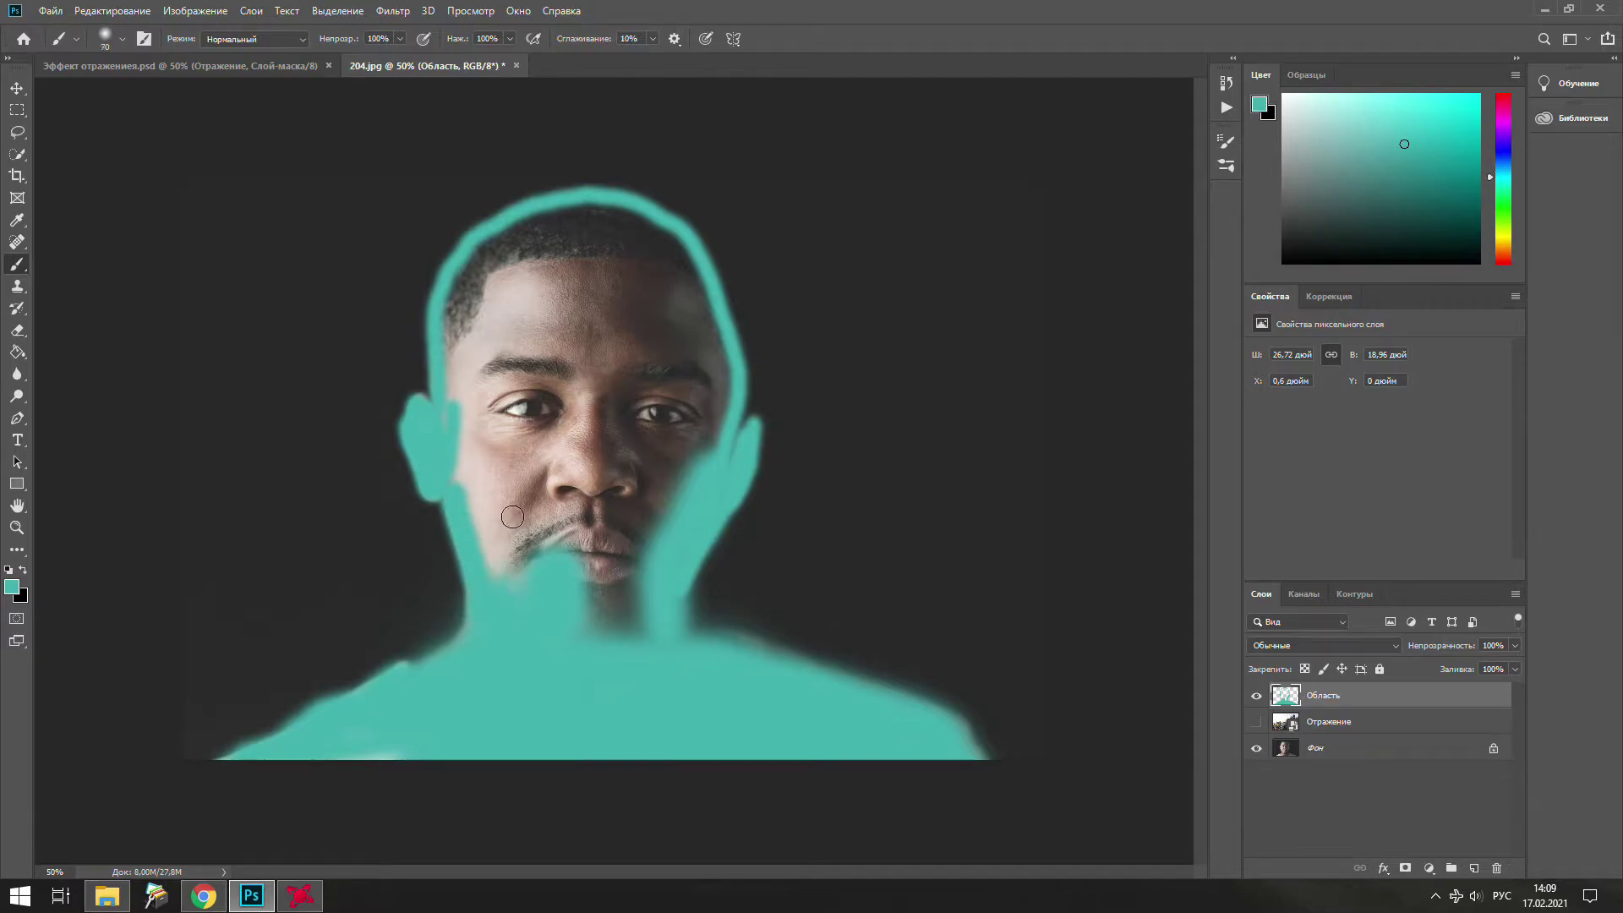
key(bracketright)
key(bracketright)
key(bracketright)
mouse_move(580, 623)
mouse_down()
mouse_move(594, 576)
mouse_move(569, 561)
mouse_move(623, 536)
mouse_move(653, 432)
mouse_move(525, 543)
mouse_move(510, 504)
mouse_move(496, 533)
mouse_move(475, 333)
mouse_move(507, 283)
mouse_move(471, 315)
mouse_move(519, 254)
mouse_move(605, 222)
mouse_move(554, 217)
mouse_move(544, 229)
mouse_move(618, 226)
mouse_move(672, 257)
mouse_up()
key(bracketleft)
key(bracketleft)
key(bracketleft)
key(bracketleft)
key(bracketleft)
key(bracketleft)
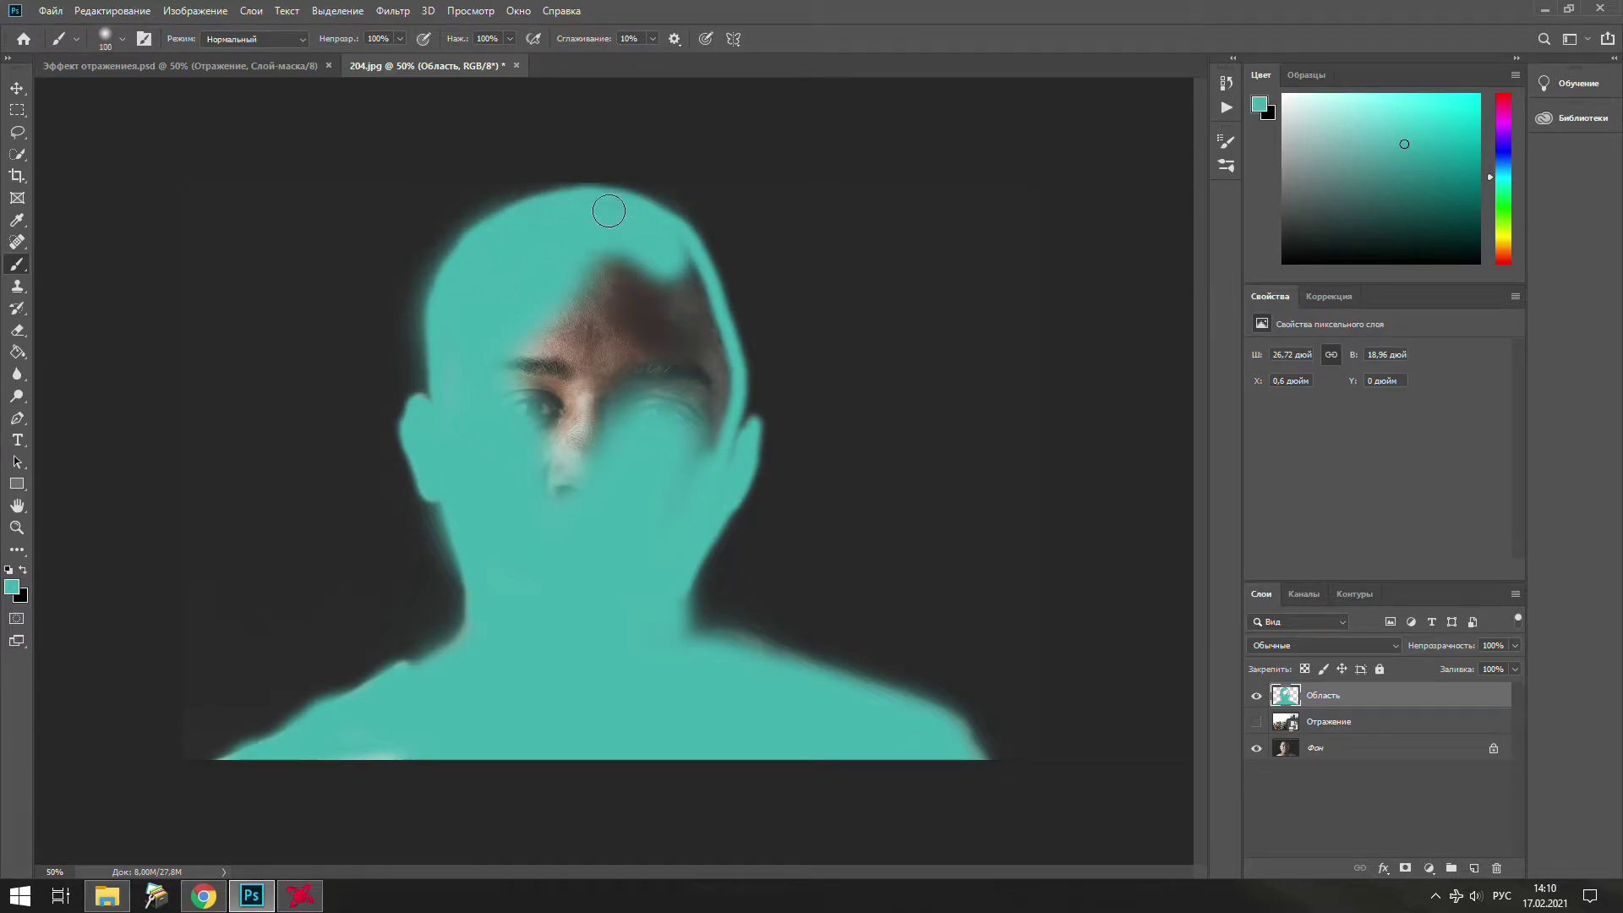
mouse_move(672, 254)
mouse_down()
mouse_move(715, 419)
mouse_move(701, 321)
mouse_move(722, 400)
mouse_move(693, 461)
mouse_move(677, 307)
mouse_move(664, 439)
mouse_move(617, 347)
mouse_move(645, 312)
mouse_move(581, 301)
mouse_move(645, 296)
mouse_move(553, 321)
mouse_move(532, 414)
mouse_move(507, 336)
mouse_move(551, 312)
mouse_move(558, 377)
mouse_move(572, 275)
mouse_move(539, 447)
mouse_move(561, 496)
mouse_move(597, 377)
mouse_move(587, 481)
mouse_move(612, 453)
mouse_move(544, 515)
mouse_move(667, 536)
mouse_move(661, 641)
mouse_move(696, 678)
mouse_move(750, 678)
mouse_move(460, 663)
mouse_move(423, 755)
mouse_move(414, 699)
mouse_move(439, 670)
mouse_move(420, 688)
mouse_move(550, 635)
mouse_up()
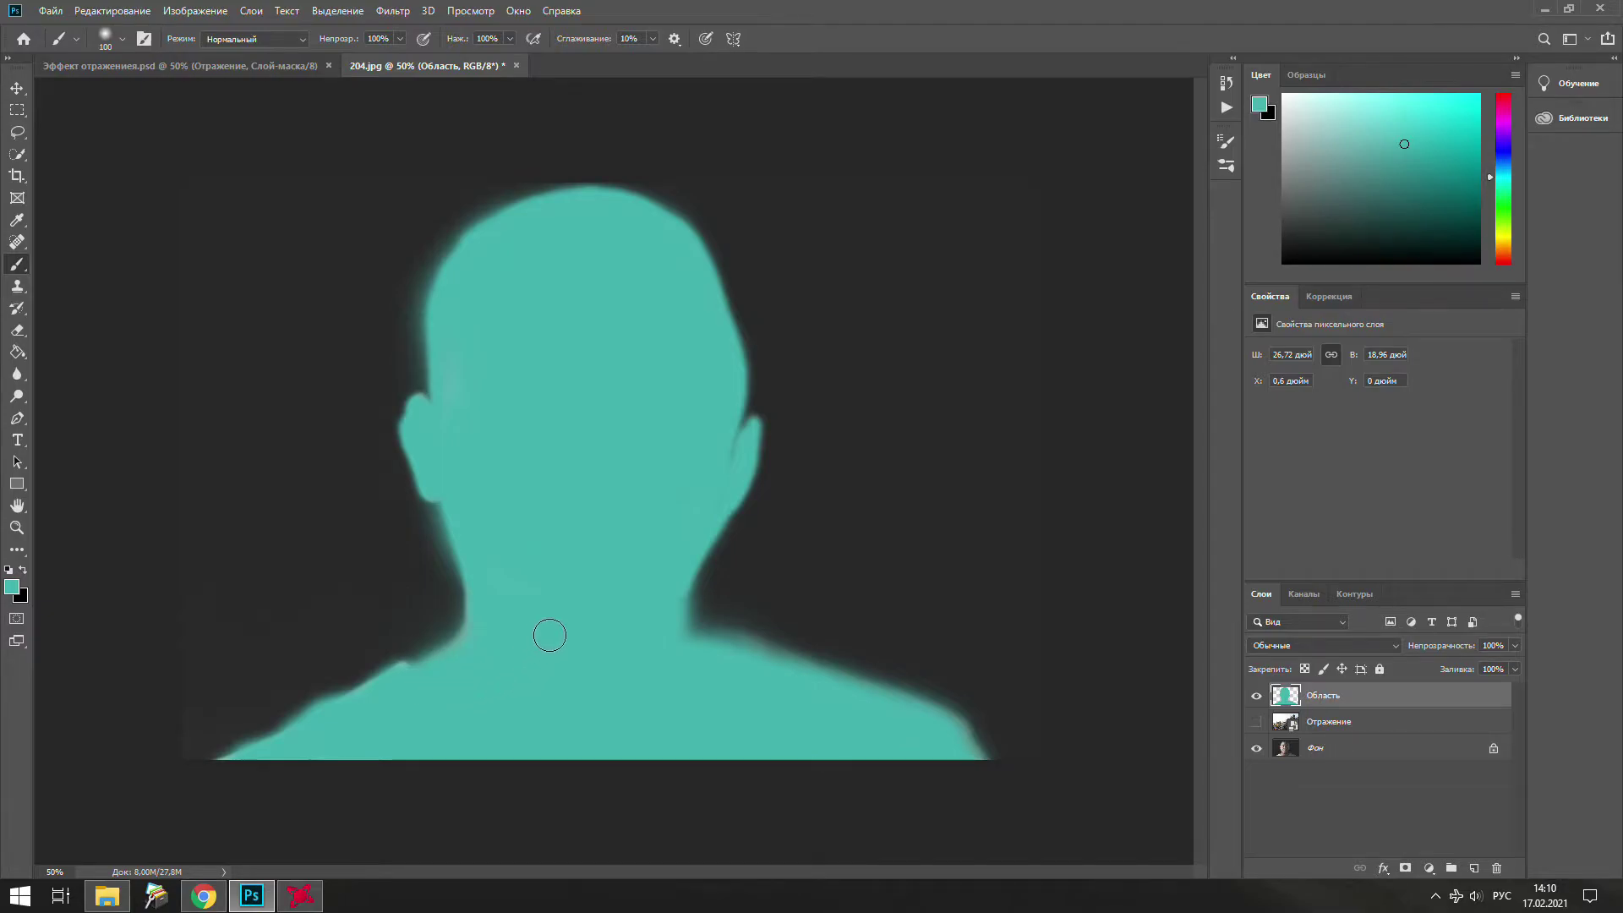
- Hide Область, reset colours to black and white, and load its pixels as a selection (Выделить пикселы)
click(1258, 697)
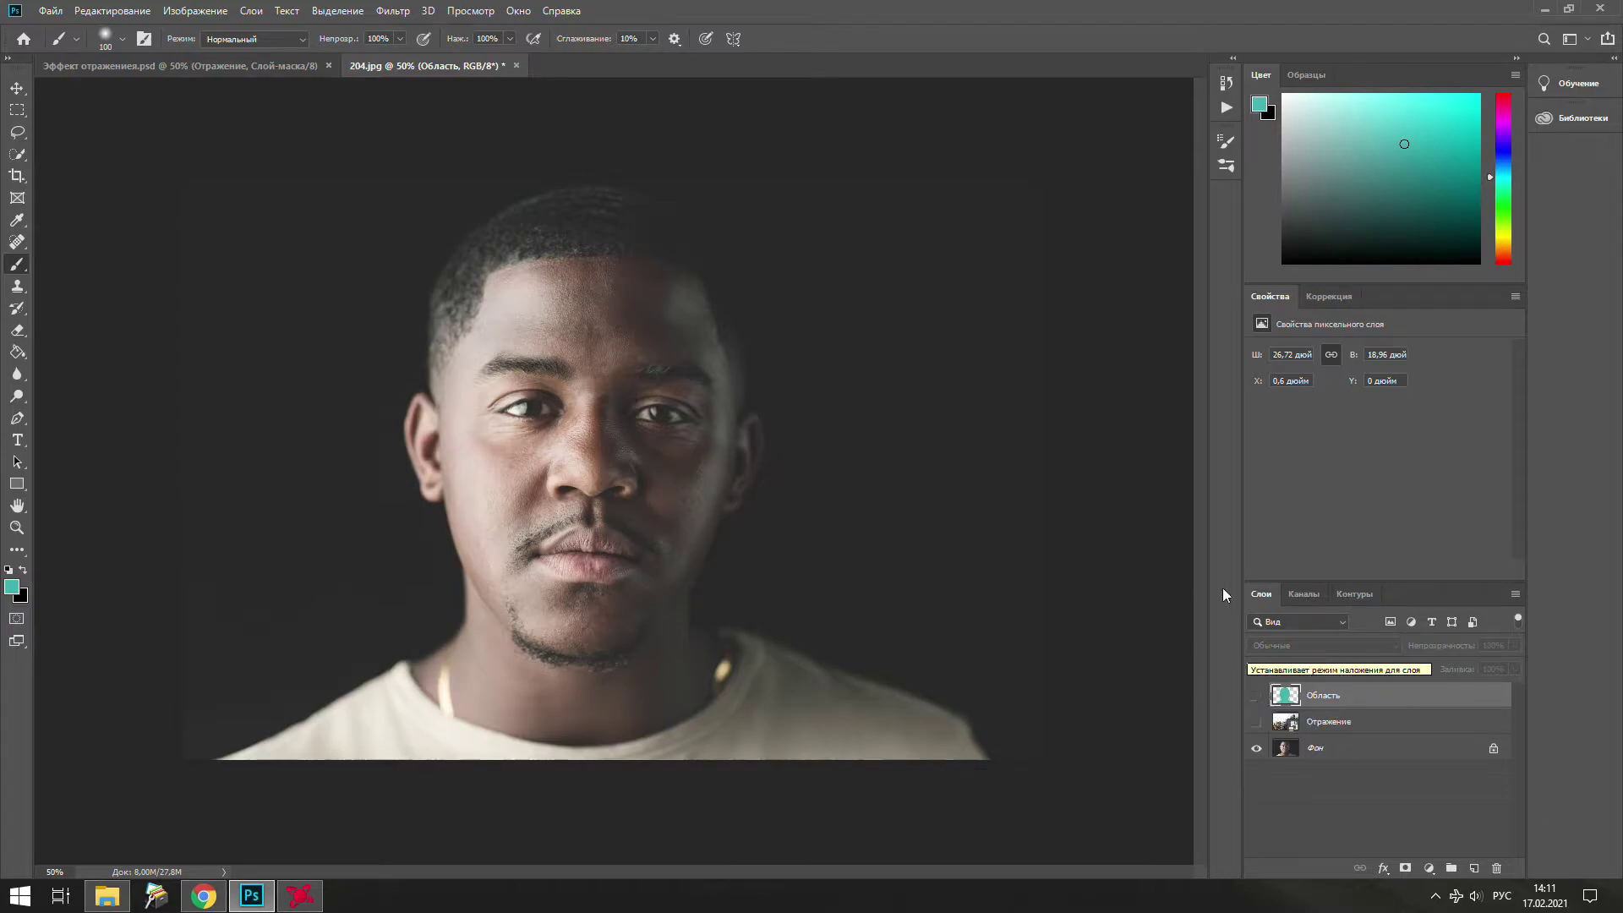
key(d)
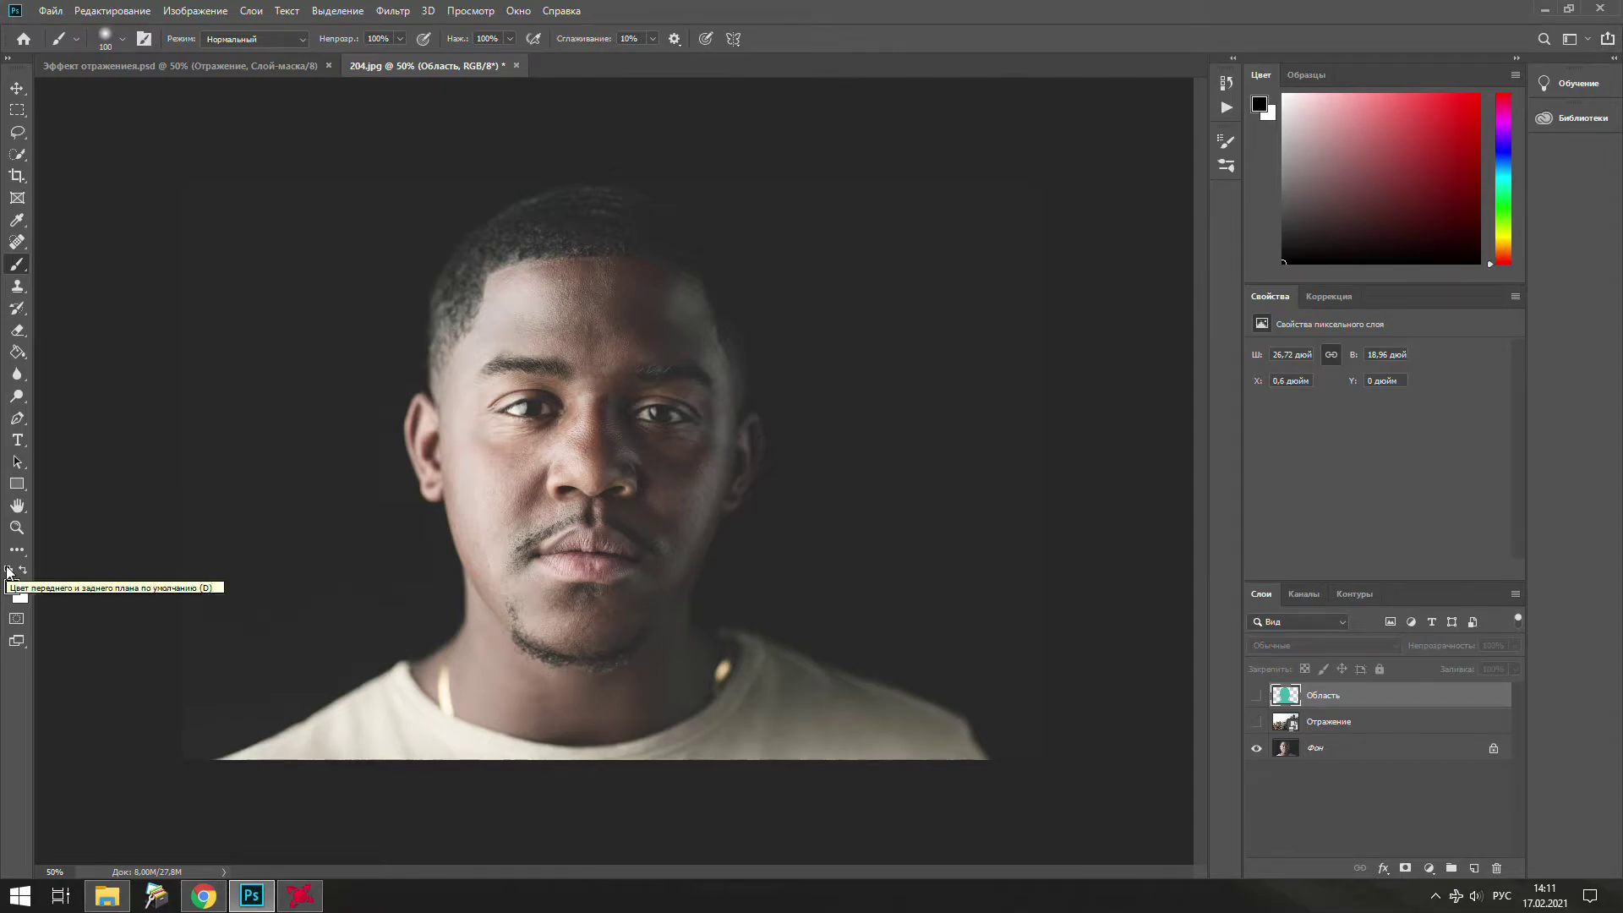
right_click(1286, 699)
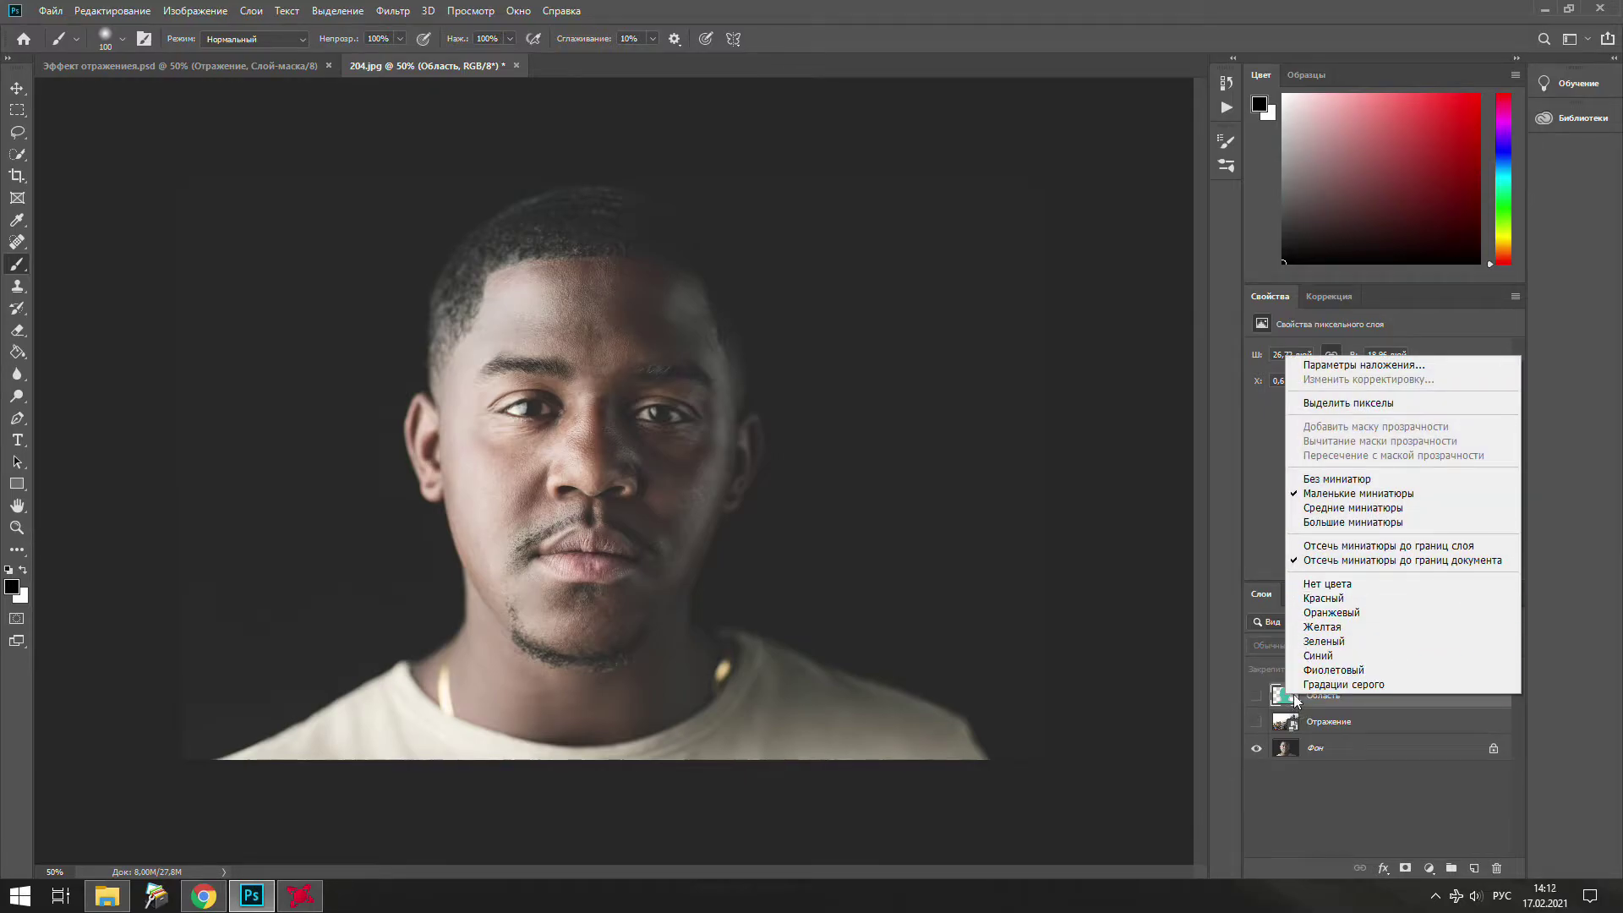
click(1340, 404)
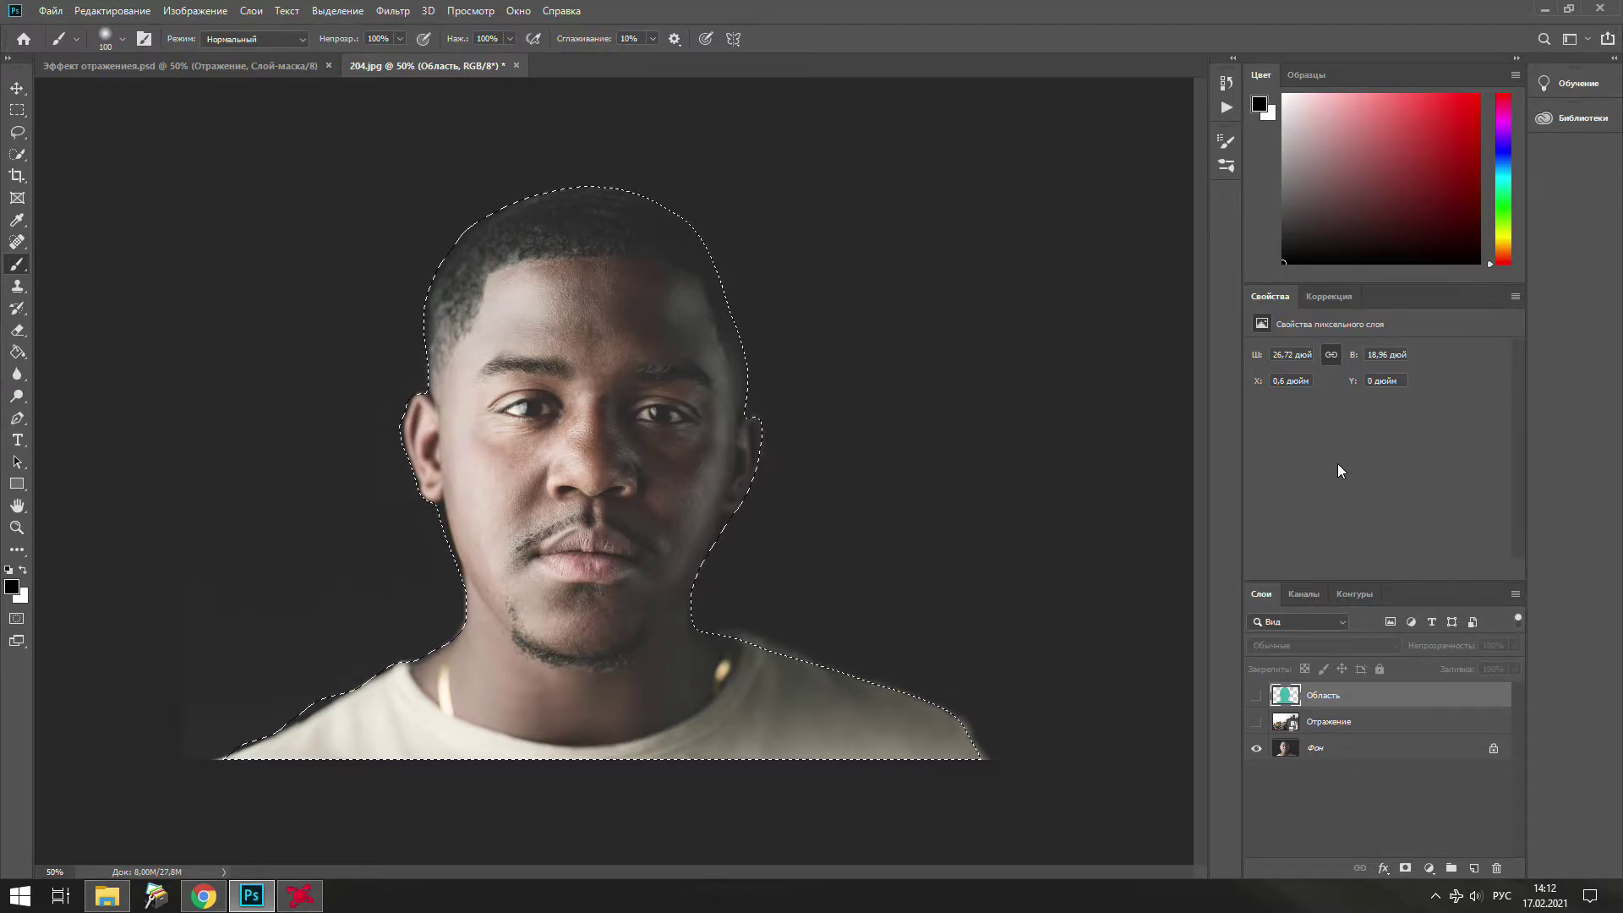
- Copy the selected man from Фон onto a new layer named ФОН размытие
click(1285, 750)
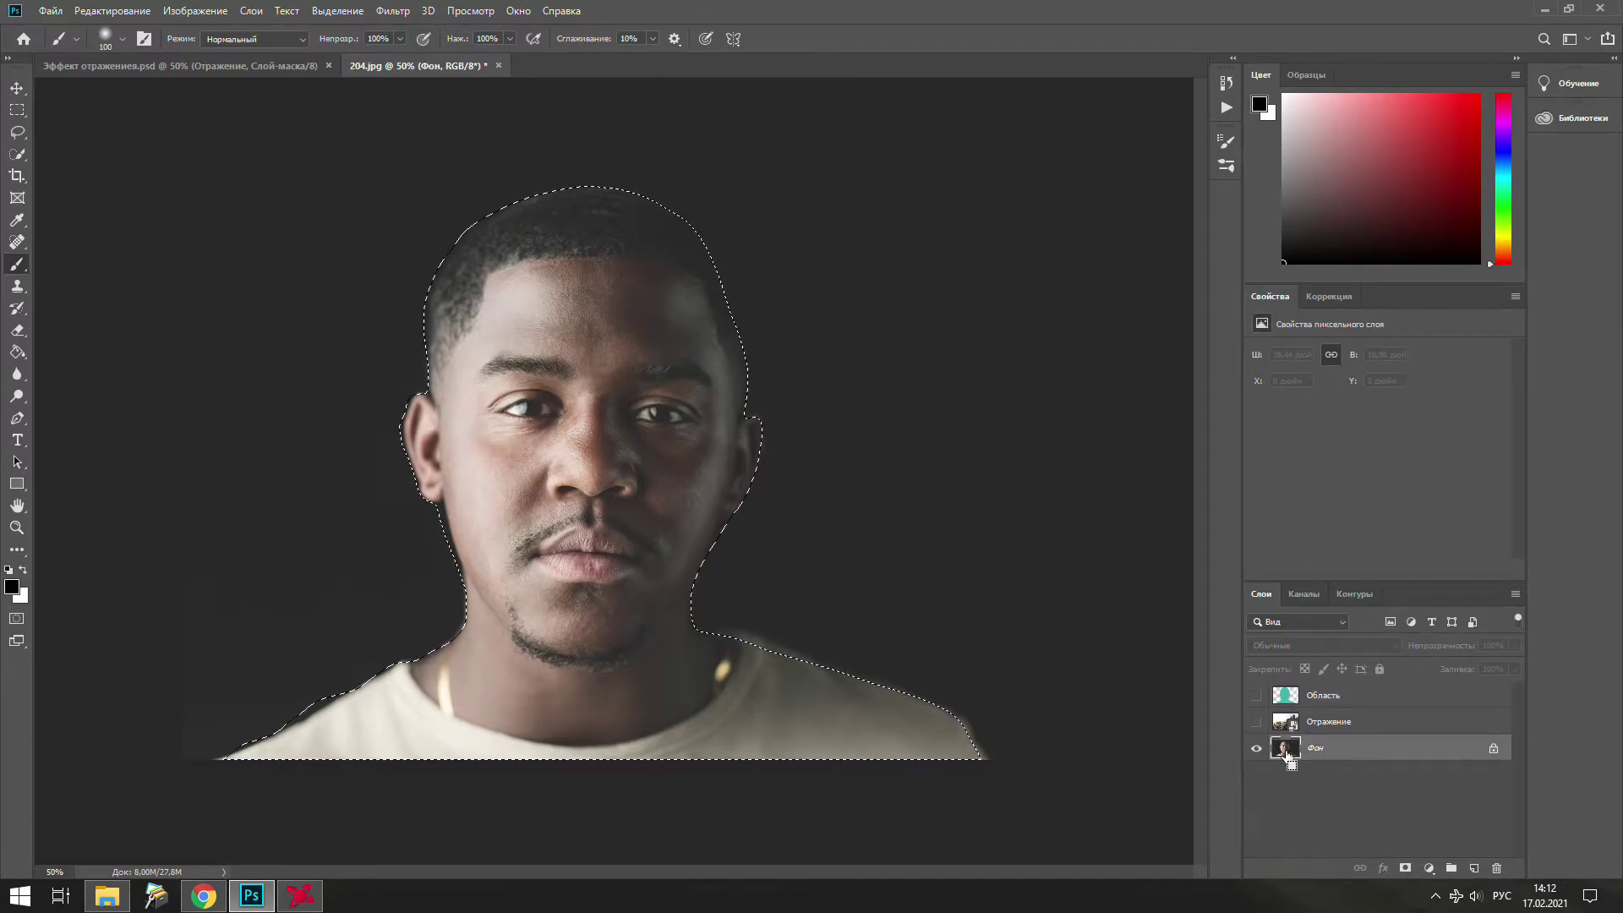
key(ctrl+j)
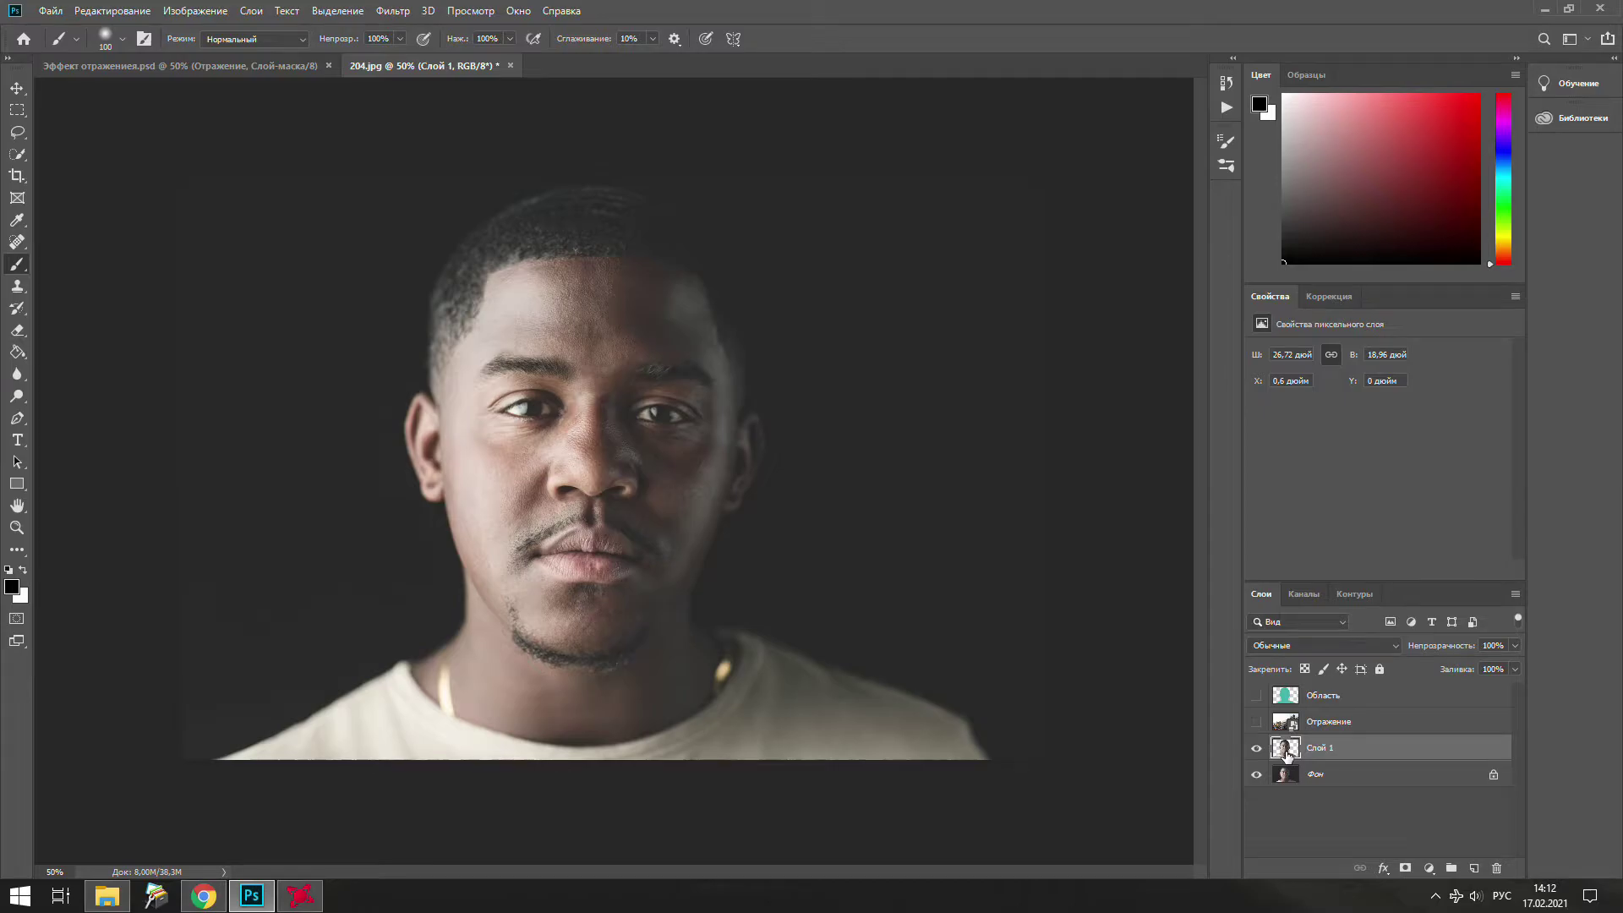
click(1257, 774)
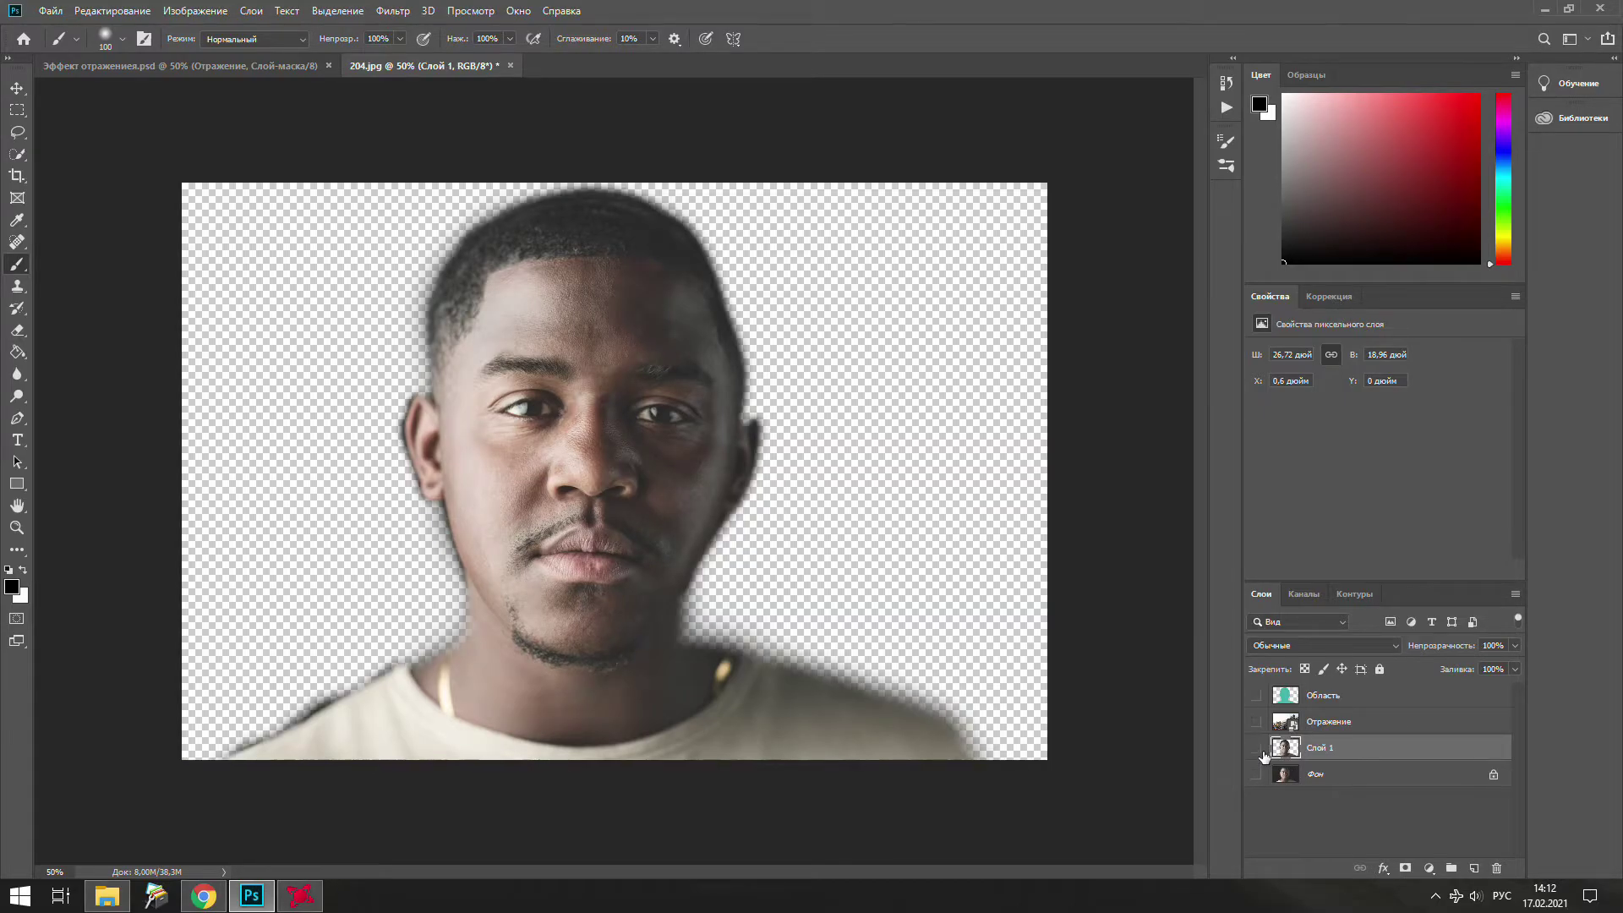
click(1257, 748)
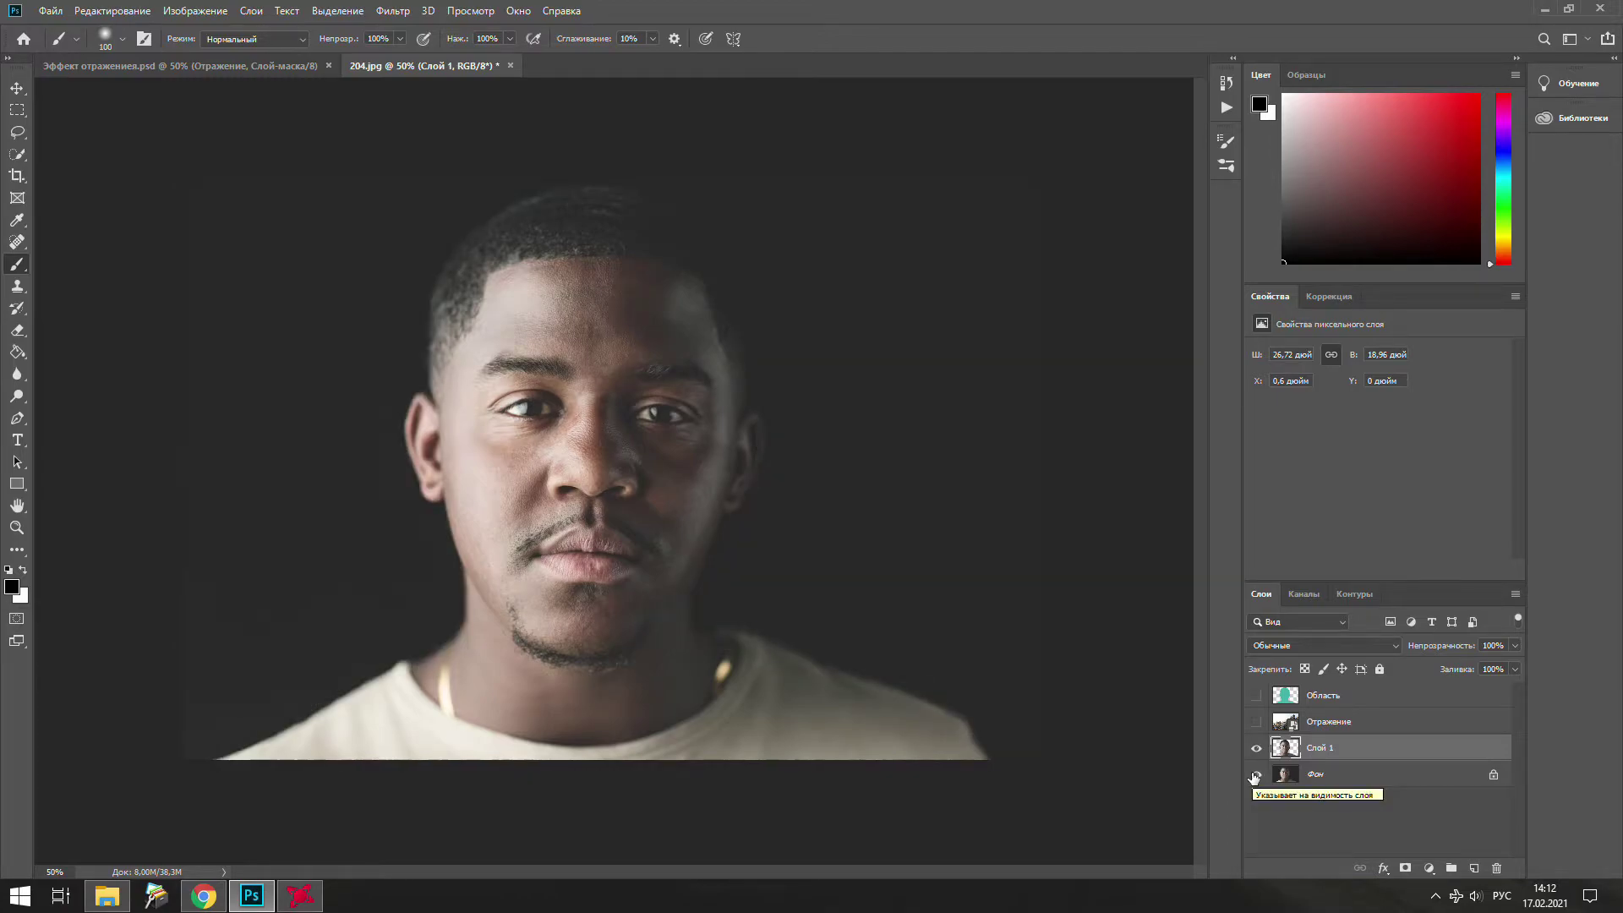
double_click(1330, 756)
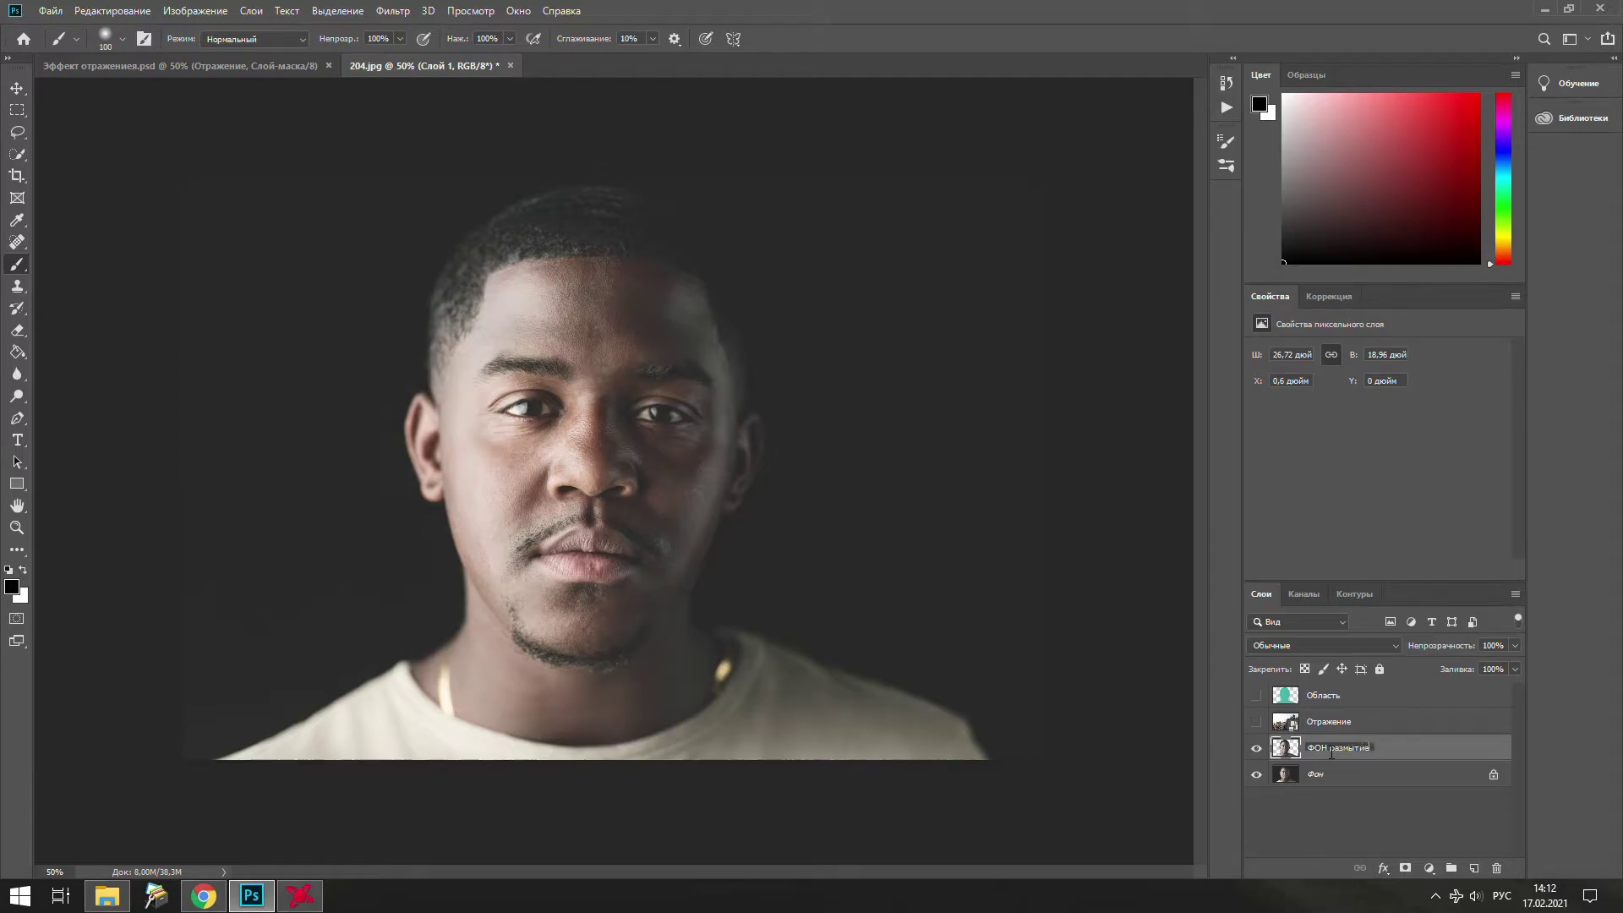
text(ФОН размытие)
key(Return)
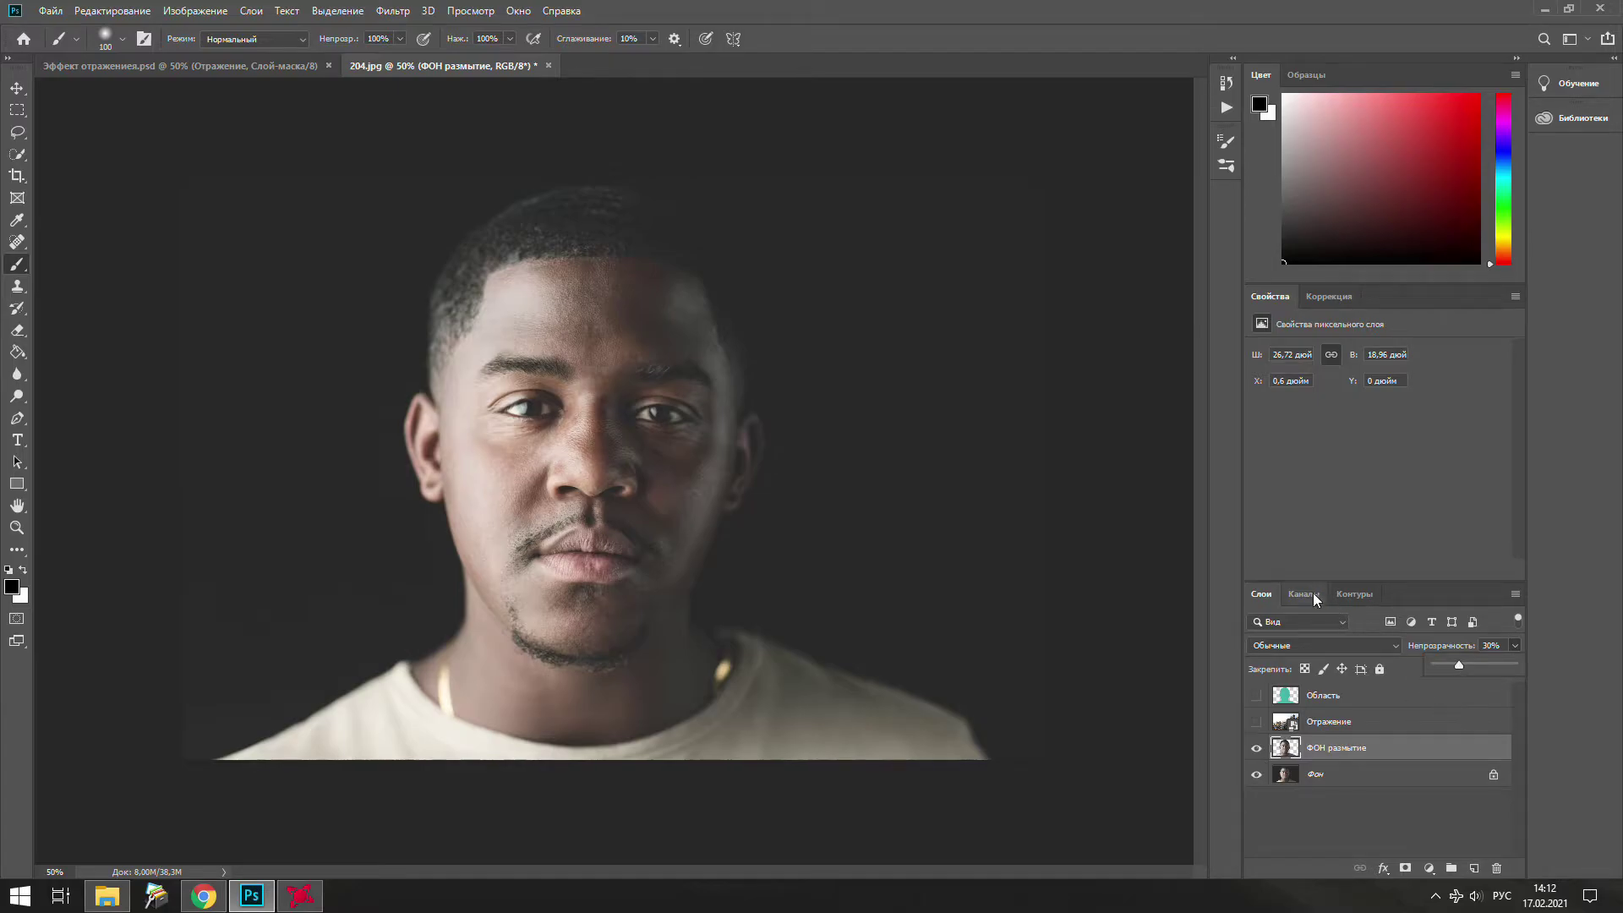
- Apply a 5-pixel Gaussian blur (Размытие по Гауссу) to the ФОН размытие layer
click(383, 11)
mouse_move(411, 266)
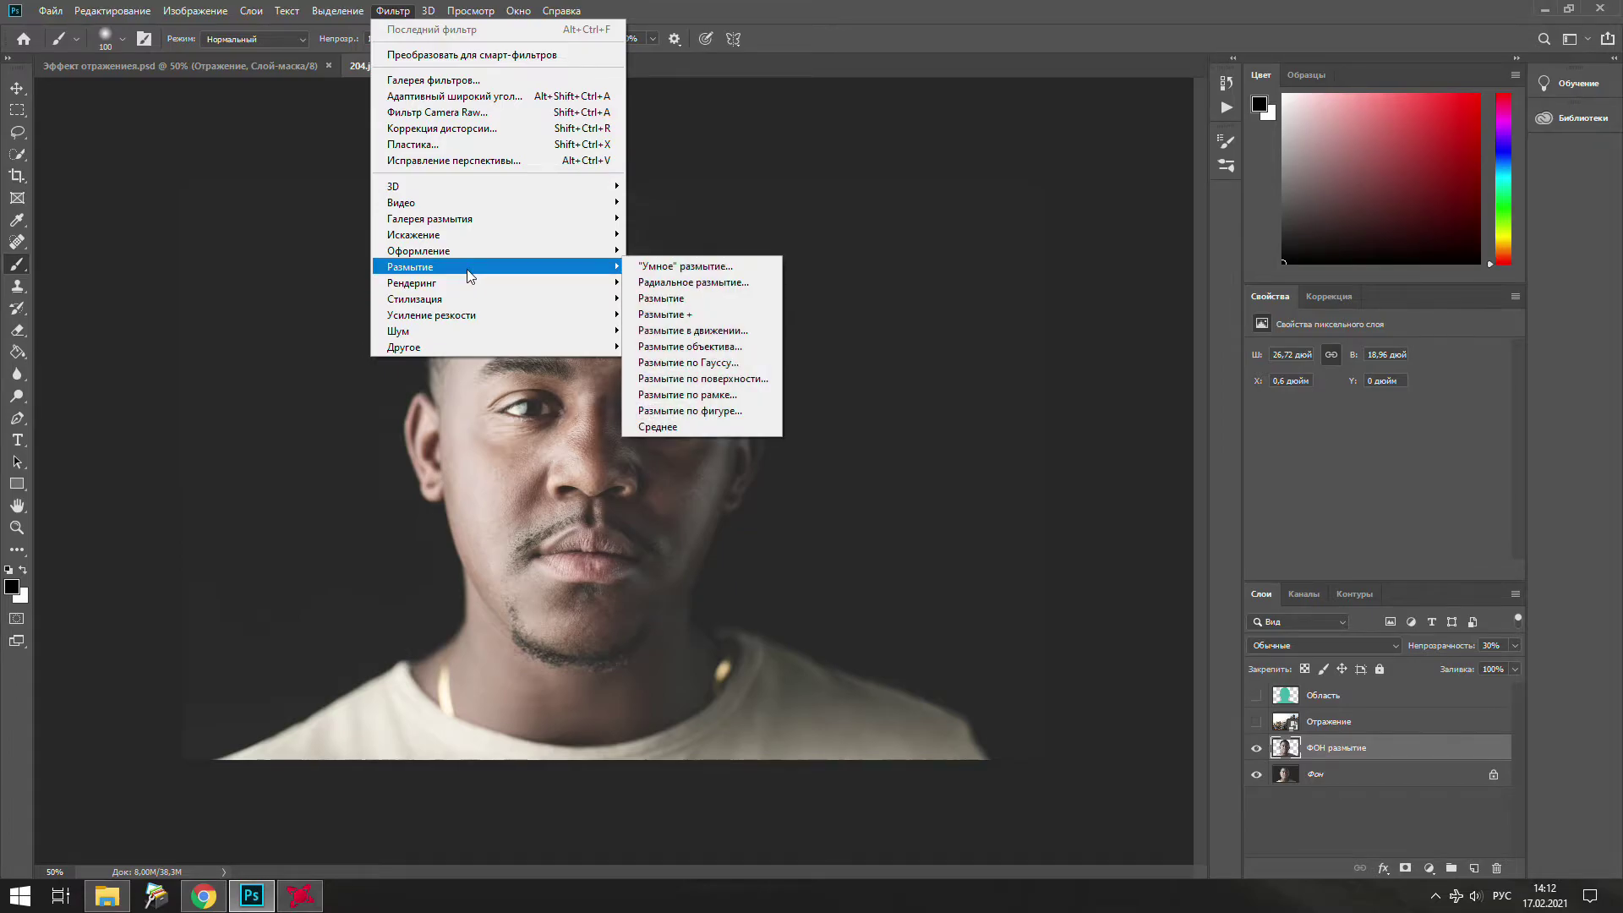
click(704, 371)
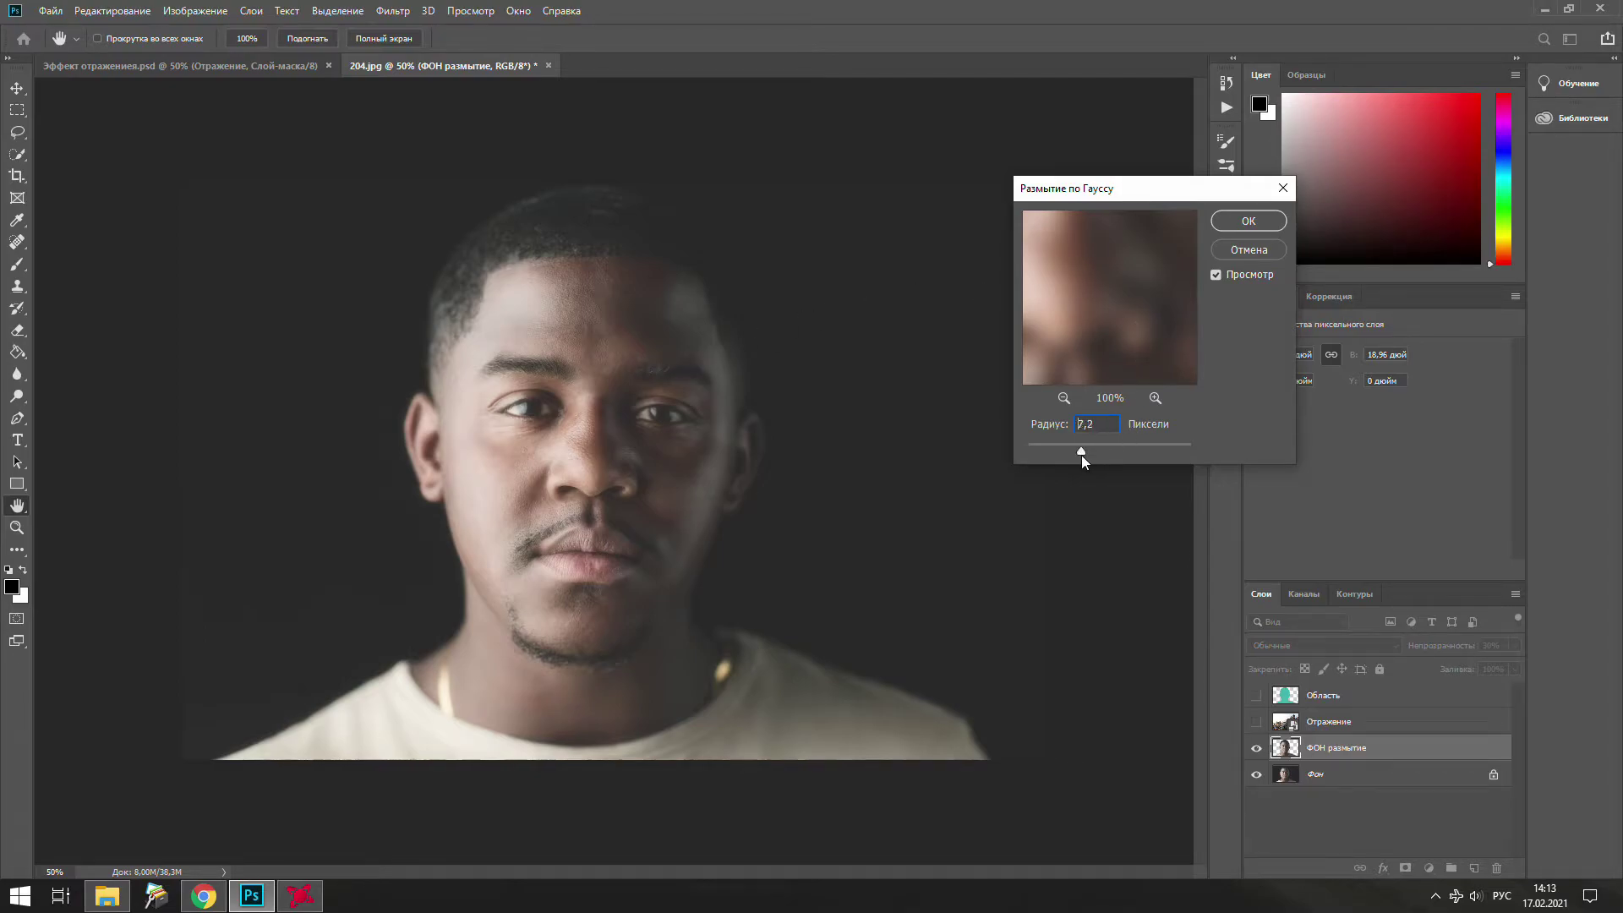
drag(1072, 453, 1068, 453)
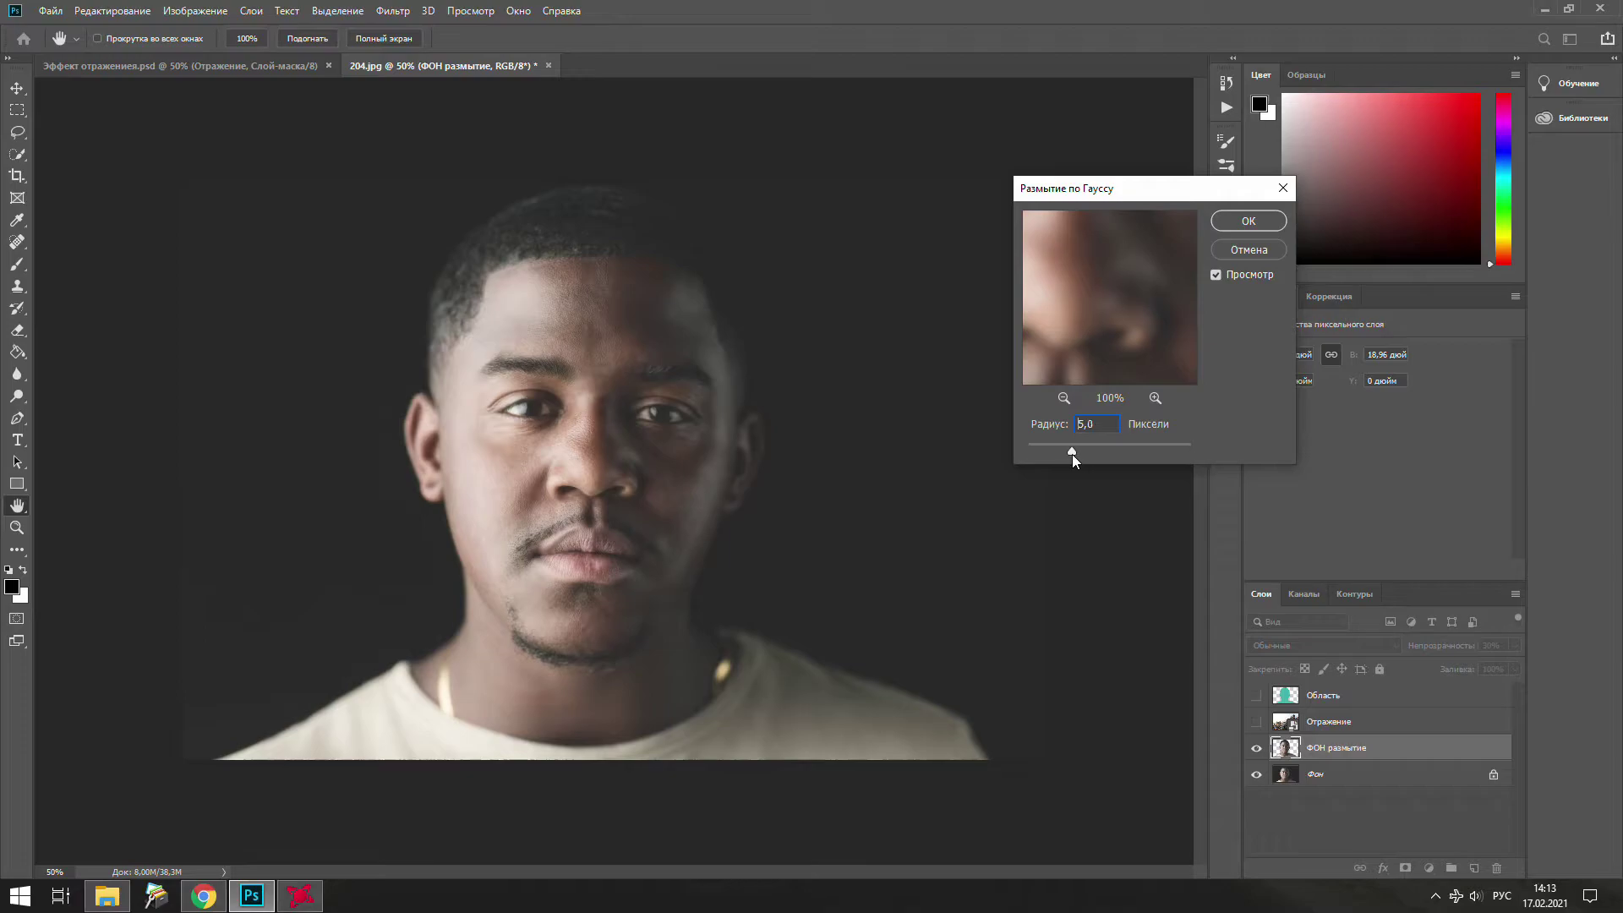
click(1247, 221)
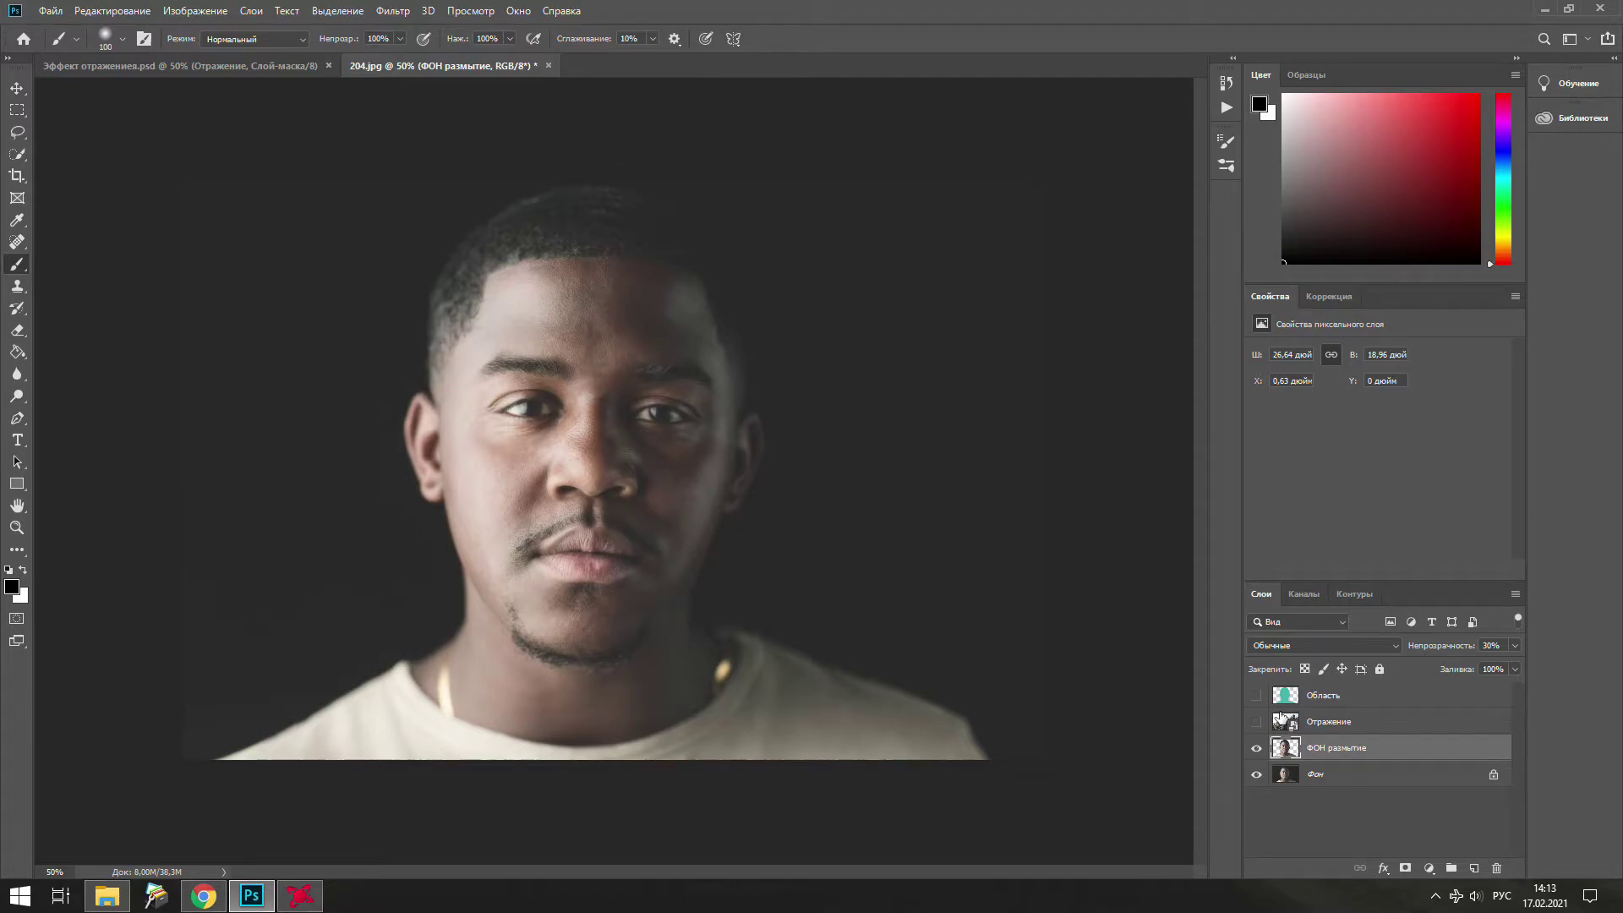
- Duplicate the Отражение city layer and rename the copy Отражение 1
click(1284, 720)
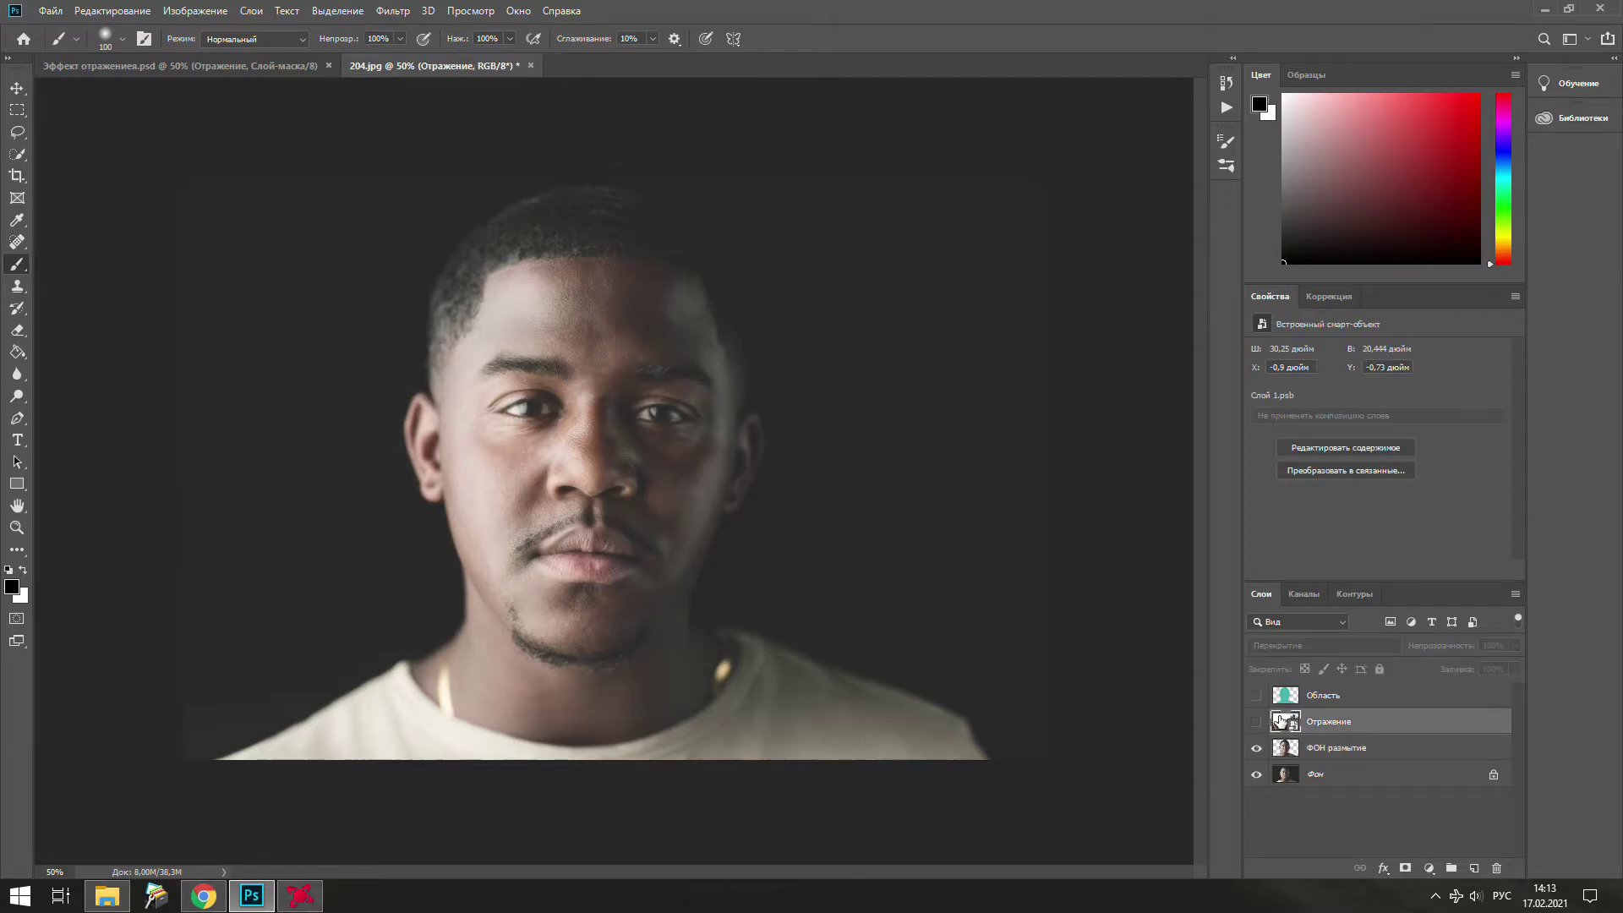
key(ctrl+j)
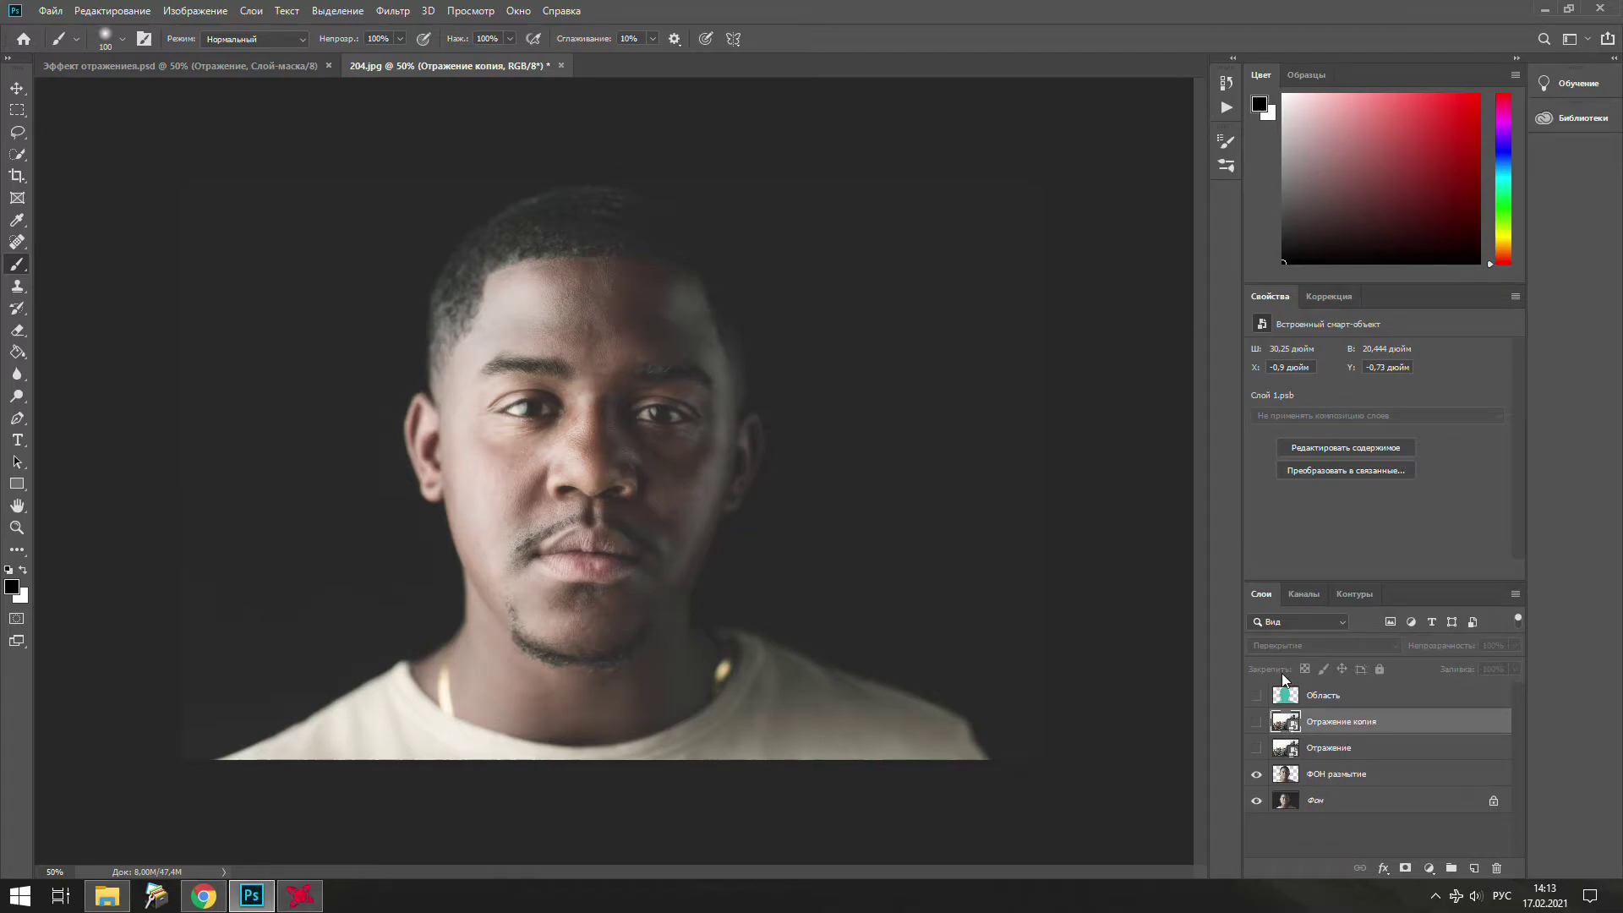
double_click(1321, 723)
click(1384, 720)
key(BackSpace)
key(BackSpace)
key(BackSpace)
key(Return)
- Make both Отражение and Отражение 1 visible, with Отражение 1 selected
click(1361, 747)
click(1256, 748)
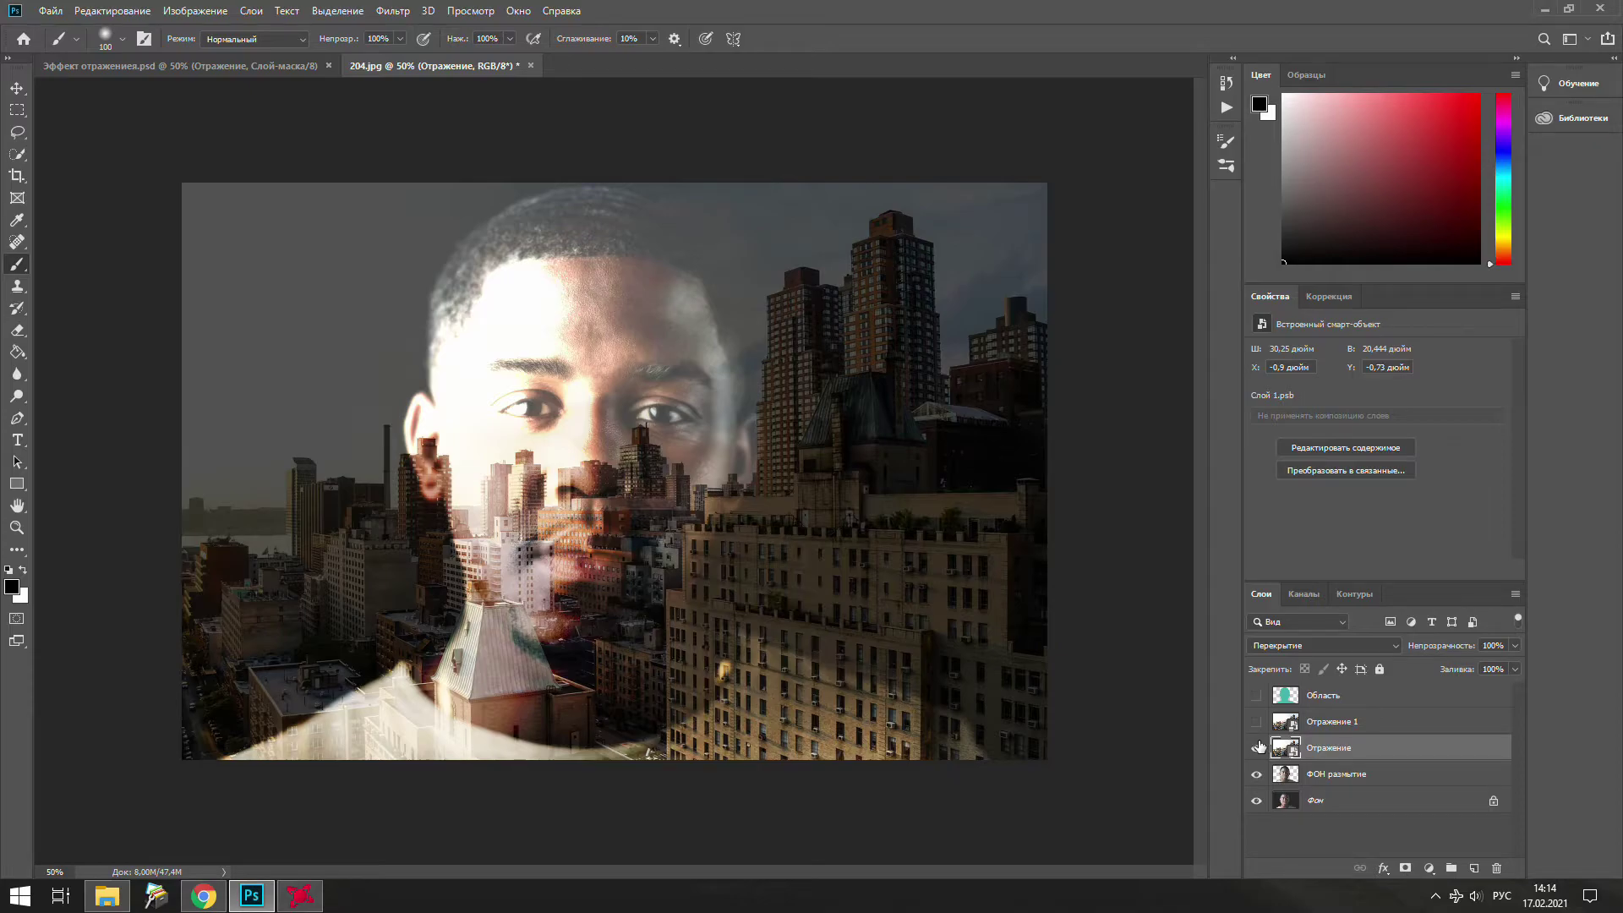
click(1256, 721)
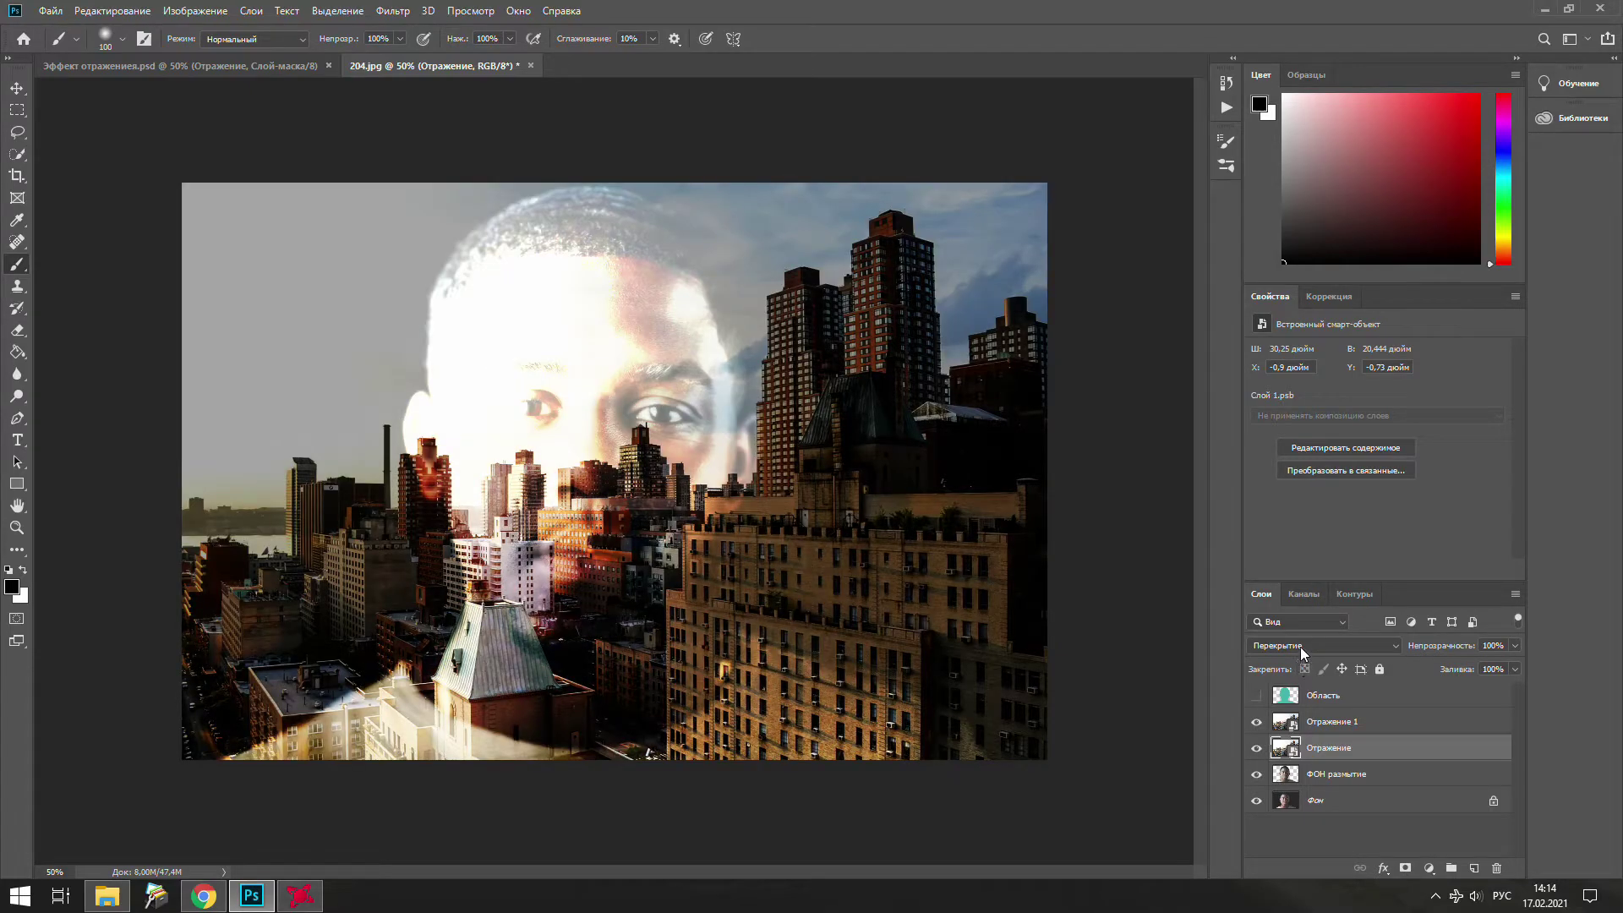
click(1328, 721)
- Set Отражение 1 to Lighten (Замена светлым) at 40% opacity and hide the original Отражение
click(1331, 644)
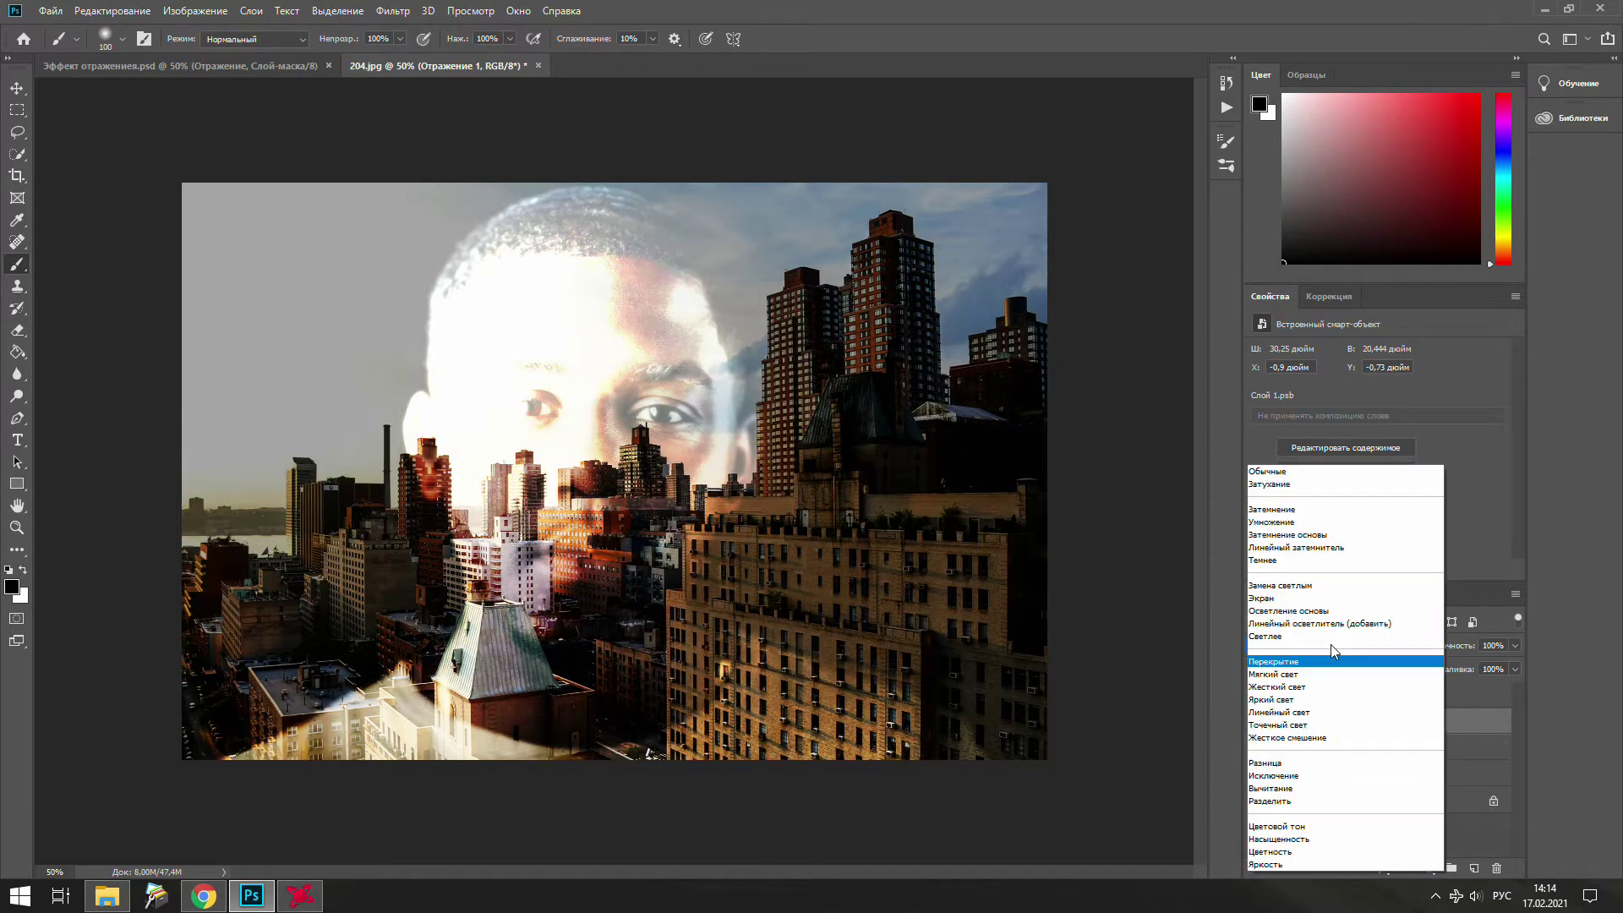
click(1339, 585)
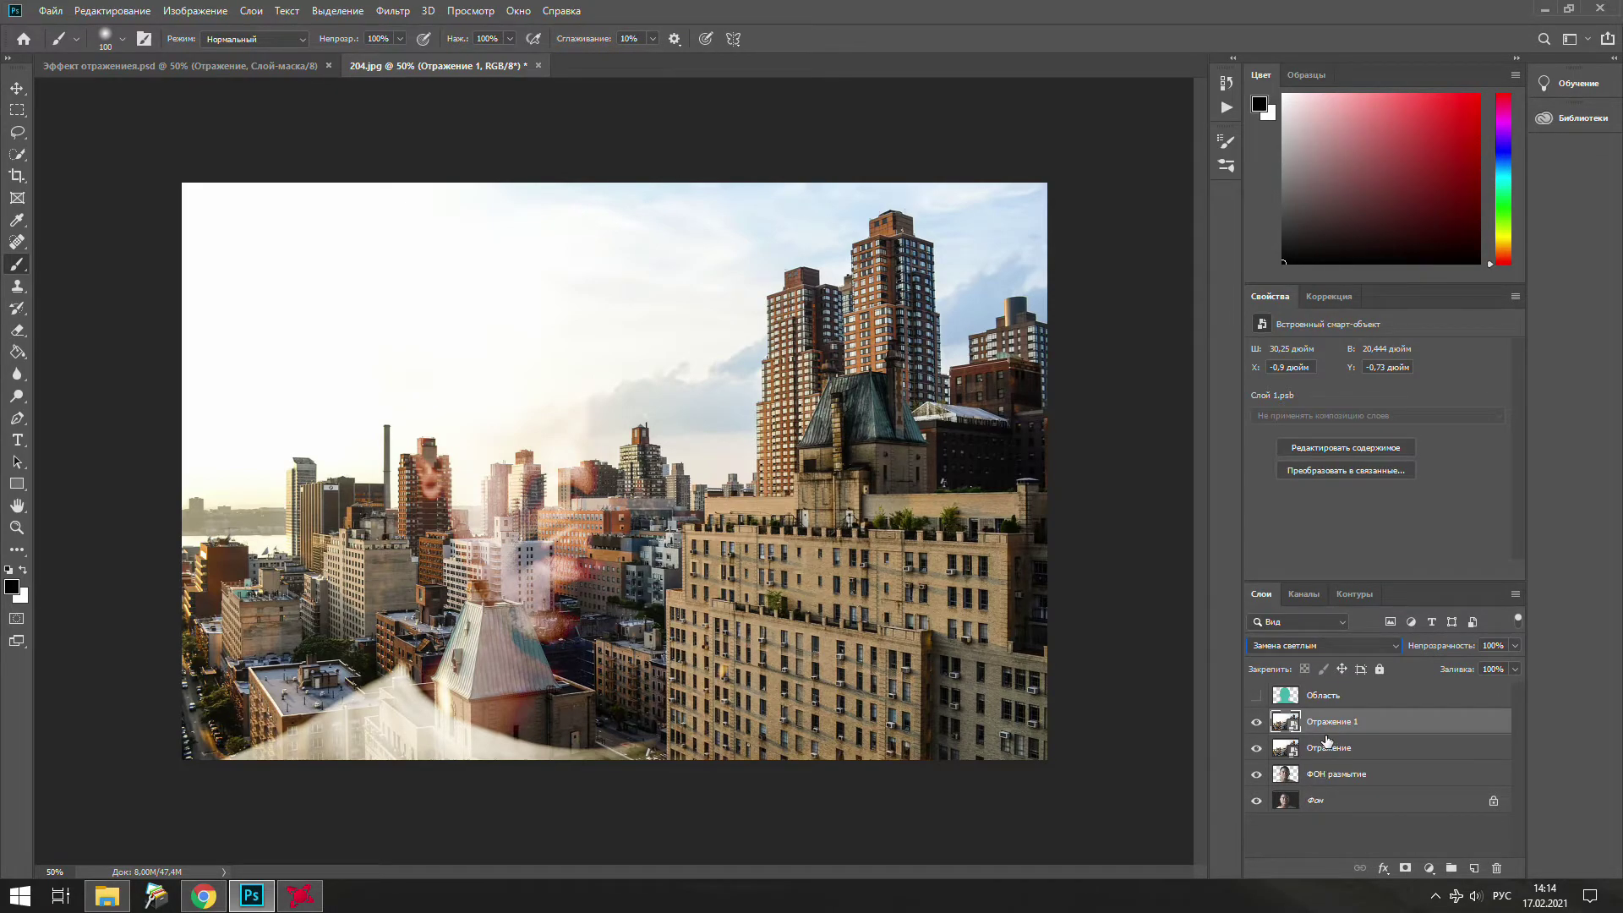
click(1520, 643)
drag(1480, 665, 1475, 665)
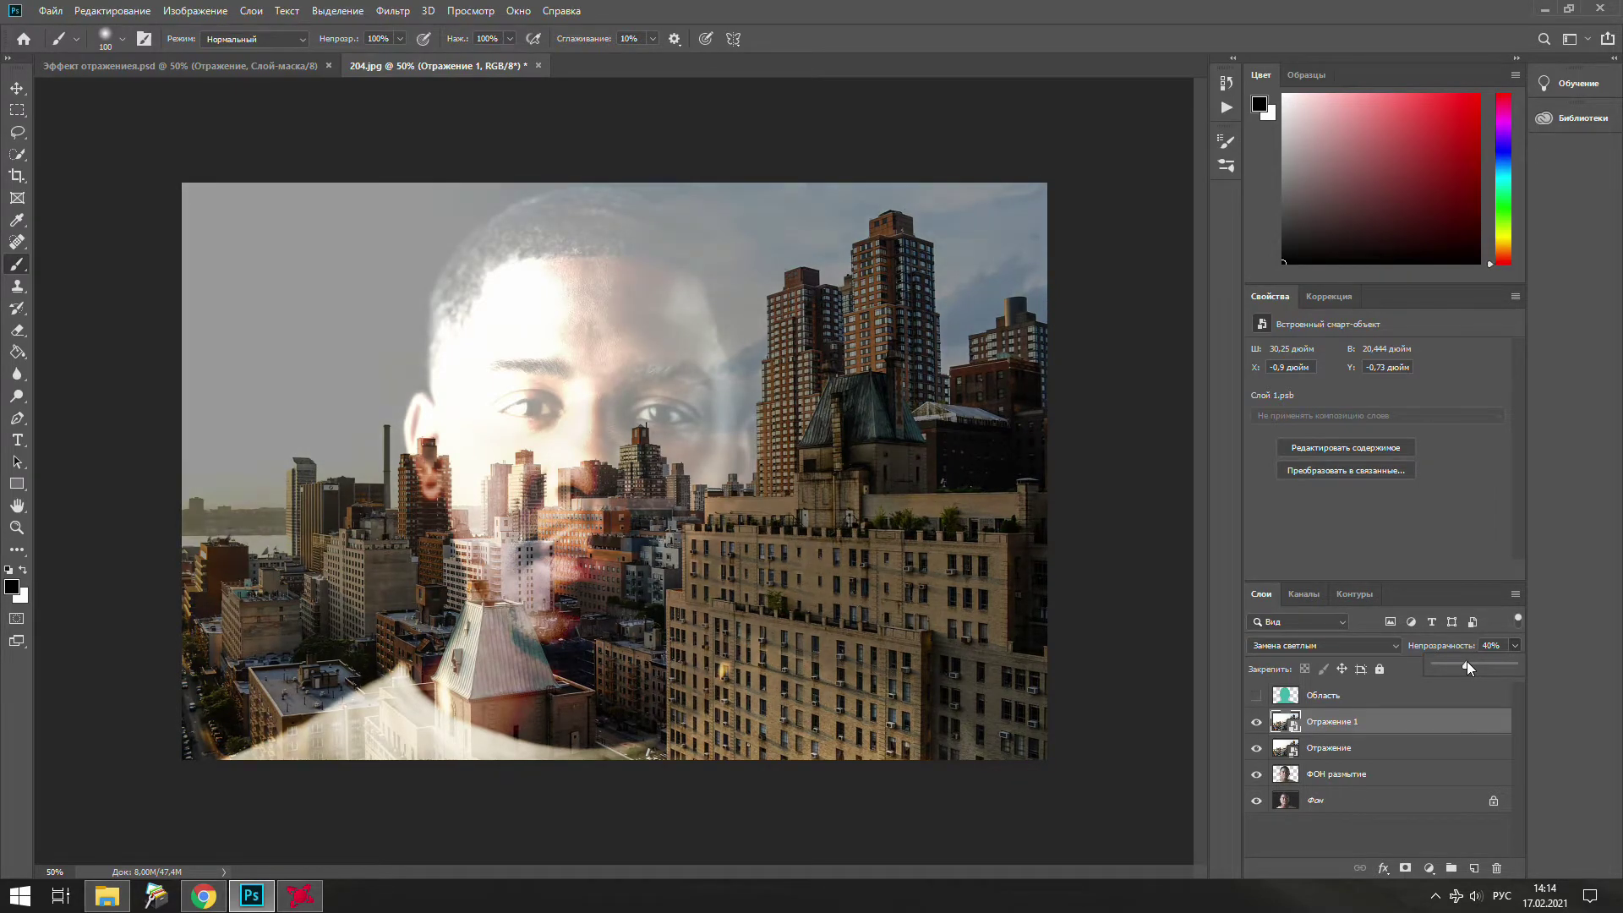
click(1421, 728)
click(1256, 749)
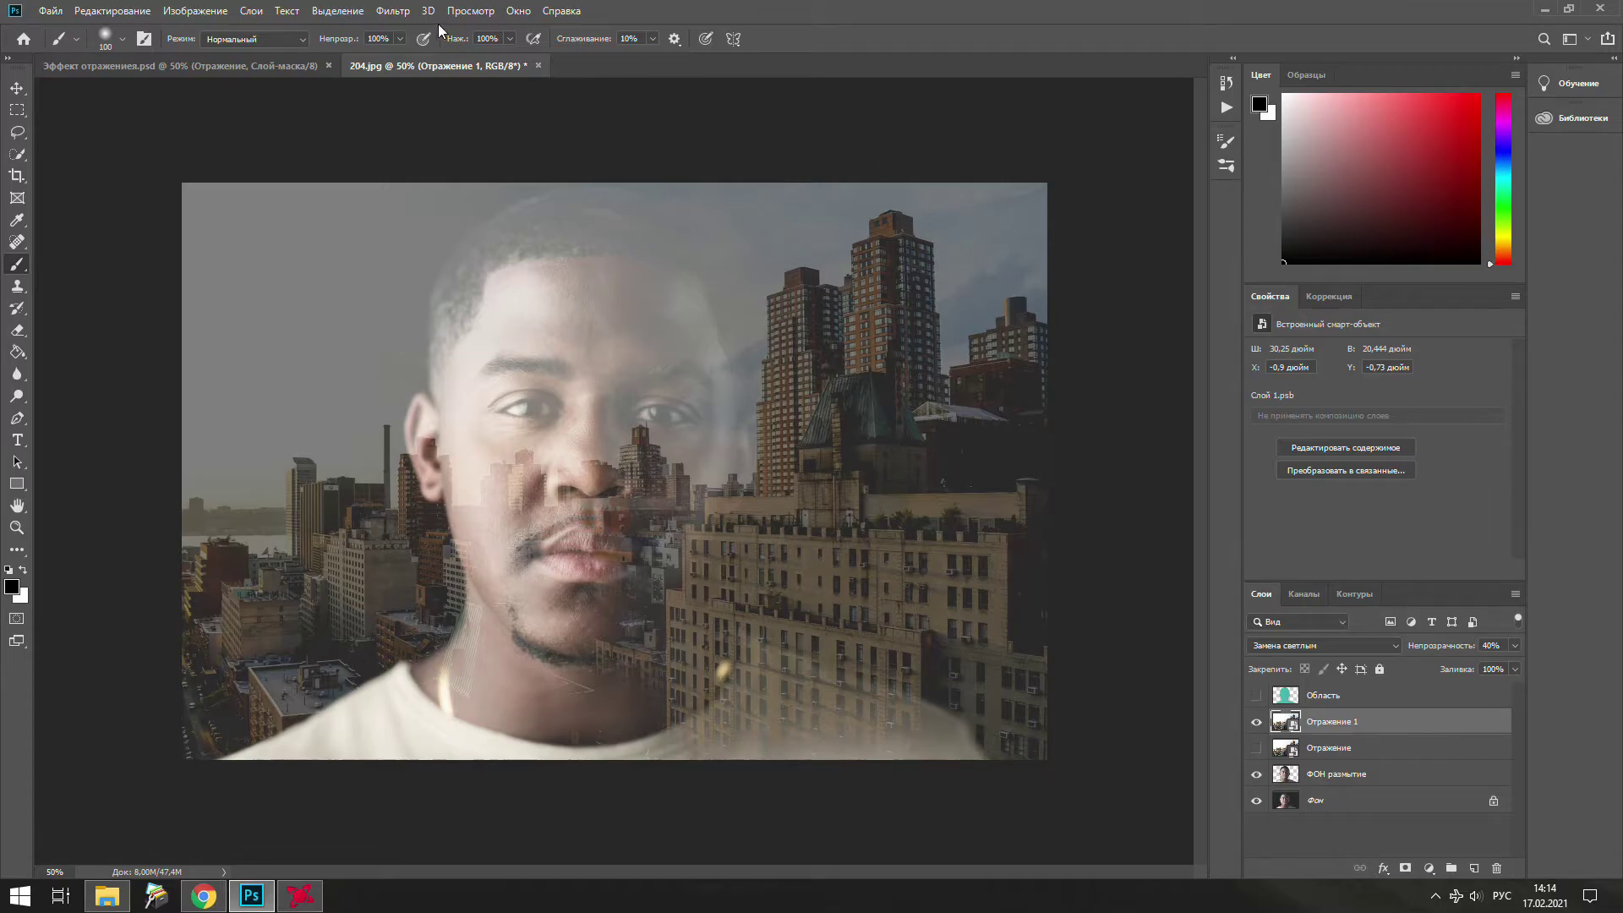
- Blur Отражение 1 with a 10-pixel Gaussian Blur and duplicate the blurred layer
click(377, 14)
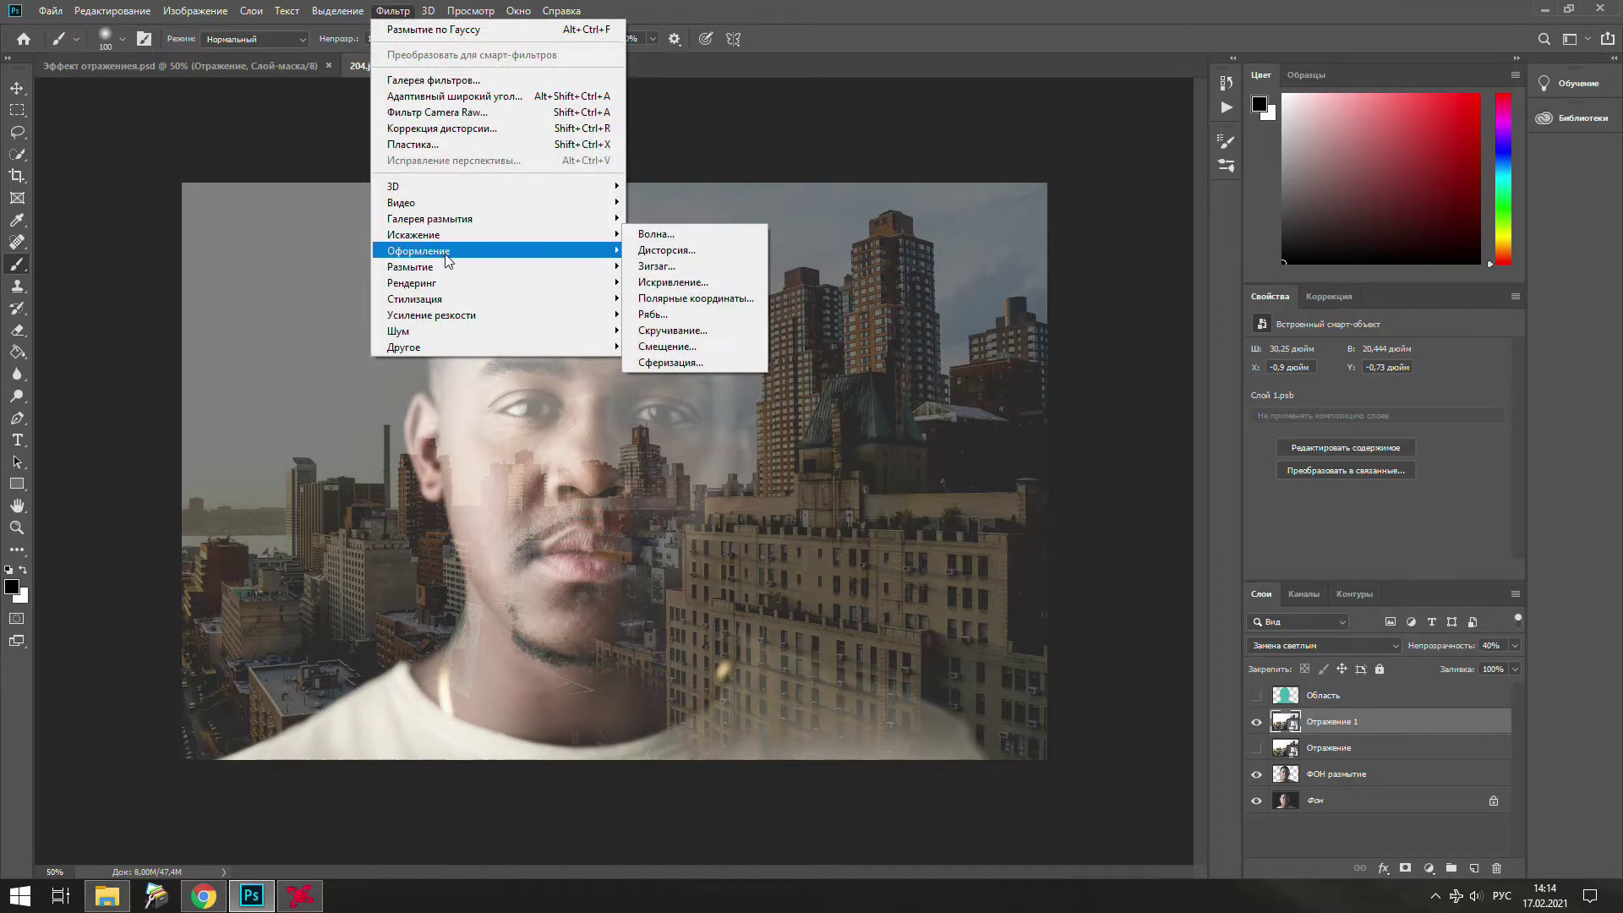
mouse_move(409, 266)
click(704, 362)
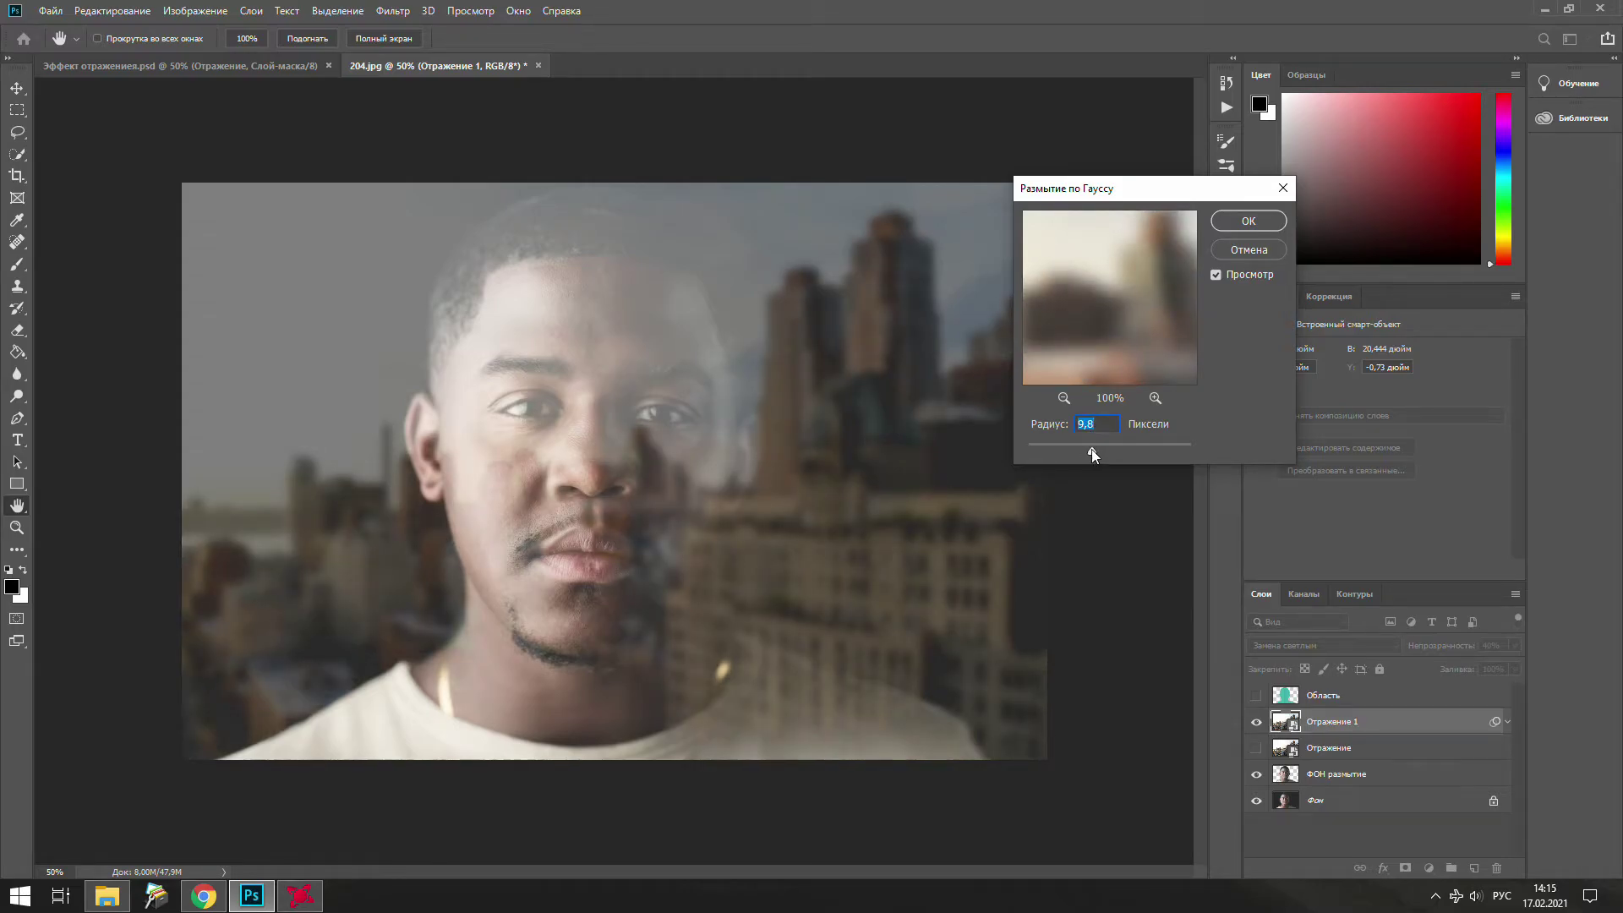
text(10)
click(1235, 221)
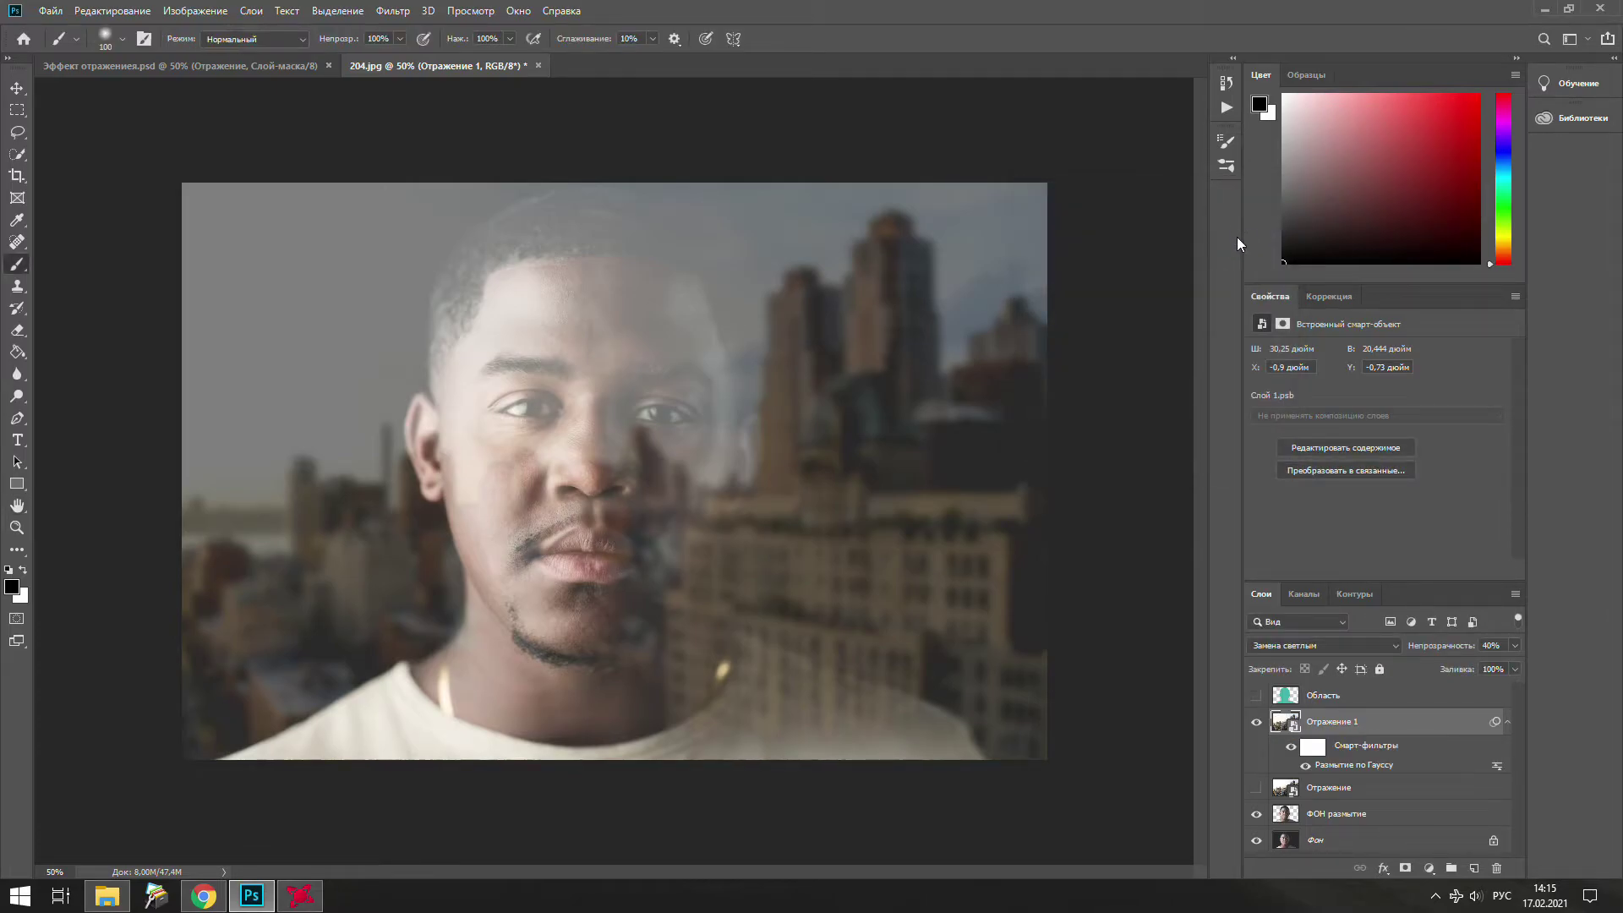
key(ctrl+j)
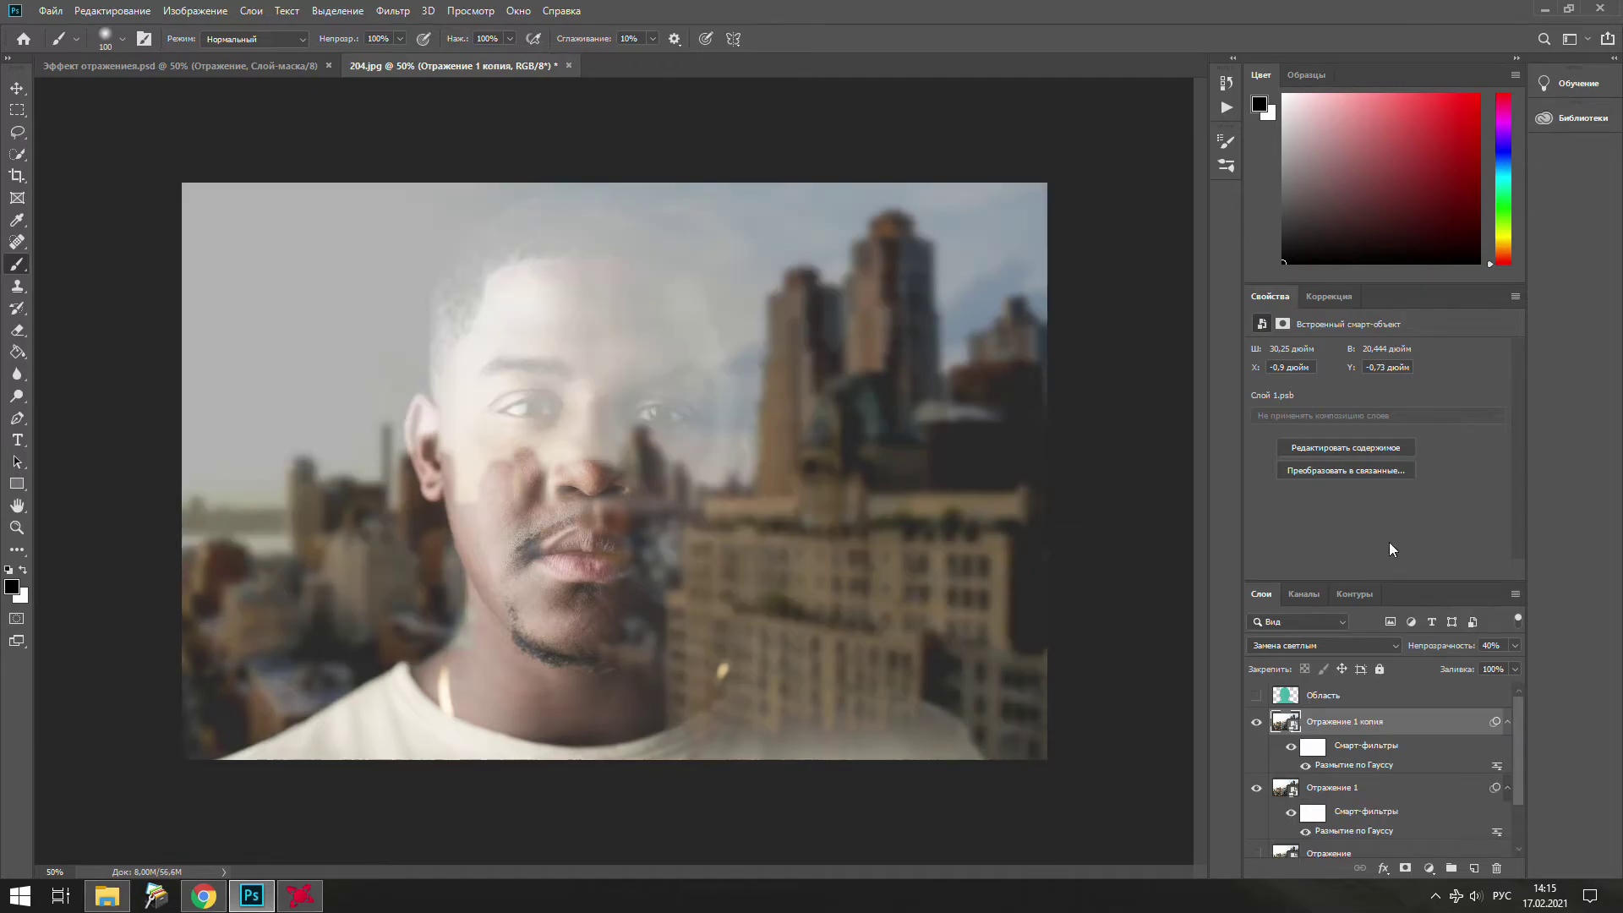
- Rename the blurred copy to Отражение 2
double_click(1383, 724)
click(1389, 724)
key(BackSpace)
key(BackSpace)
key(BackSpace)
key(BackSpace)
key(BackSpace)
key(BackSpace)
key(BackSpace)
text(2)
key(Return)
- Set Отражение 2 to Multiply (Умножение) blend mode at 30% opacity
click(1339, 647)
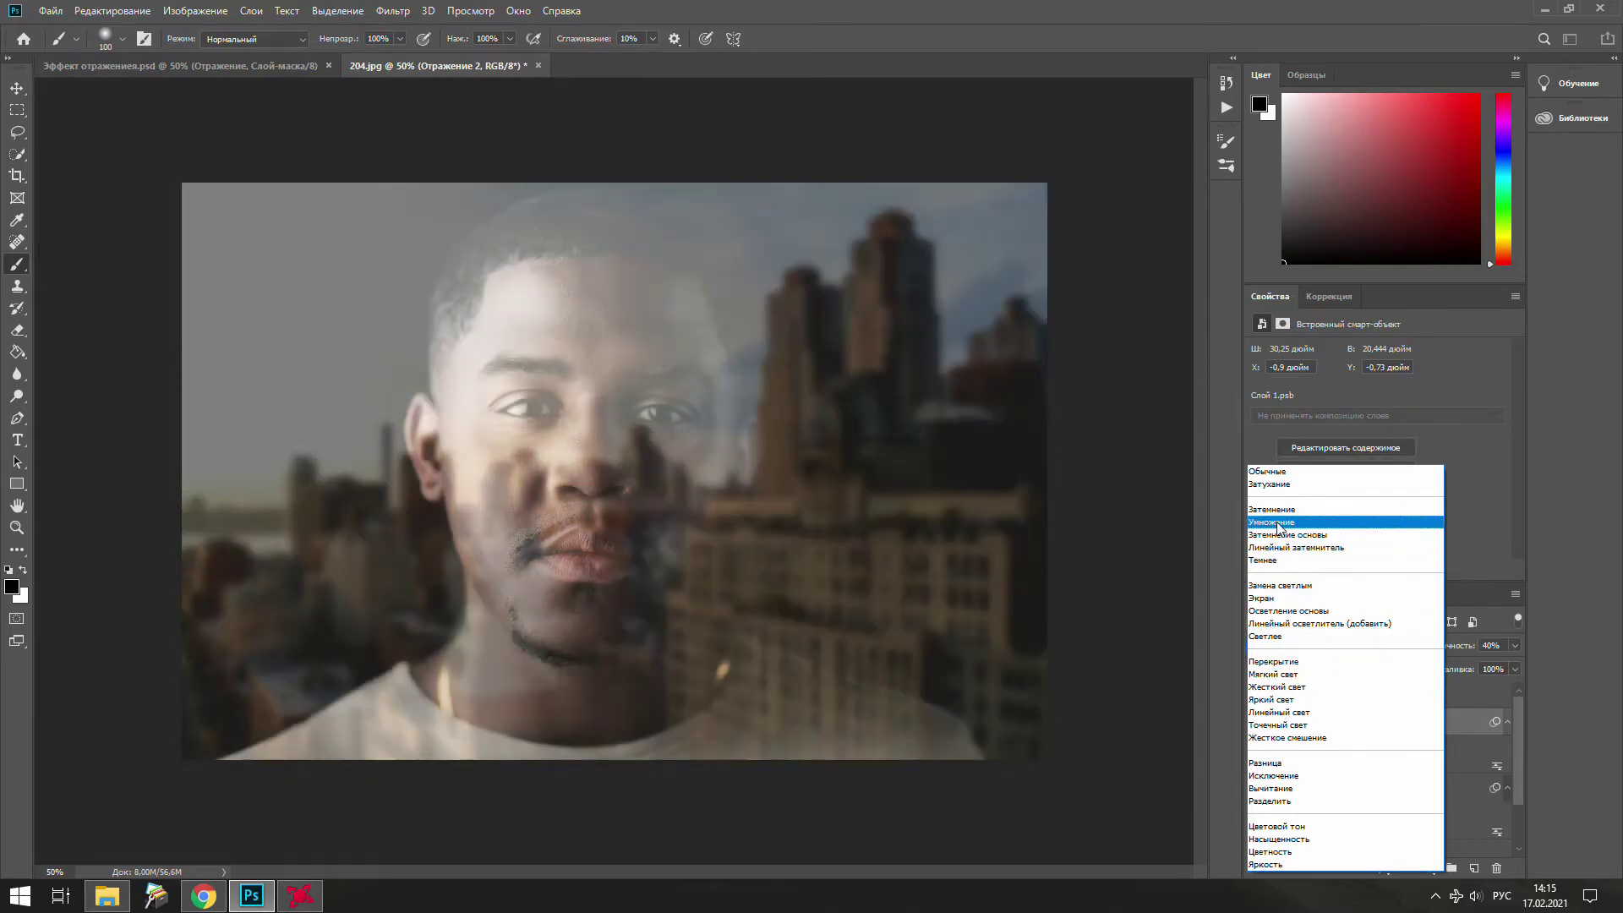
click(1276, 521)
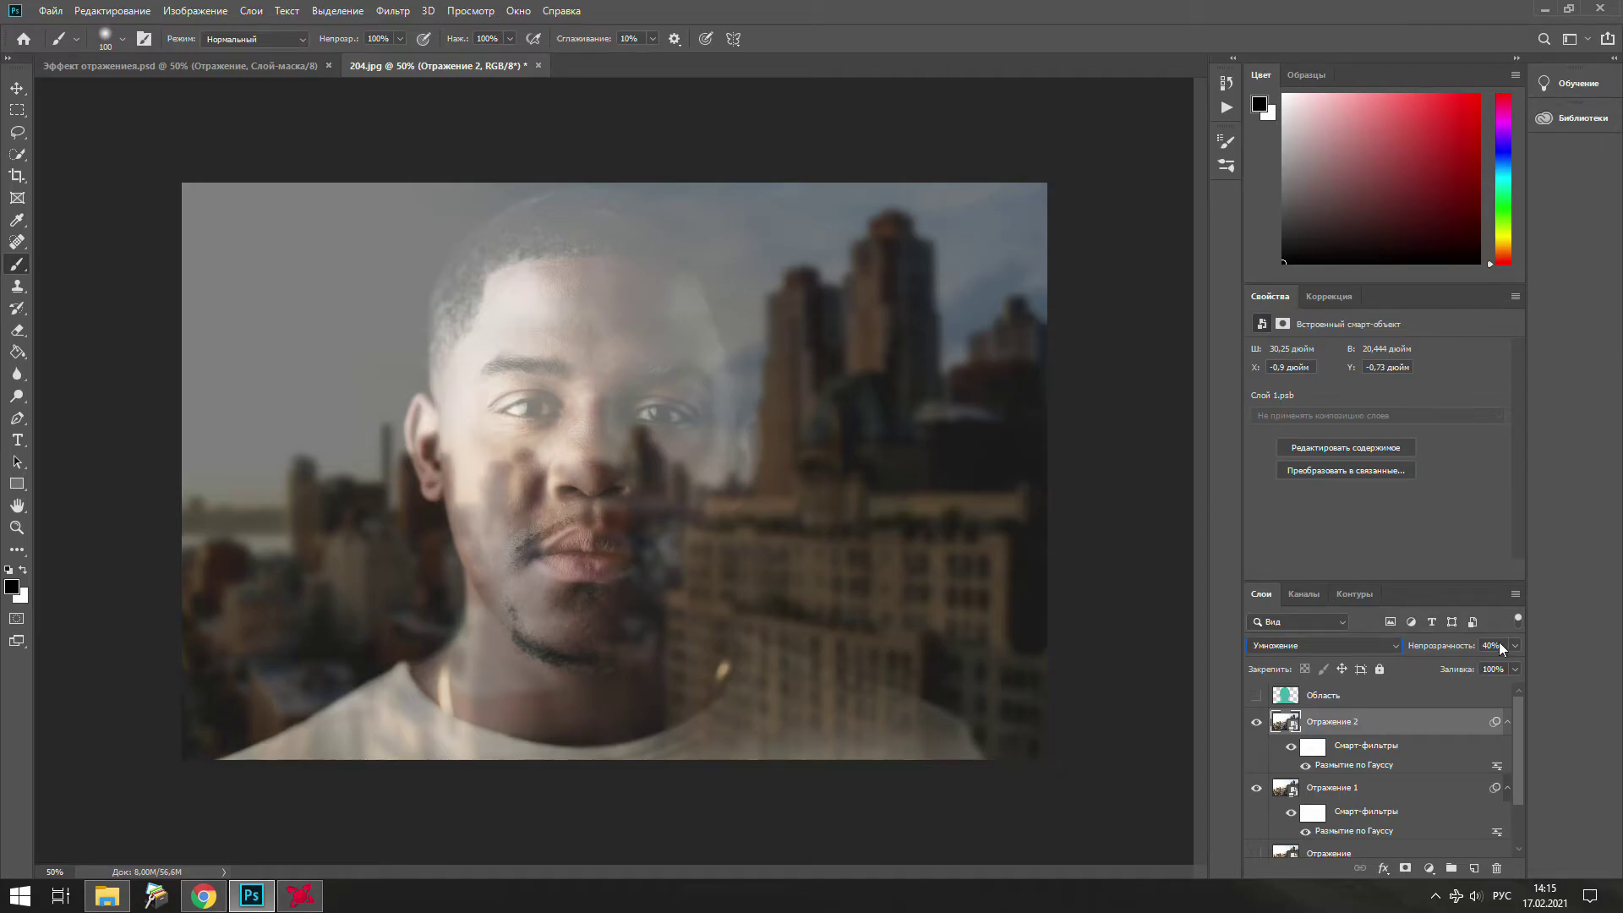
click(1515, 646)
drag(1459, 666, 1458, 667)
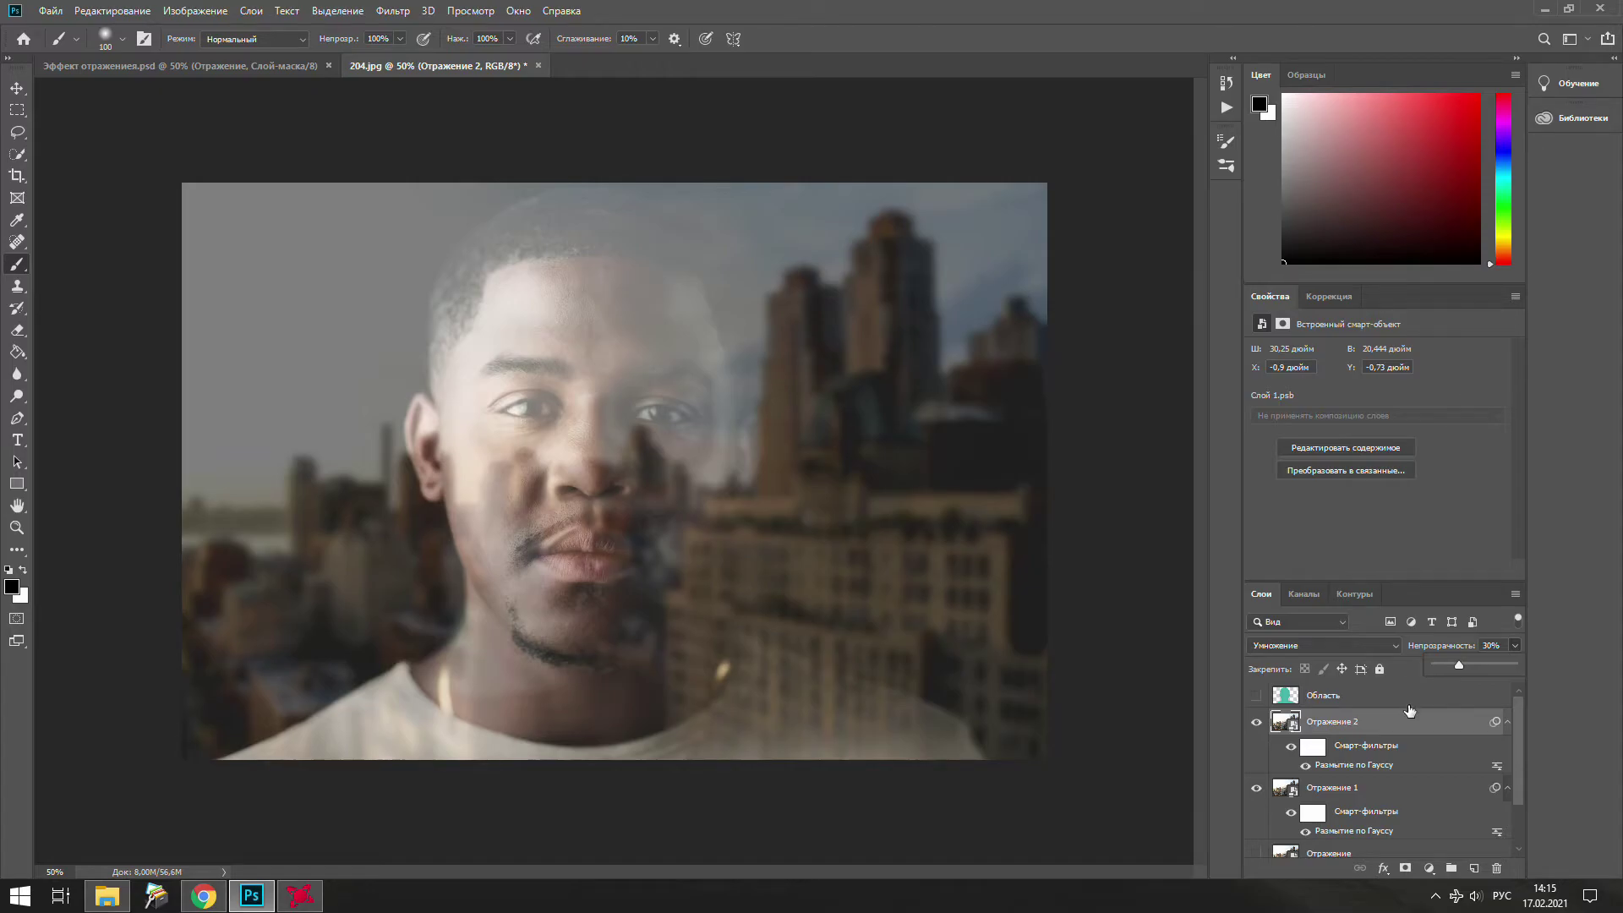
click(1401, 732)
- Add an empty Слой 1 and select the entire canvas
click(1475, 869)
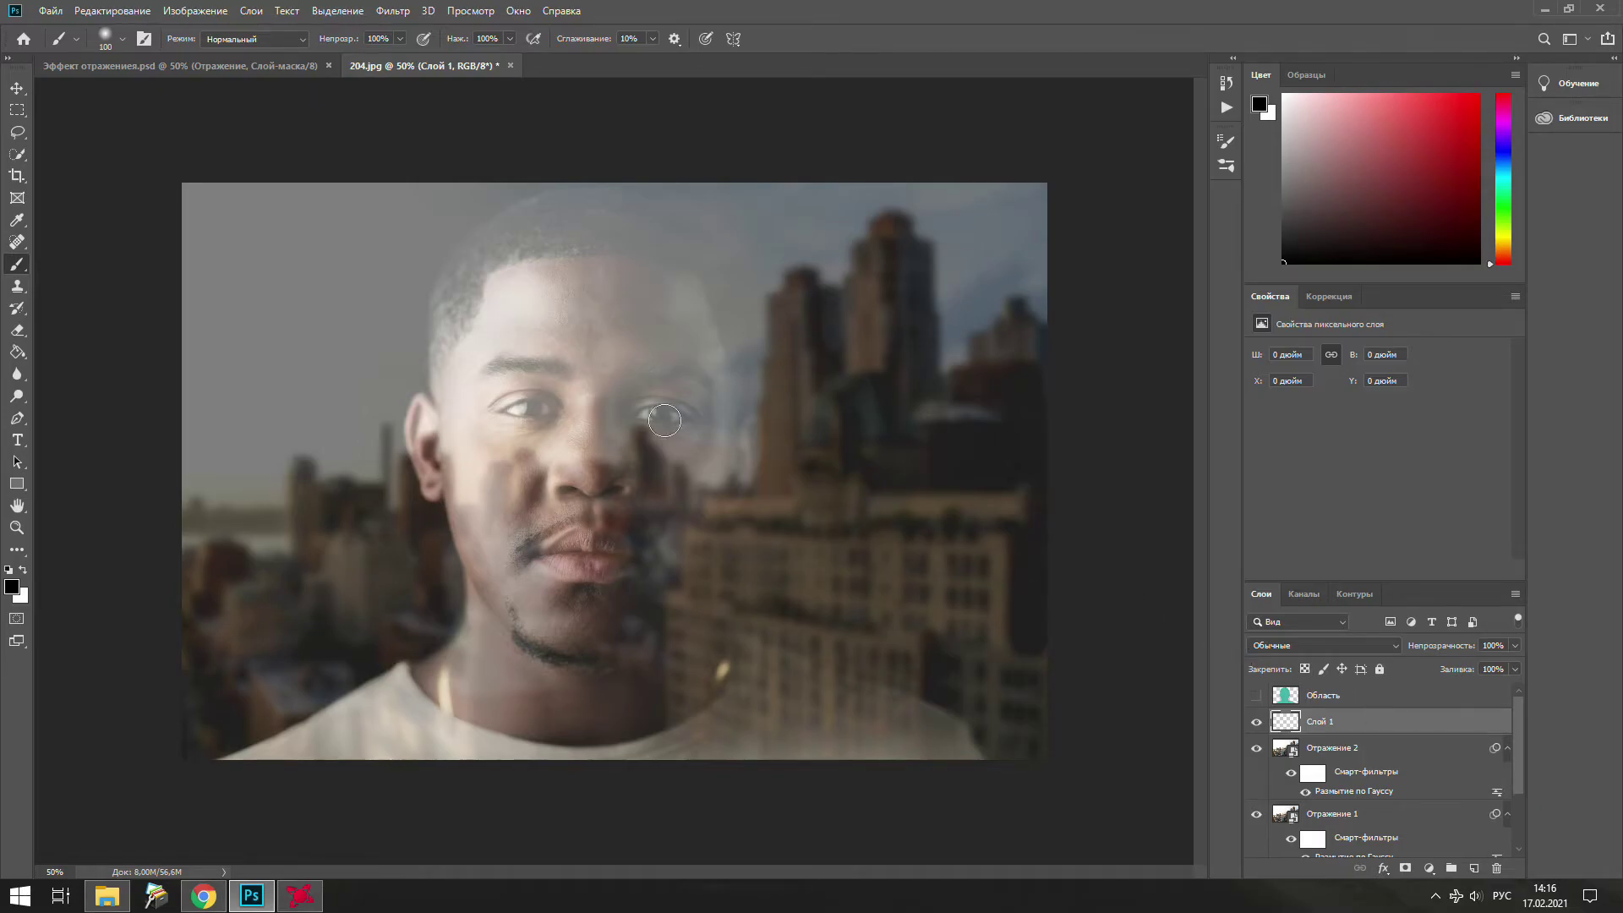
click(336, 11)
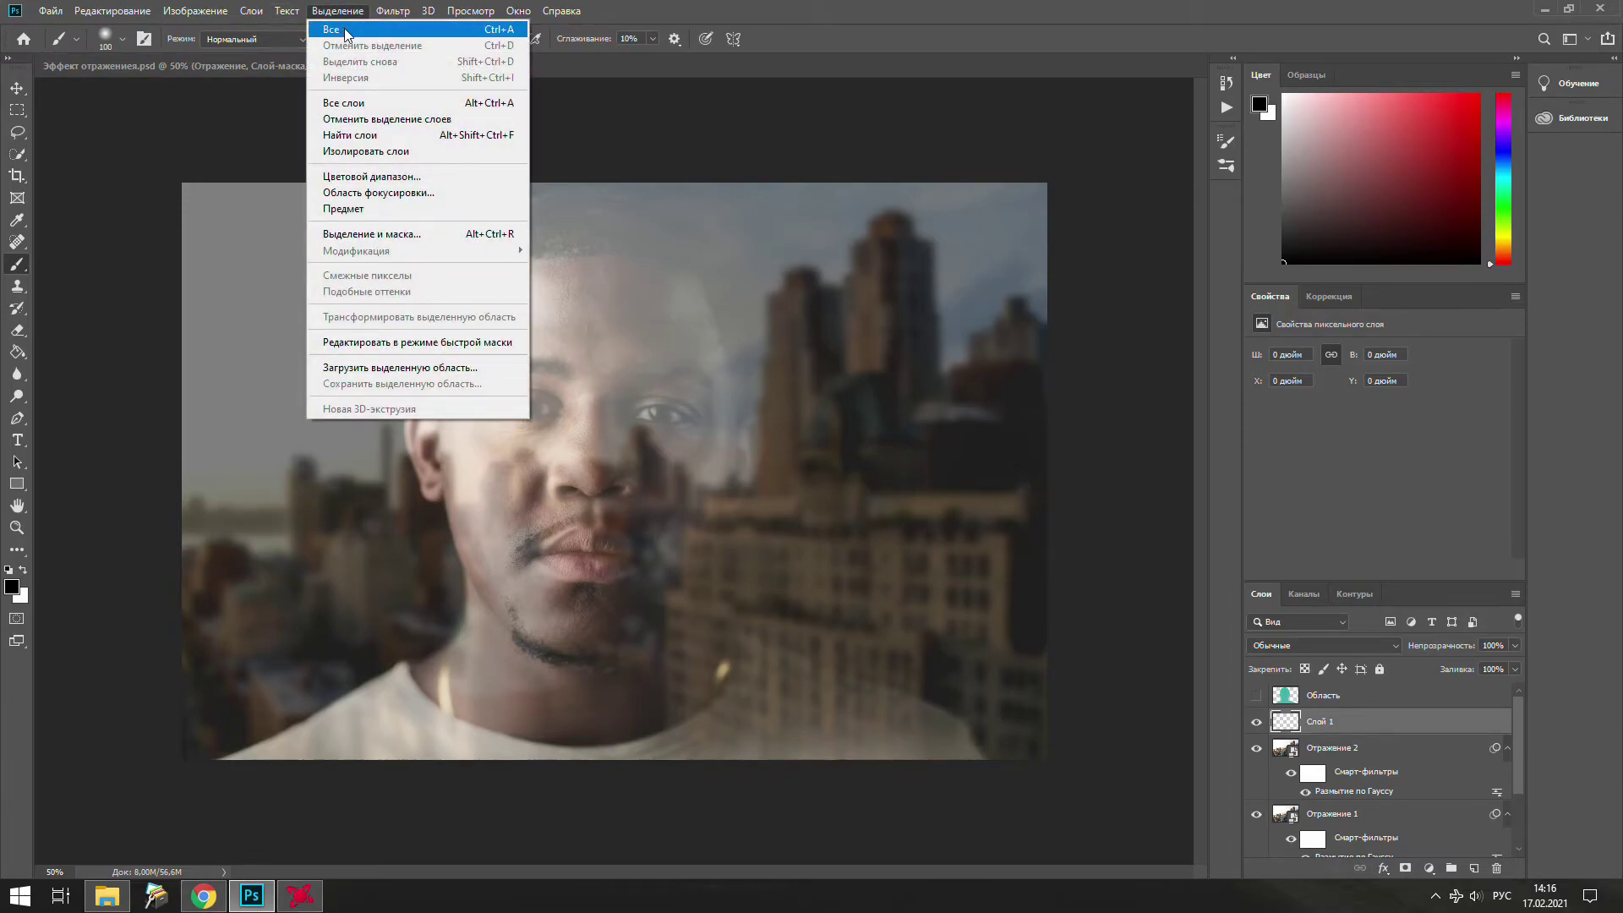
click(347, 32)
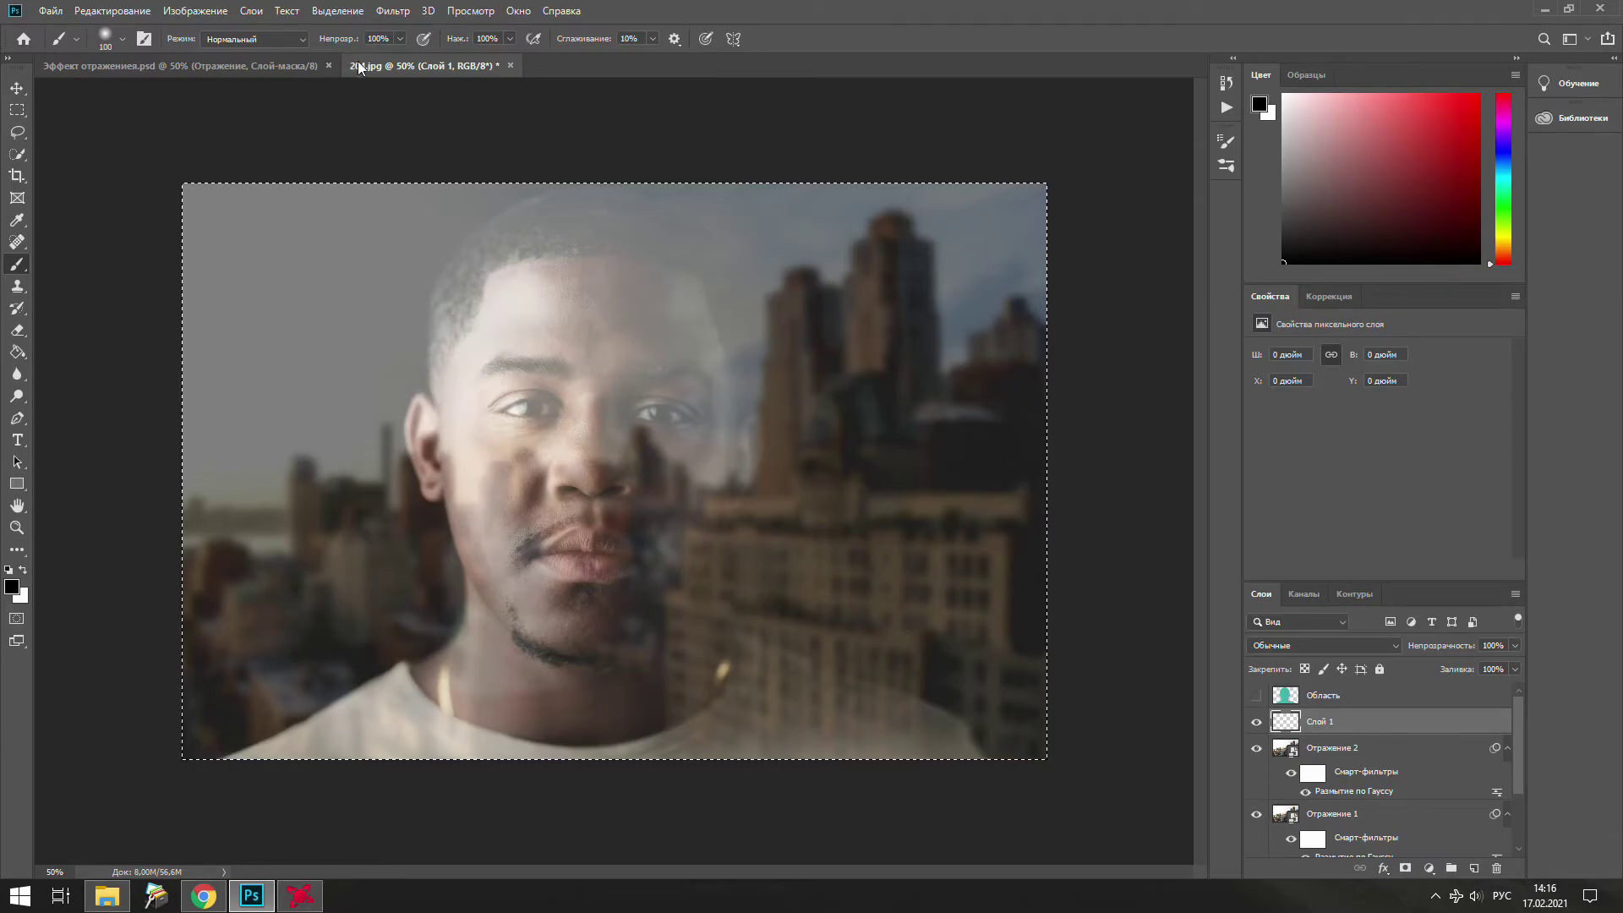
- Start converting the canvas selection into a work path with the Rectangular Marquee
click(17, 109)
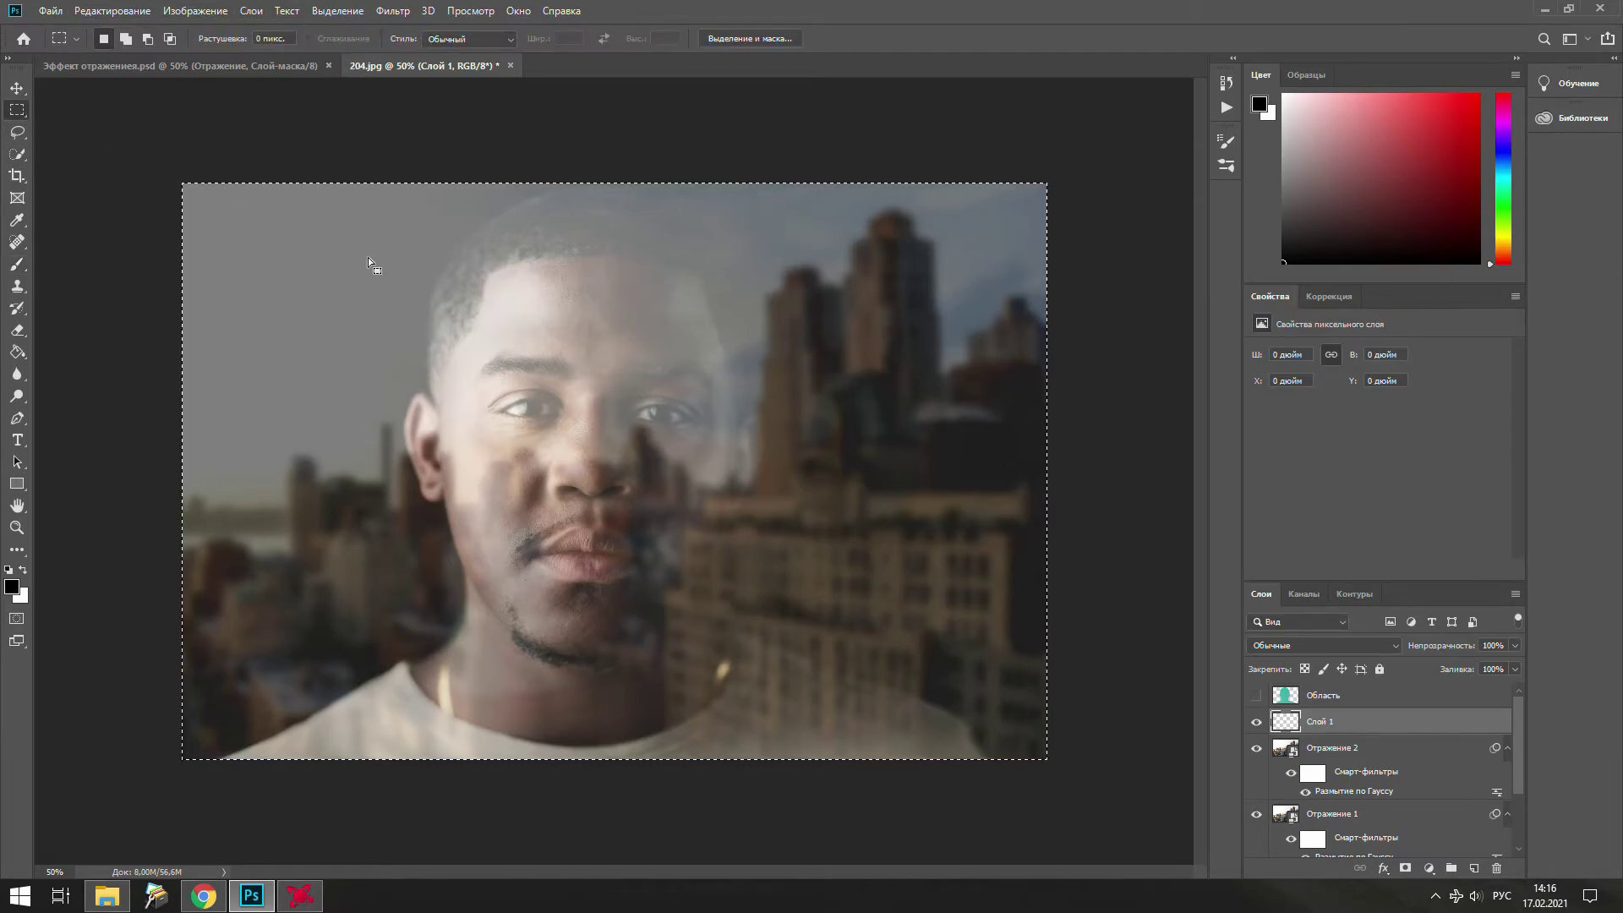
right_click(619, 413)
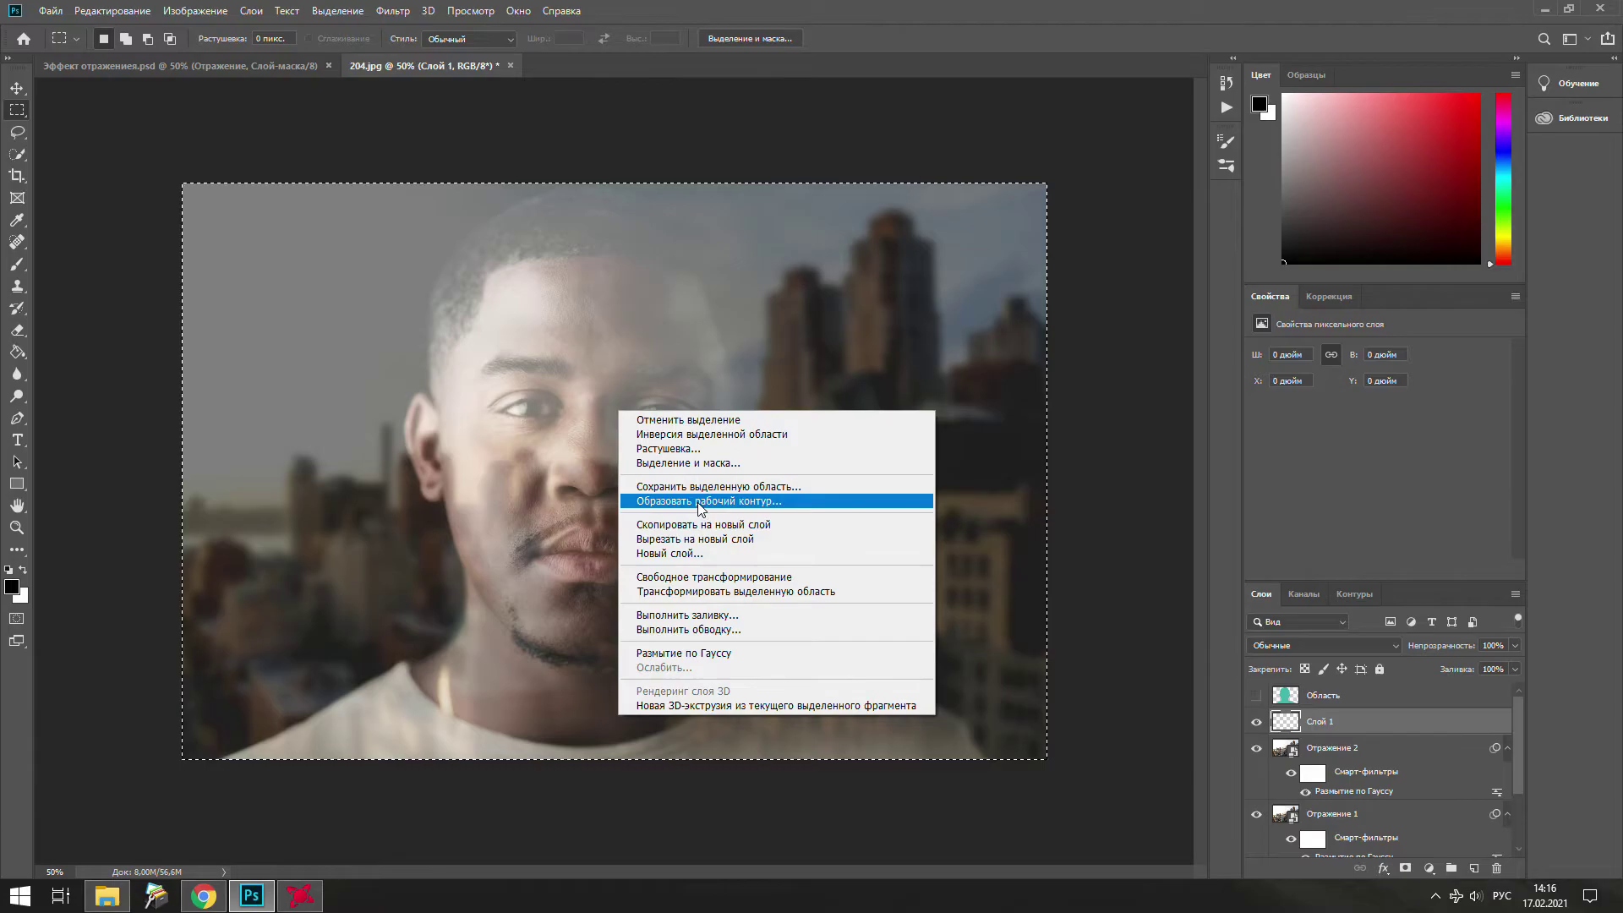
click(698, 503)
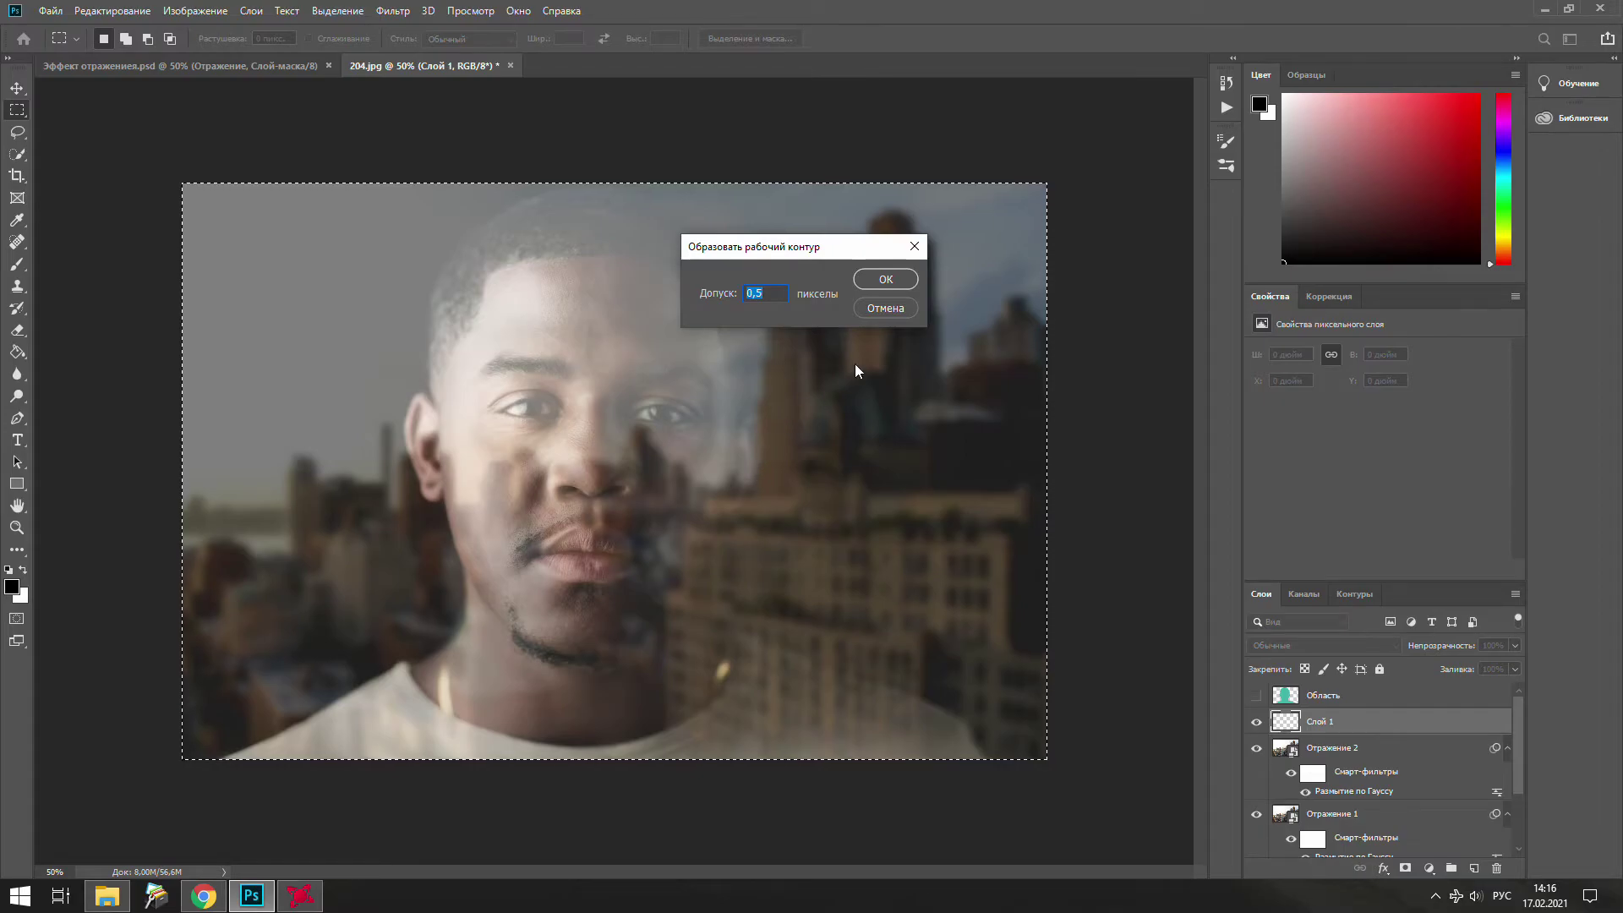
- Make the work path, then load a white dirtglass1 brush at 5000 px
click(891, 280)
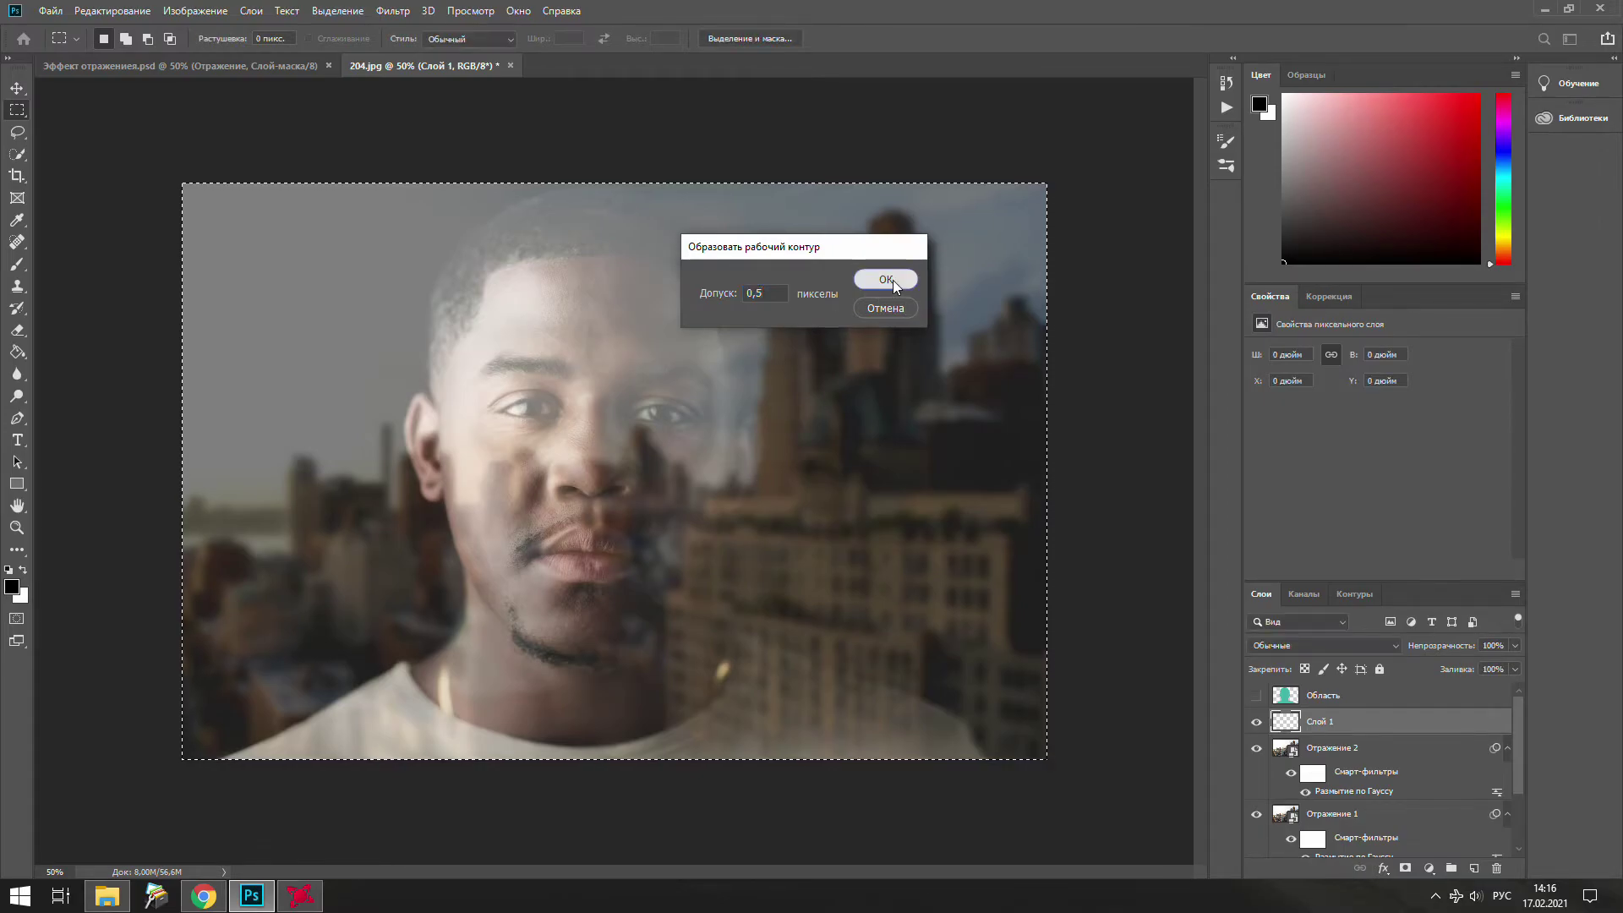
click(19, 265)
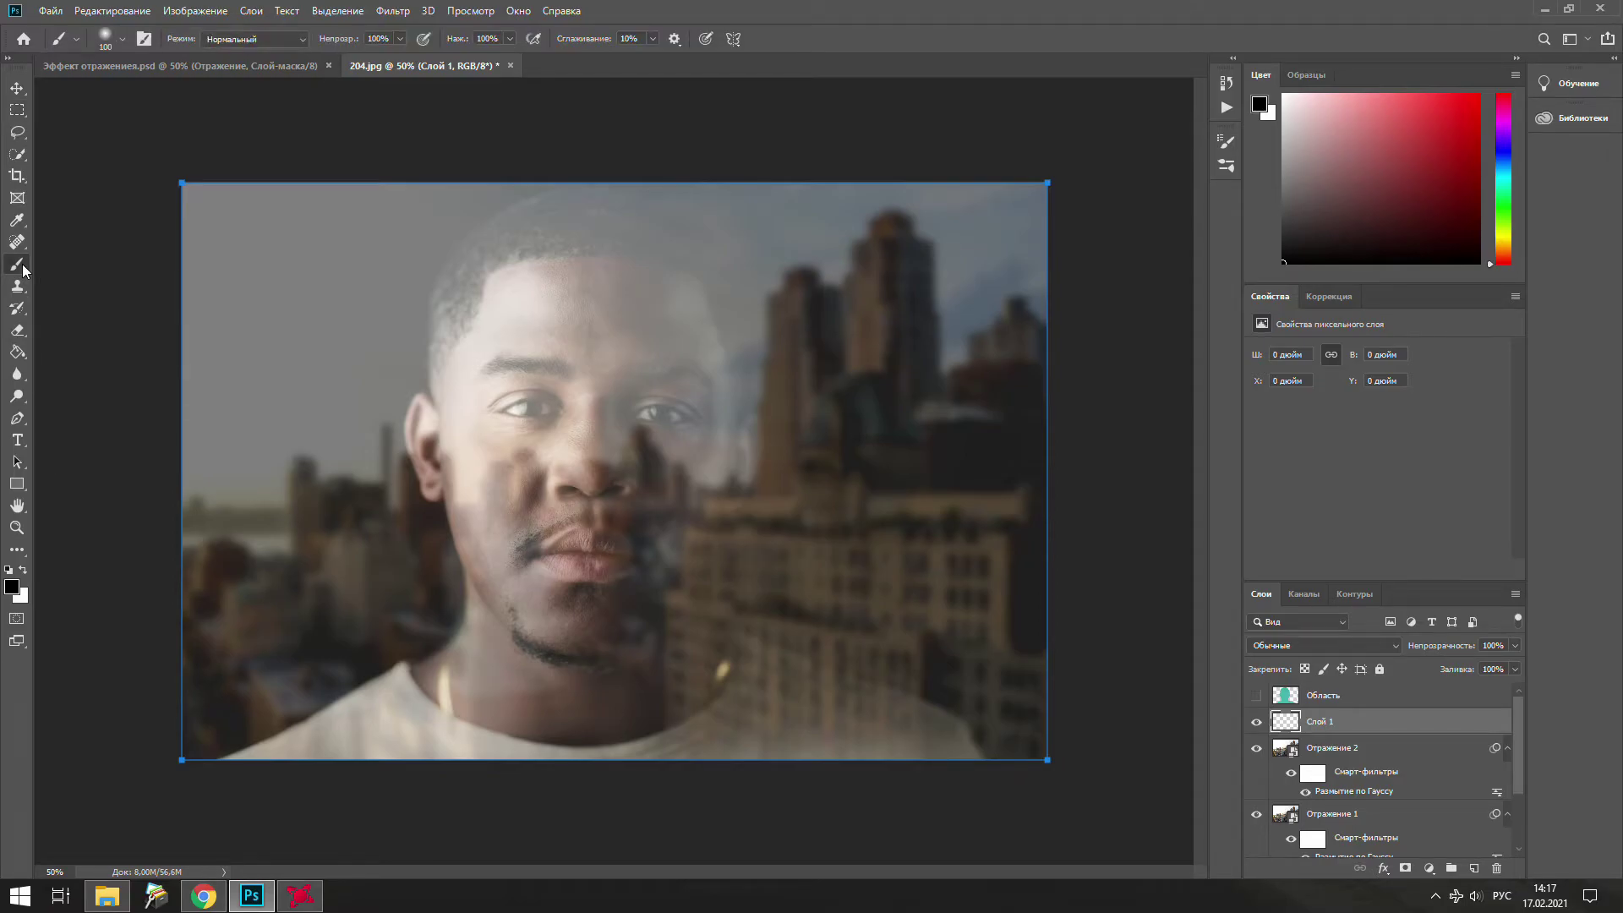
click(1227, 168)
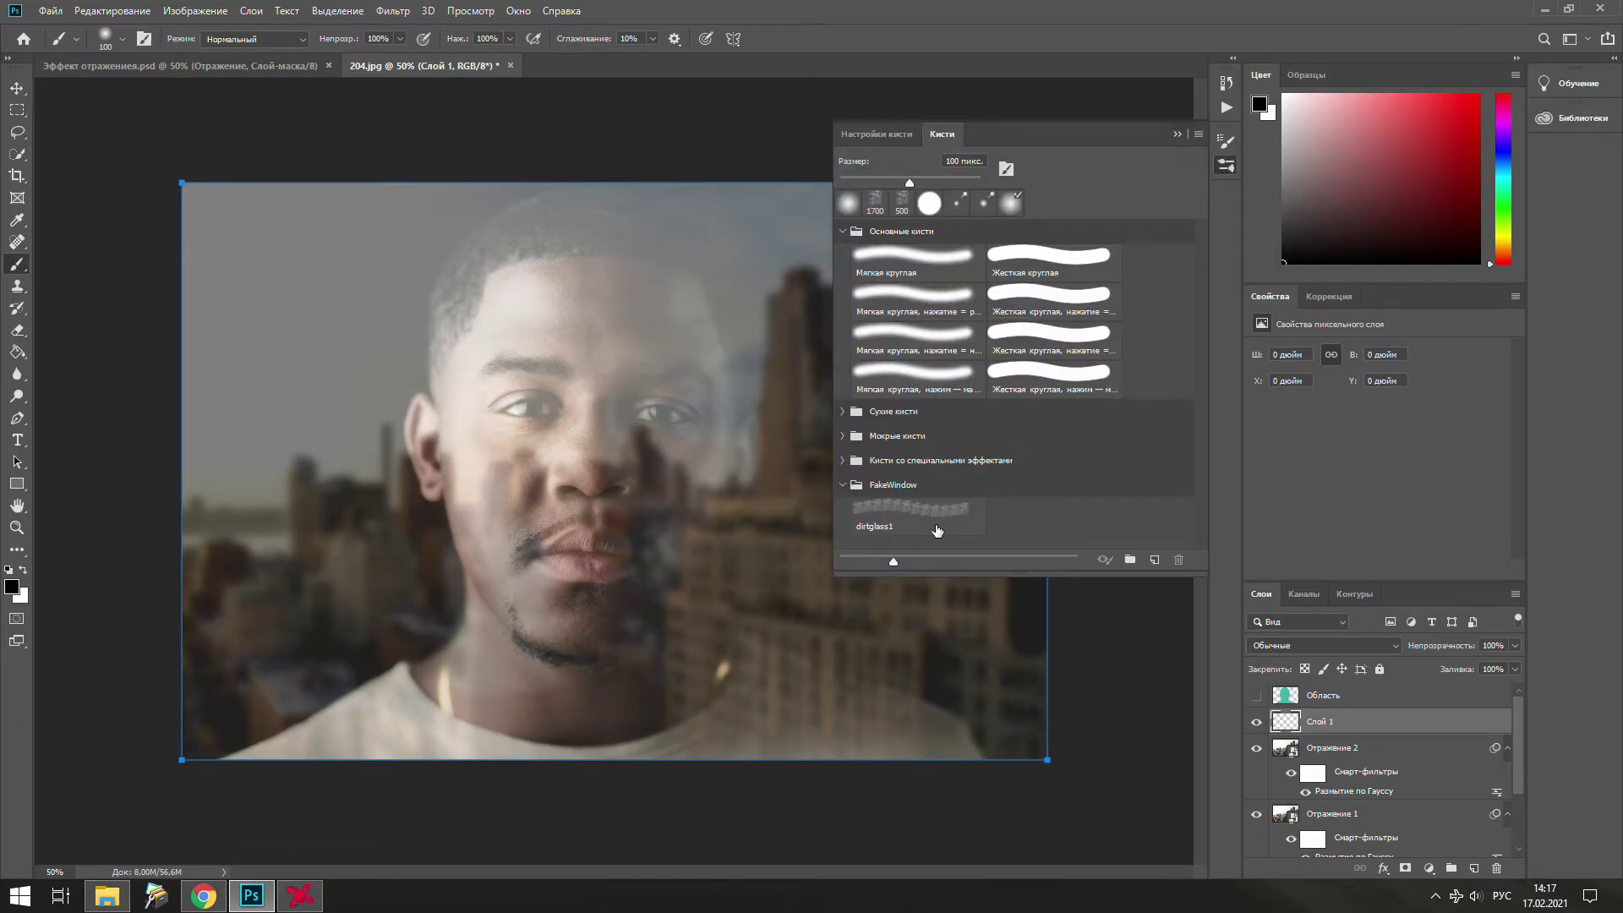
click(933, 523)
click(1177, 134)
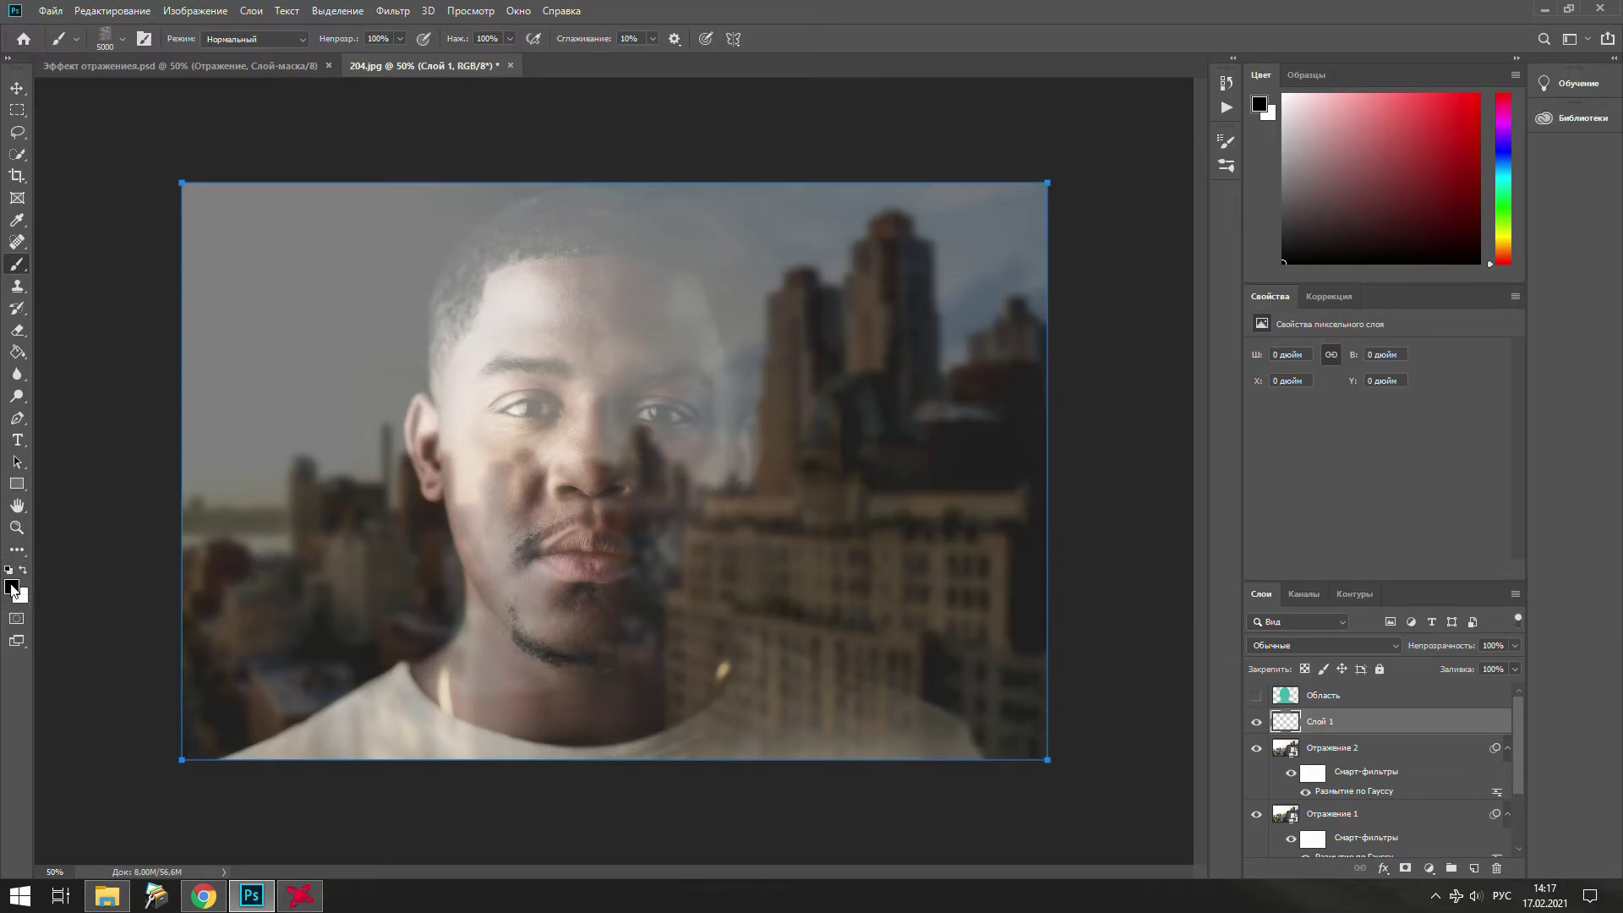
click(22, 572)
click(19, 422)
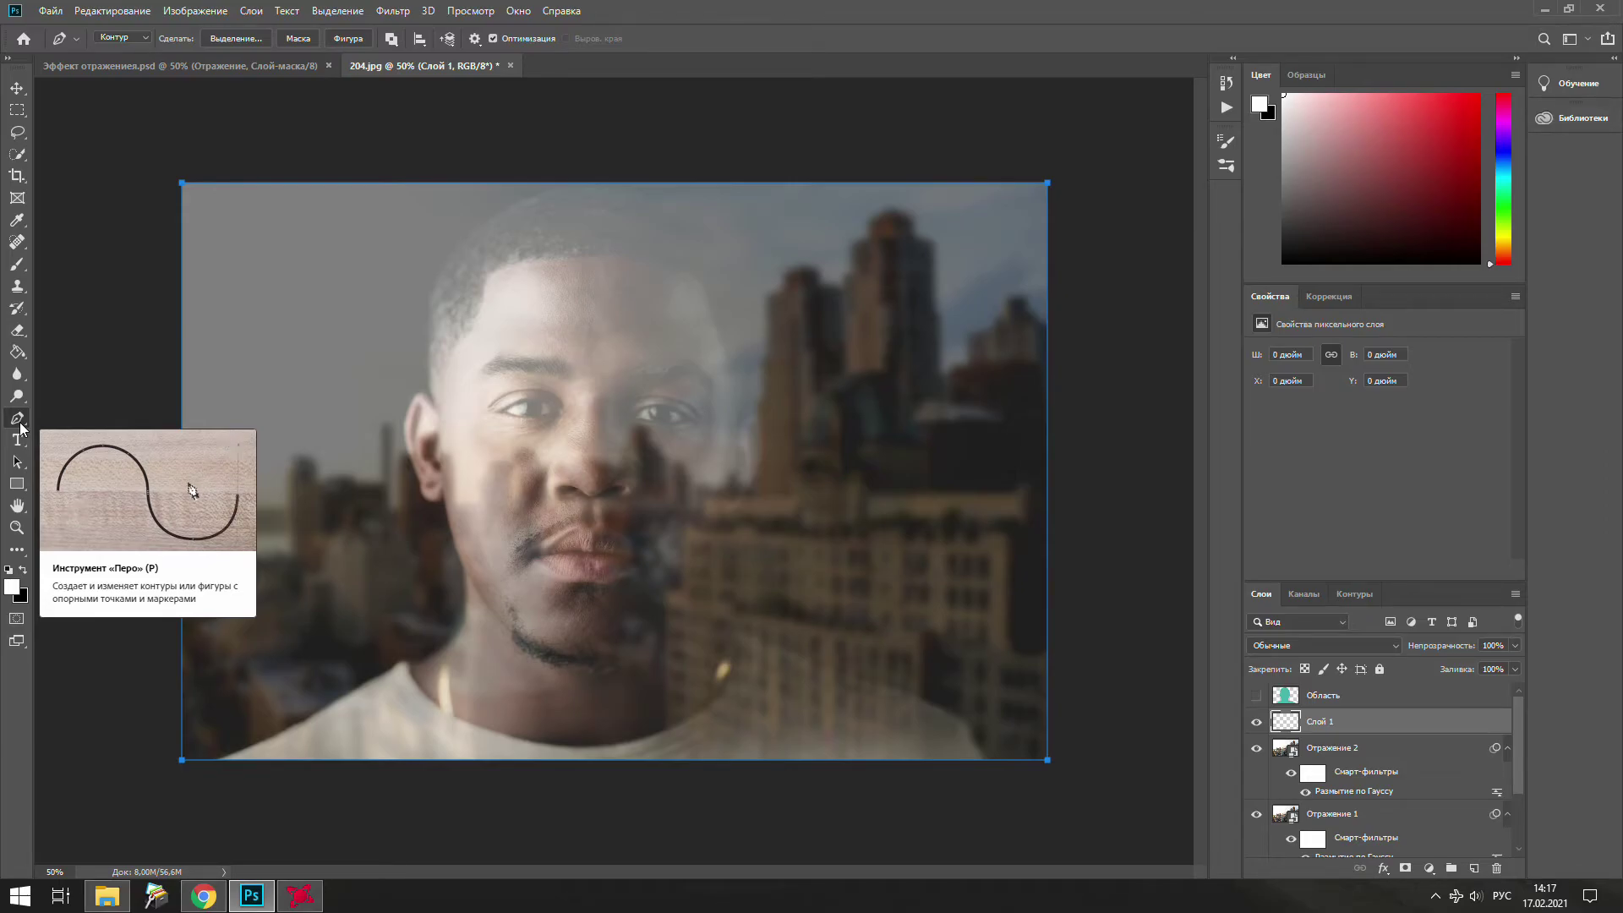
right_click(539, 414)
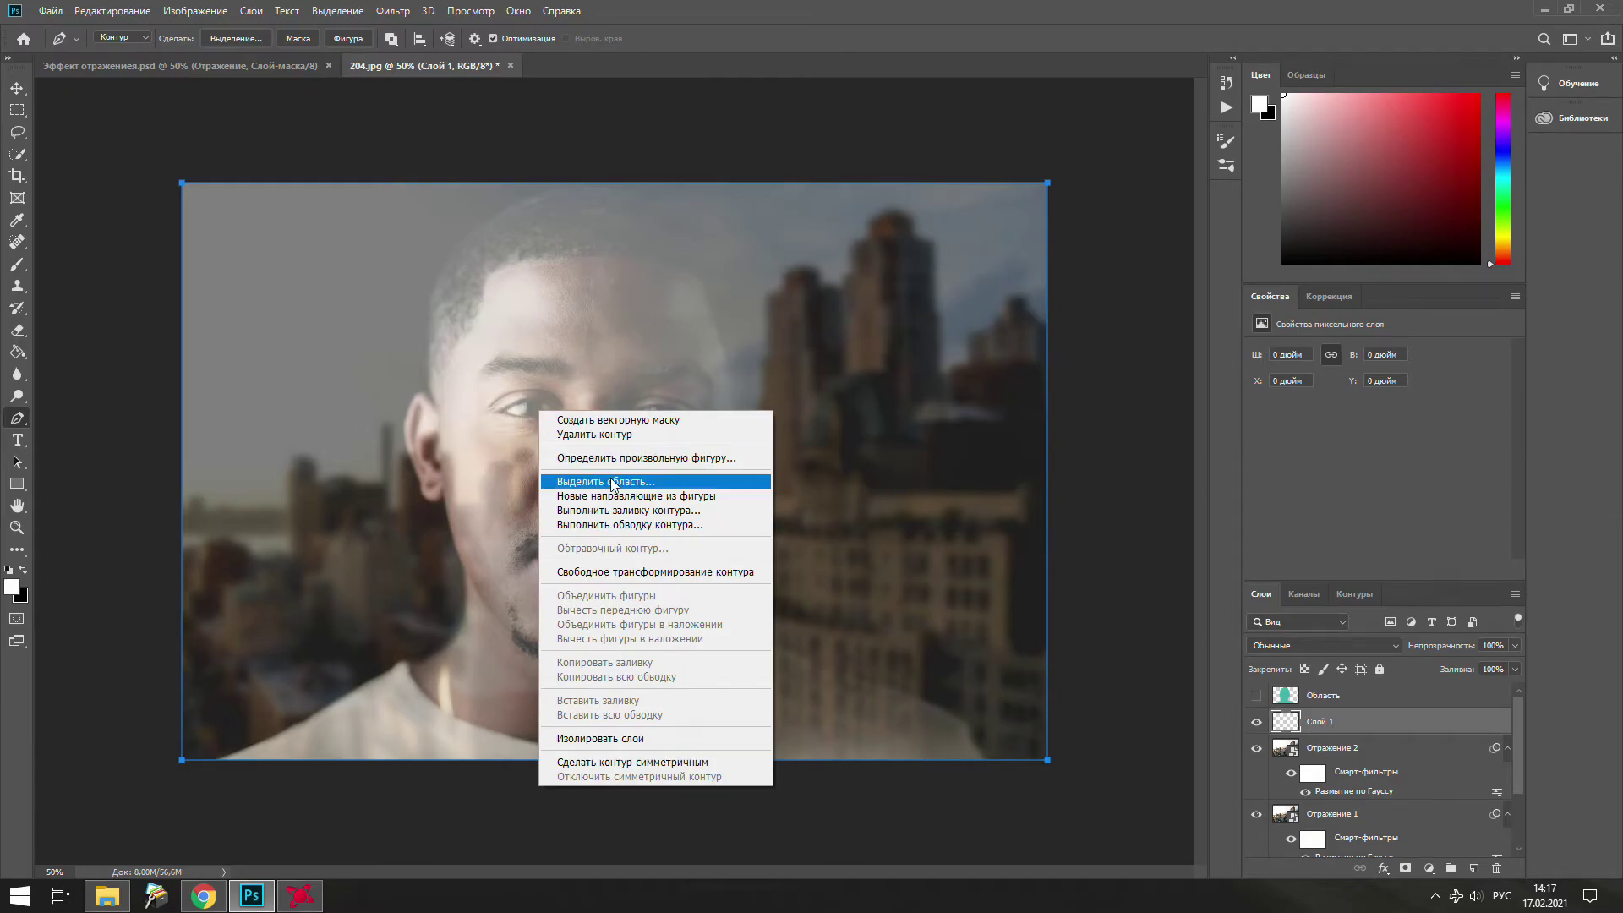
click(635, 524)
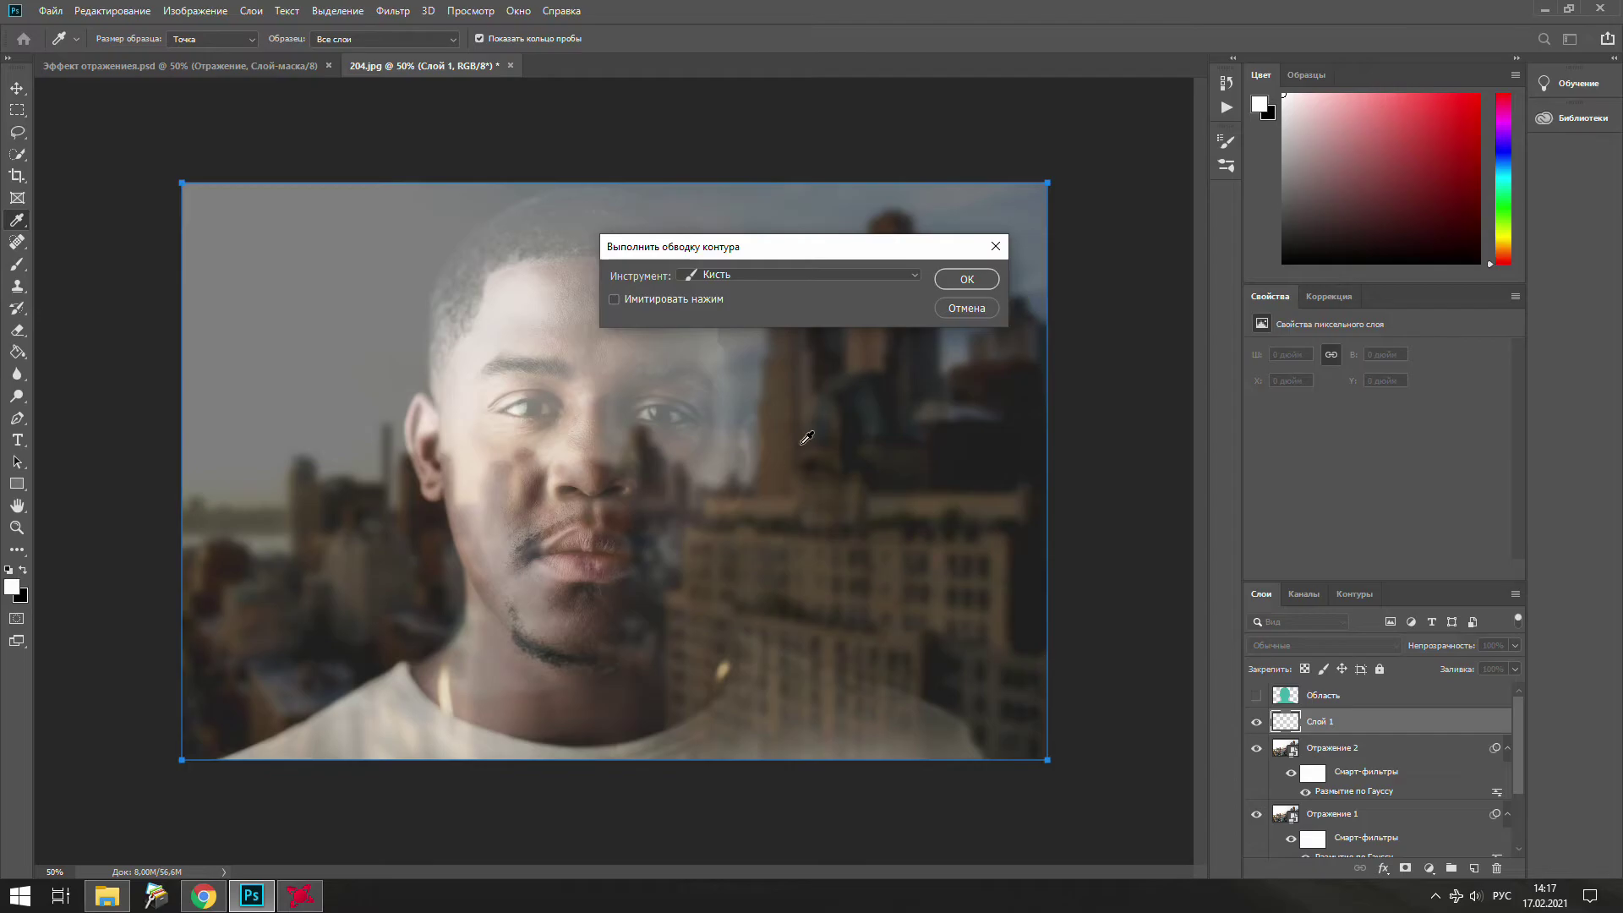
click(743, 274)
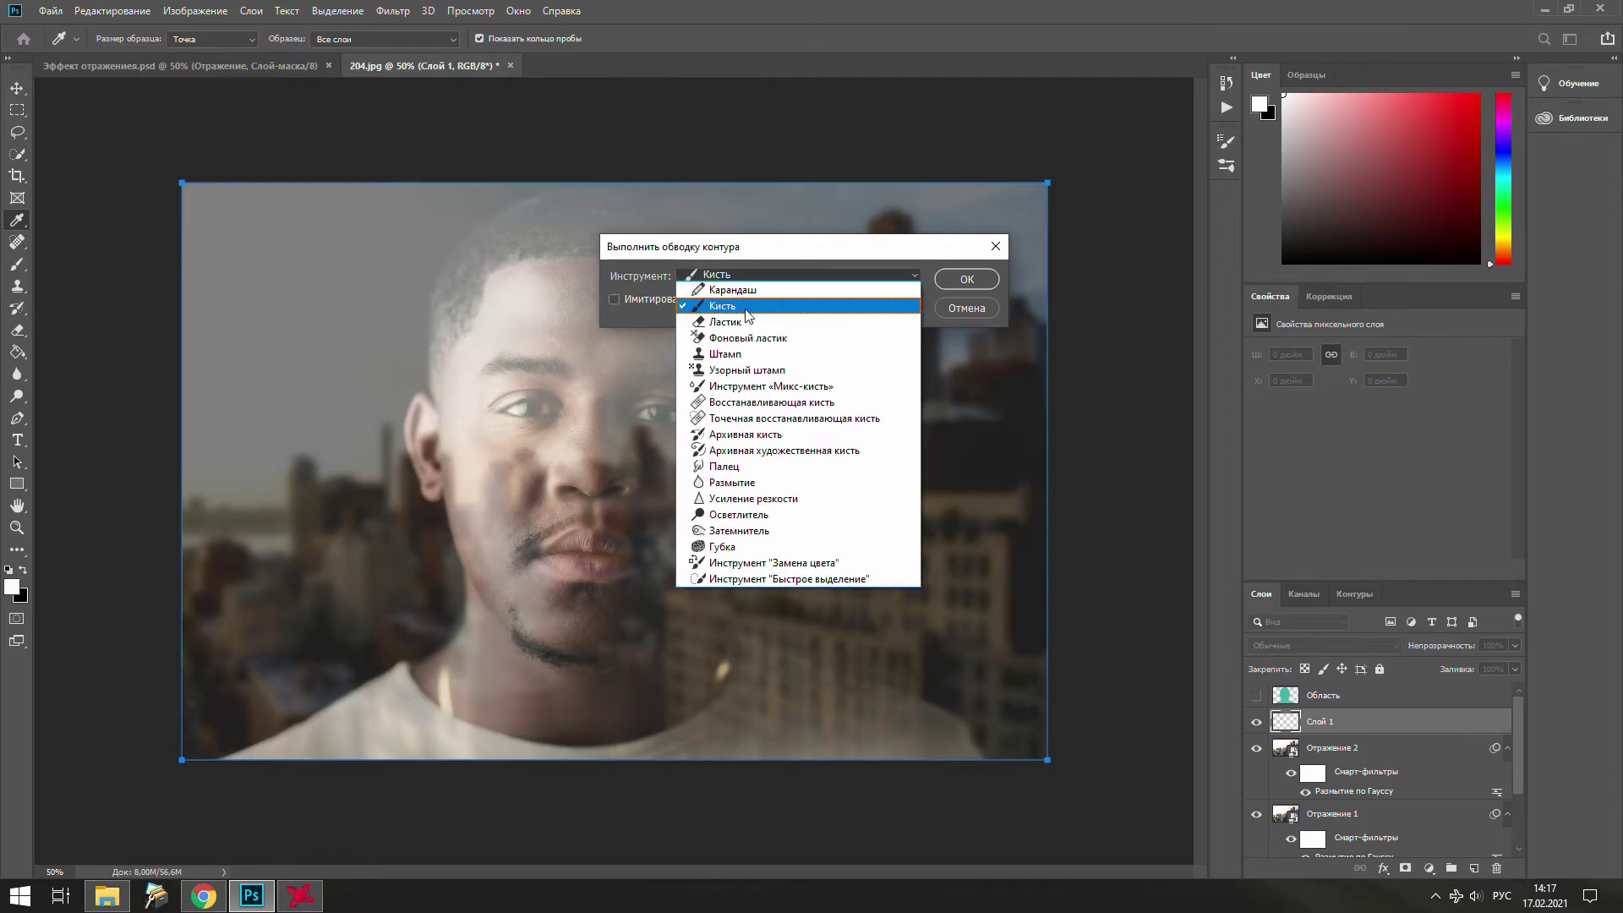
click(726, 308)
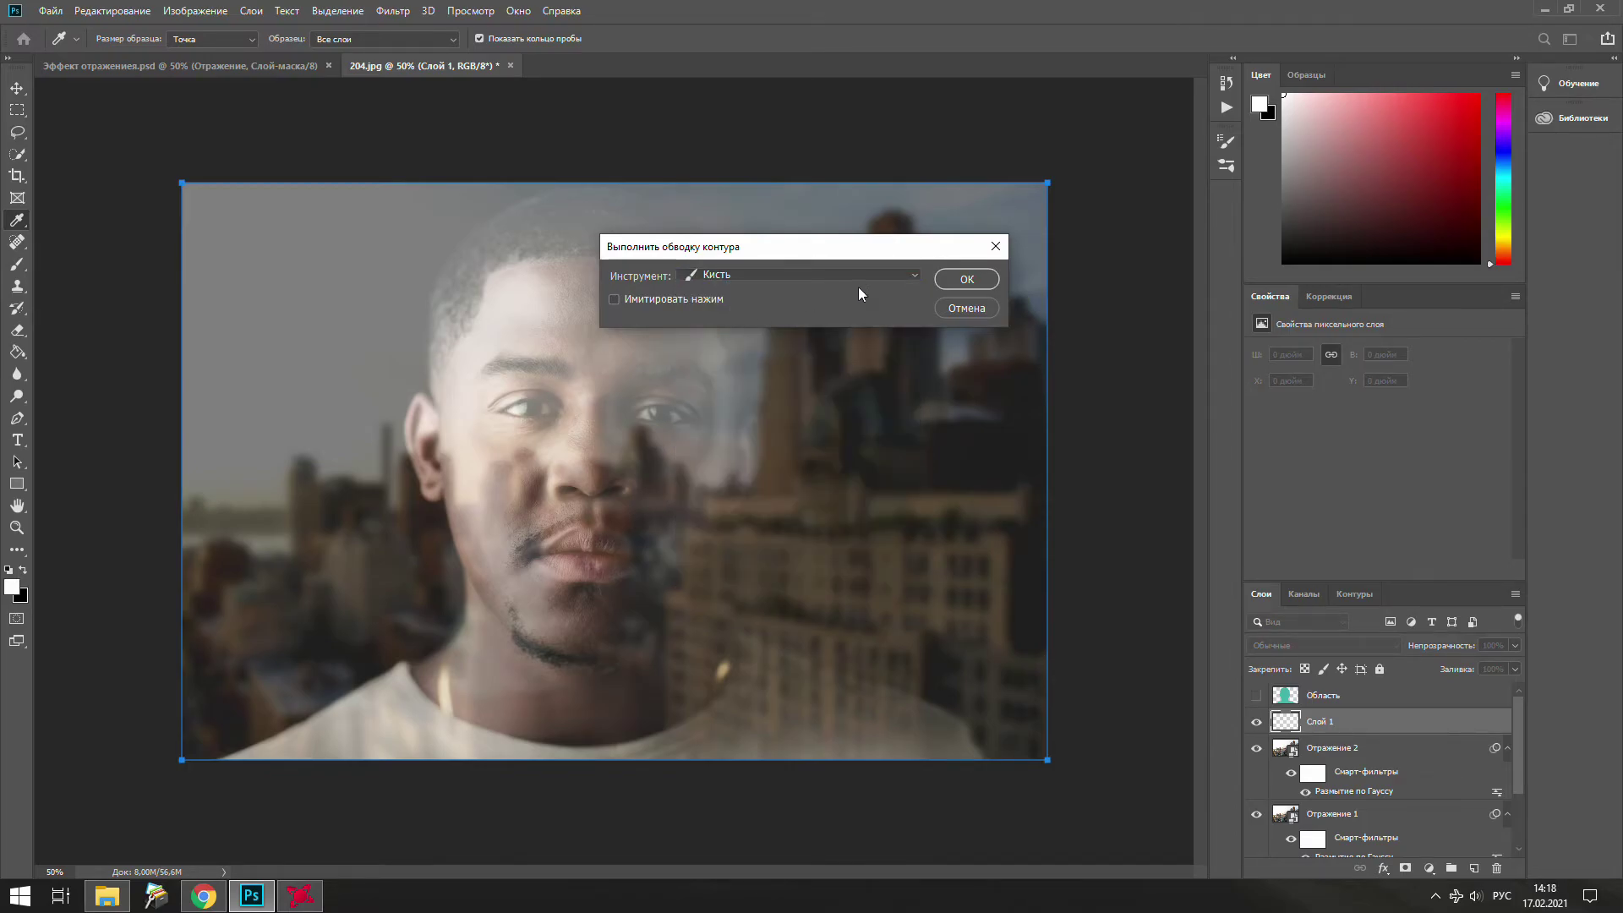
click(952, 279)
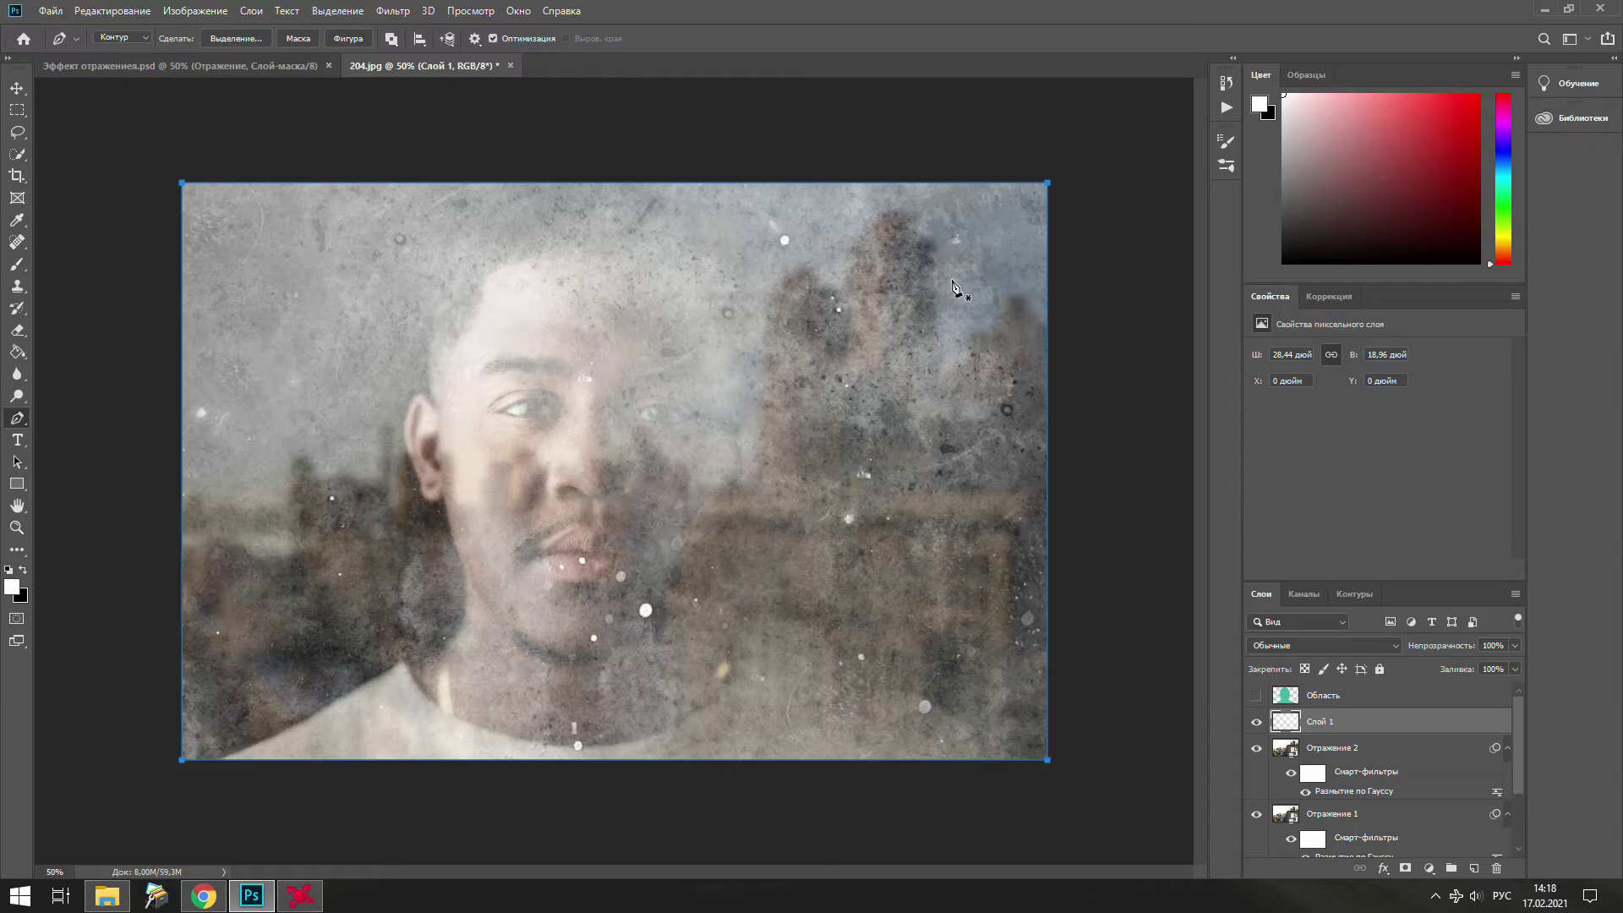
- Rename the dirt texture layer Слой 1 to Грязь
double_click(1319, 723)
text(Гря)
text(зь)
key(Return)
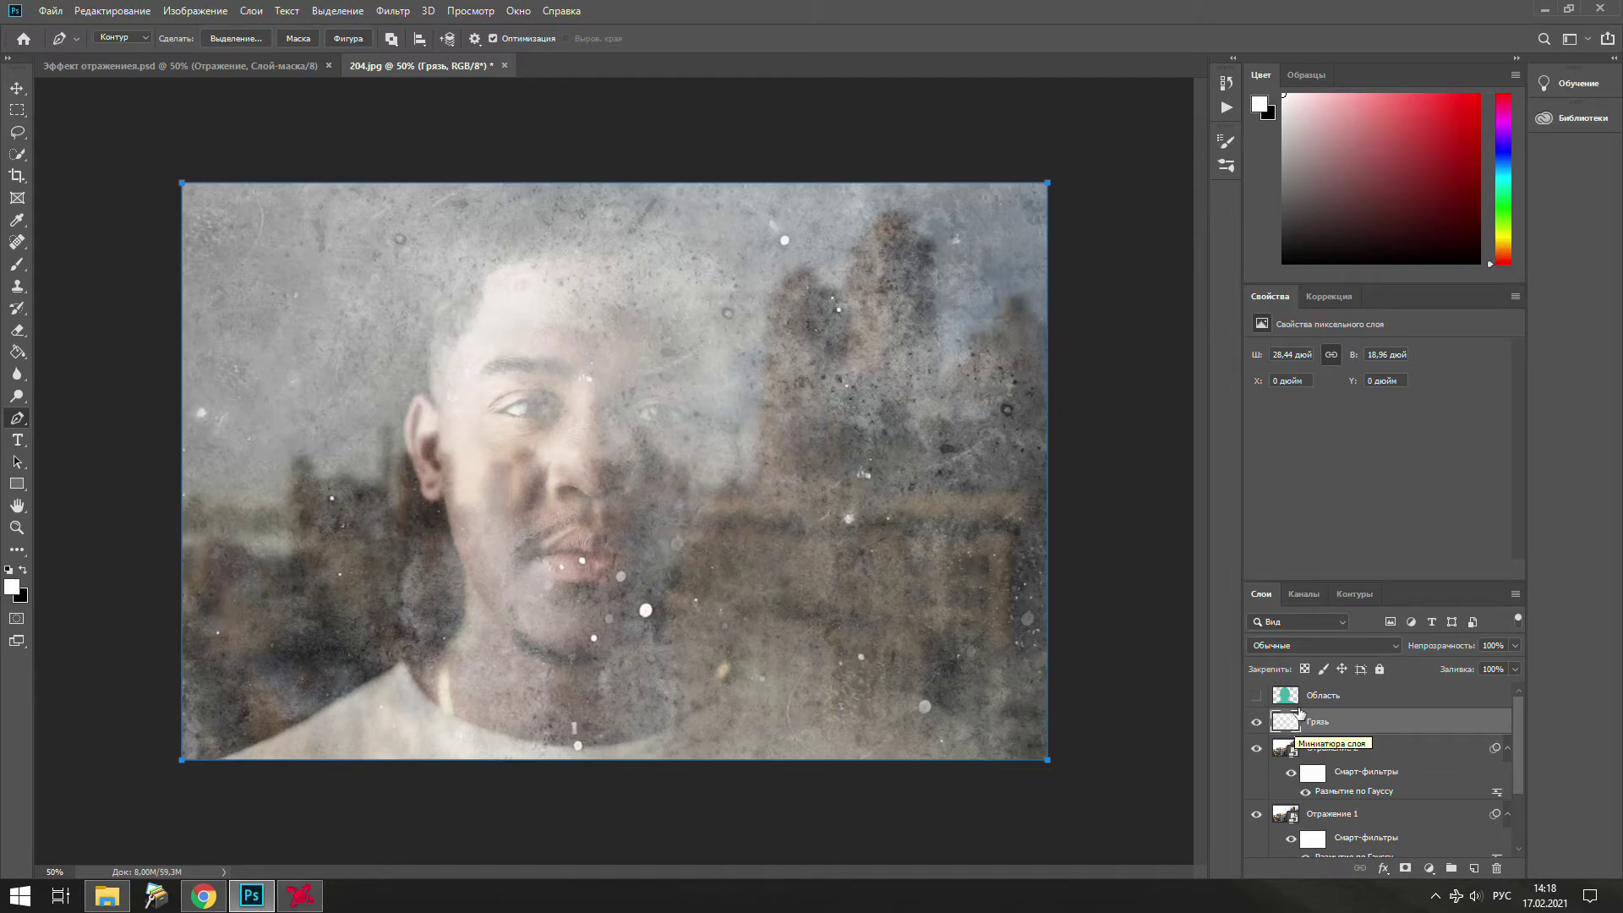
- Set Грязь to Soft Light (Мягкий свет) blend mode at 50% opacity
click(1312, 651)
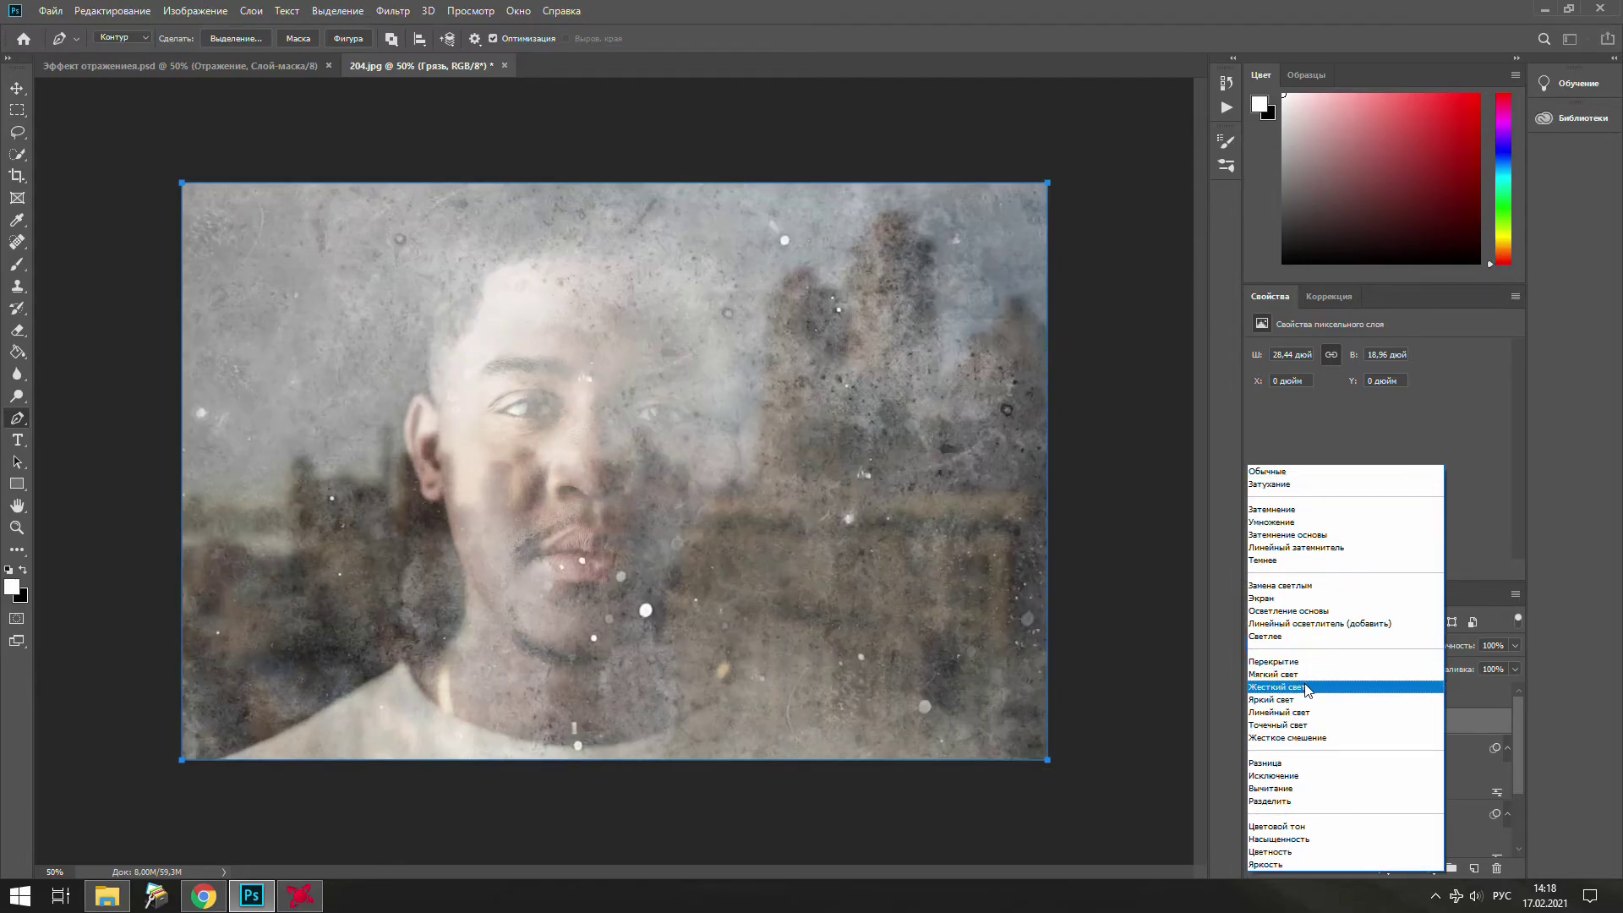
key(Up)
key(Return)
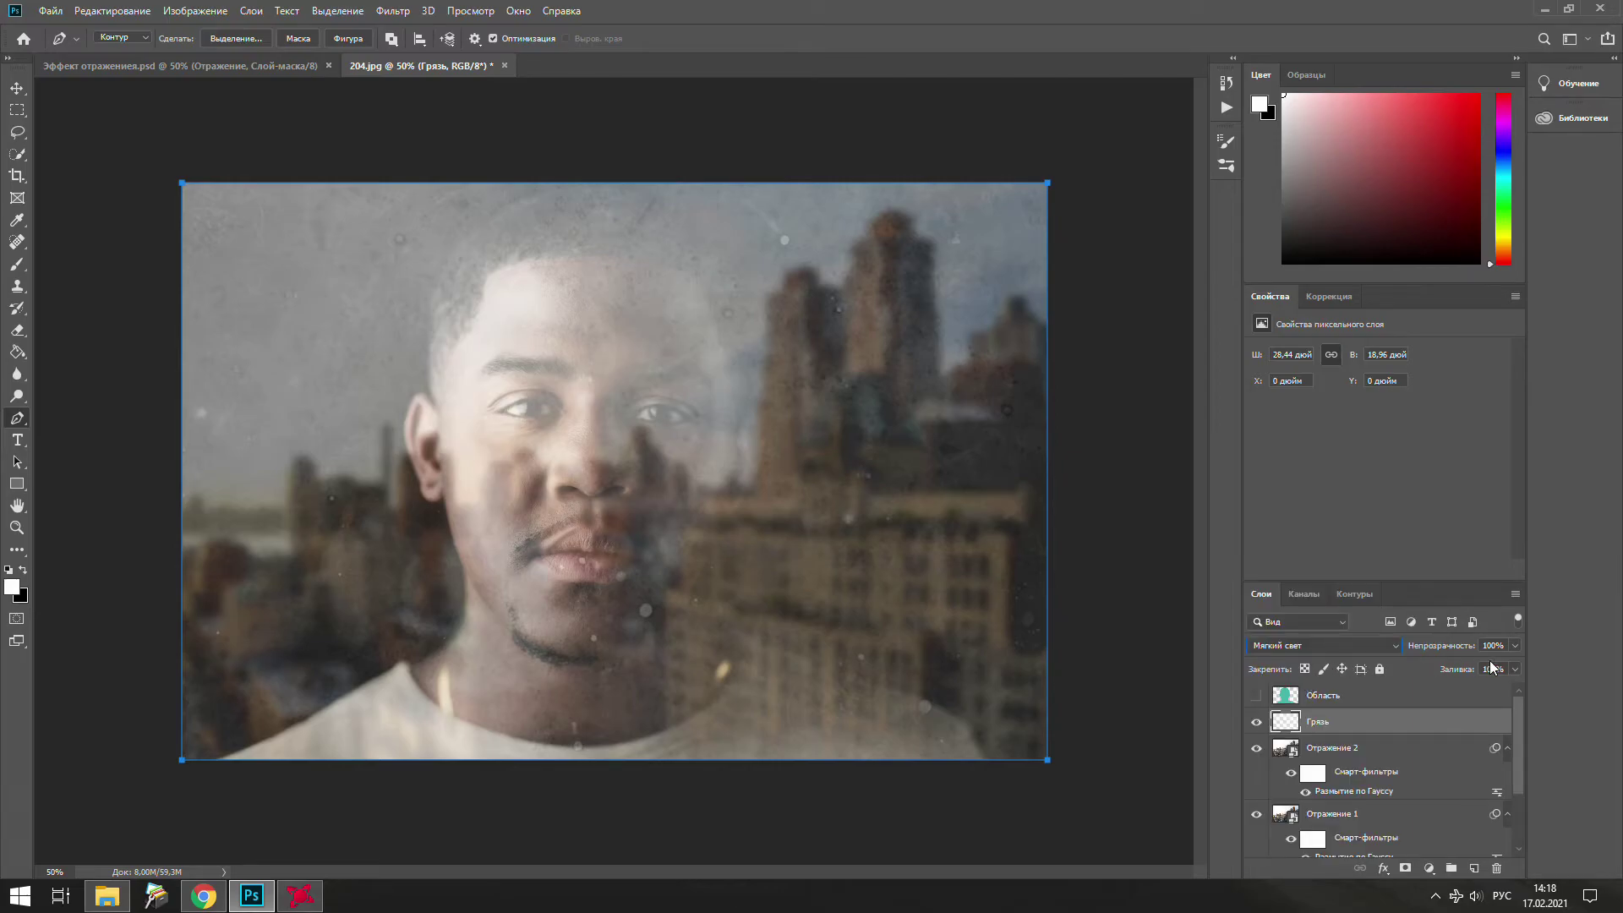
click(1517, 648)
drag(1491, 667, 1480, 667)
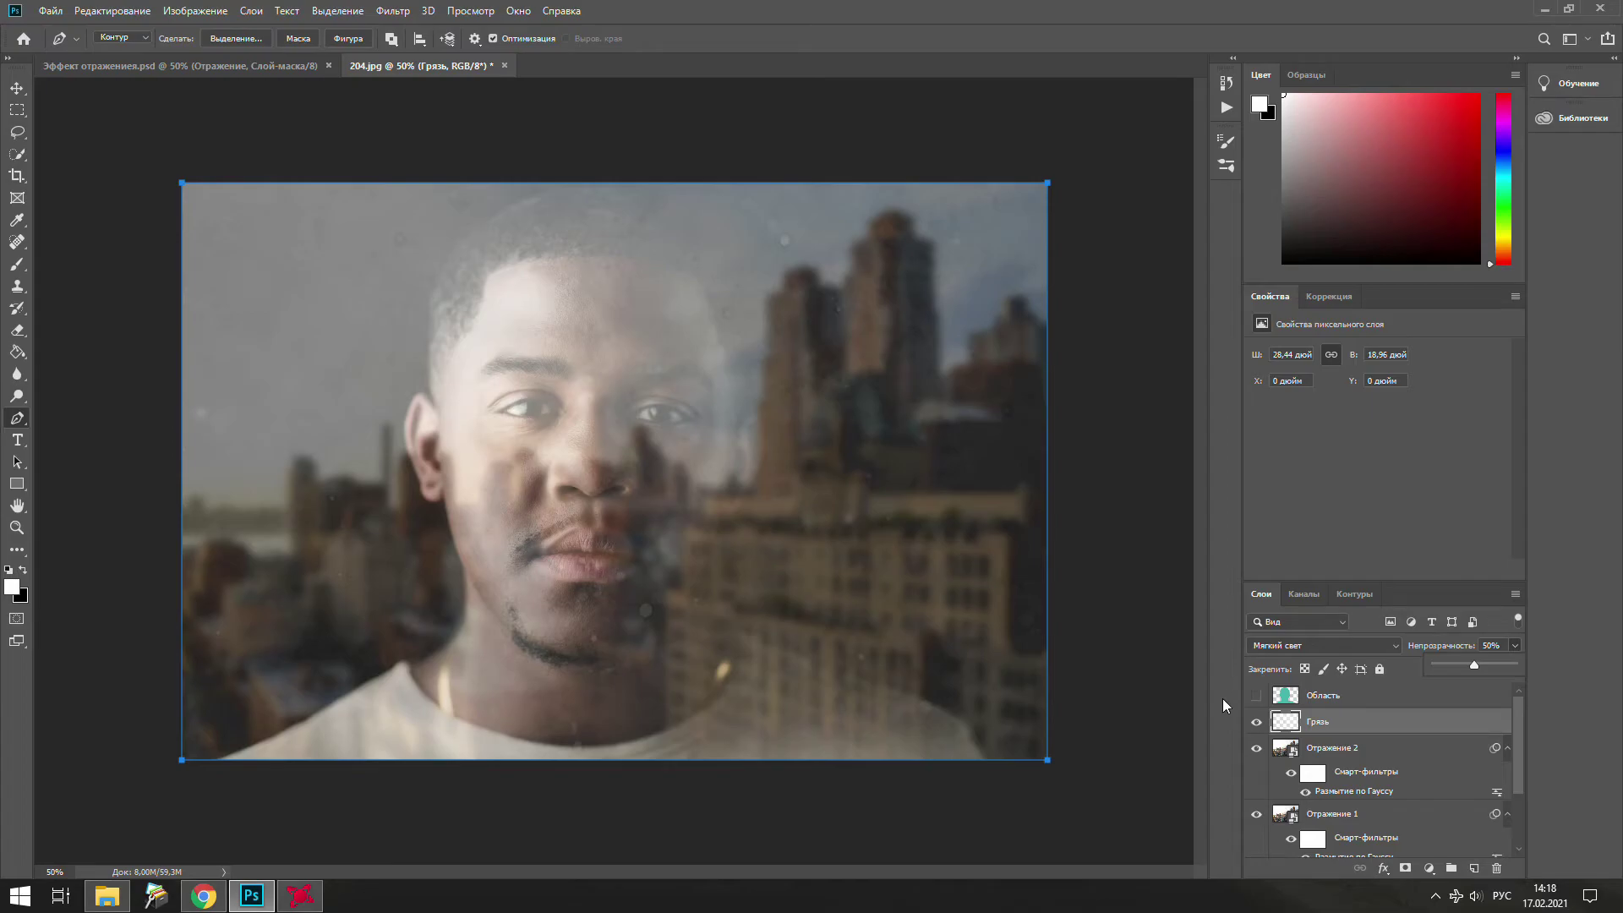
- Group Отражение 1 and Отражение 2 into a group named Отражение
click(1371, 753)
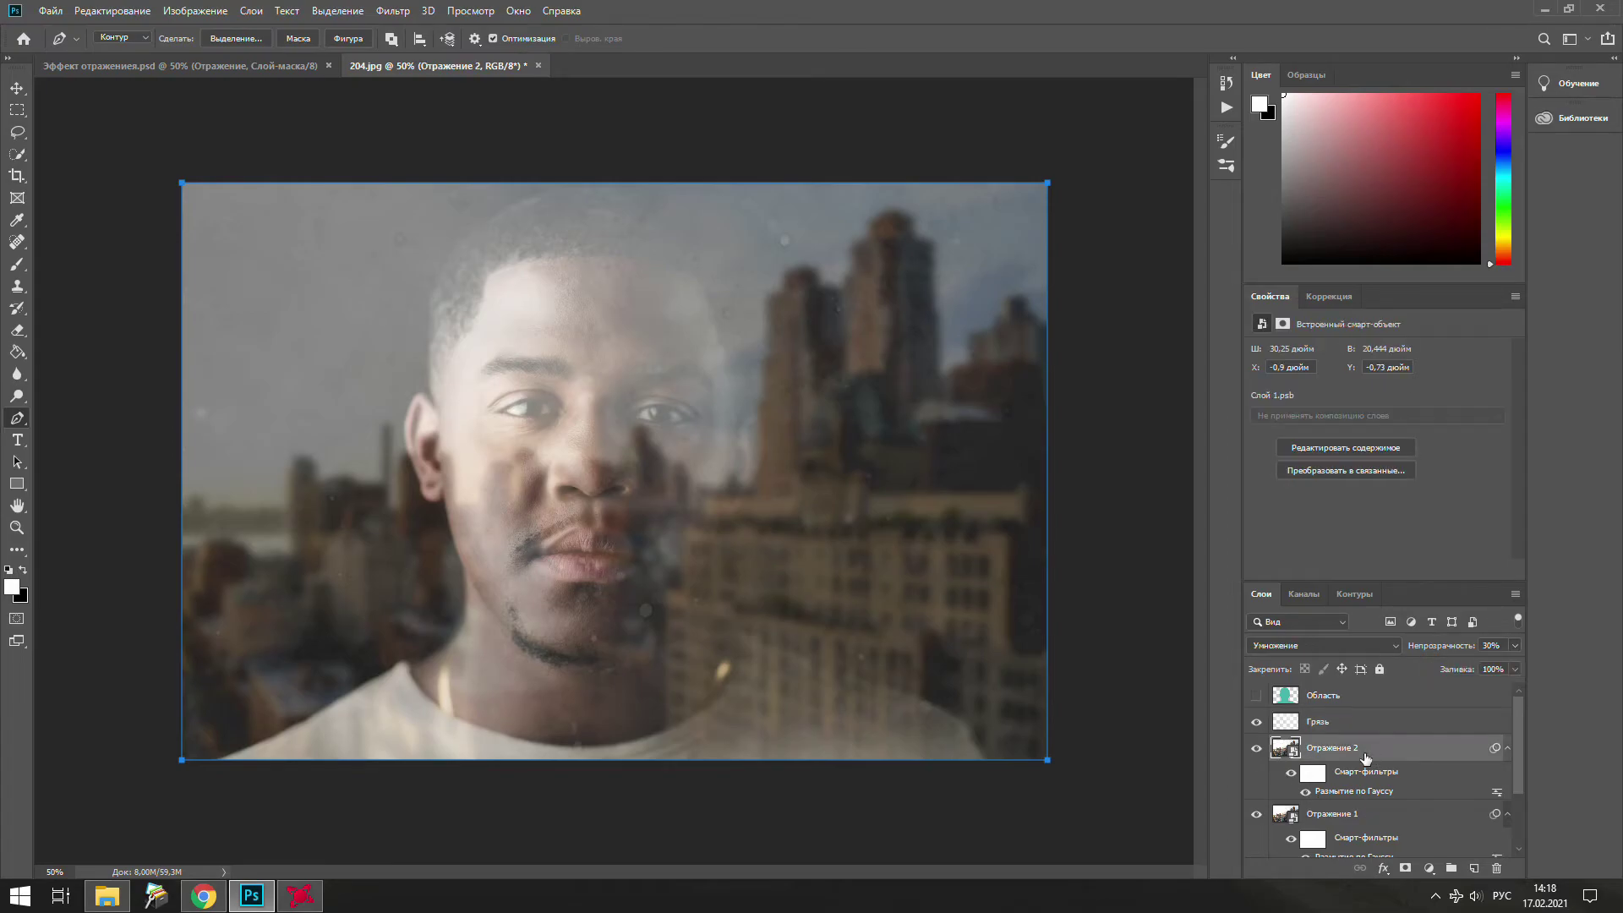
shift+click(1359, 824)
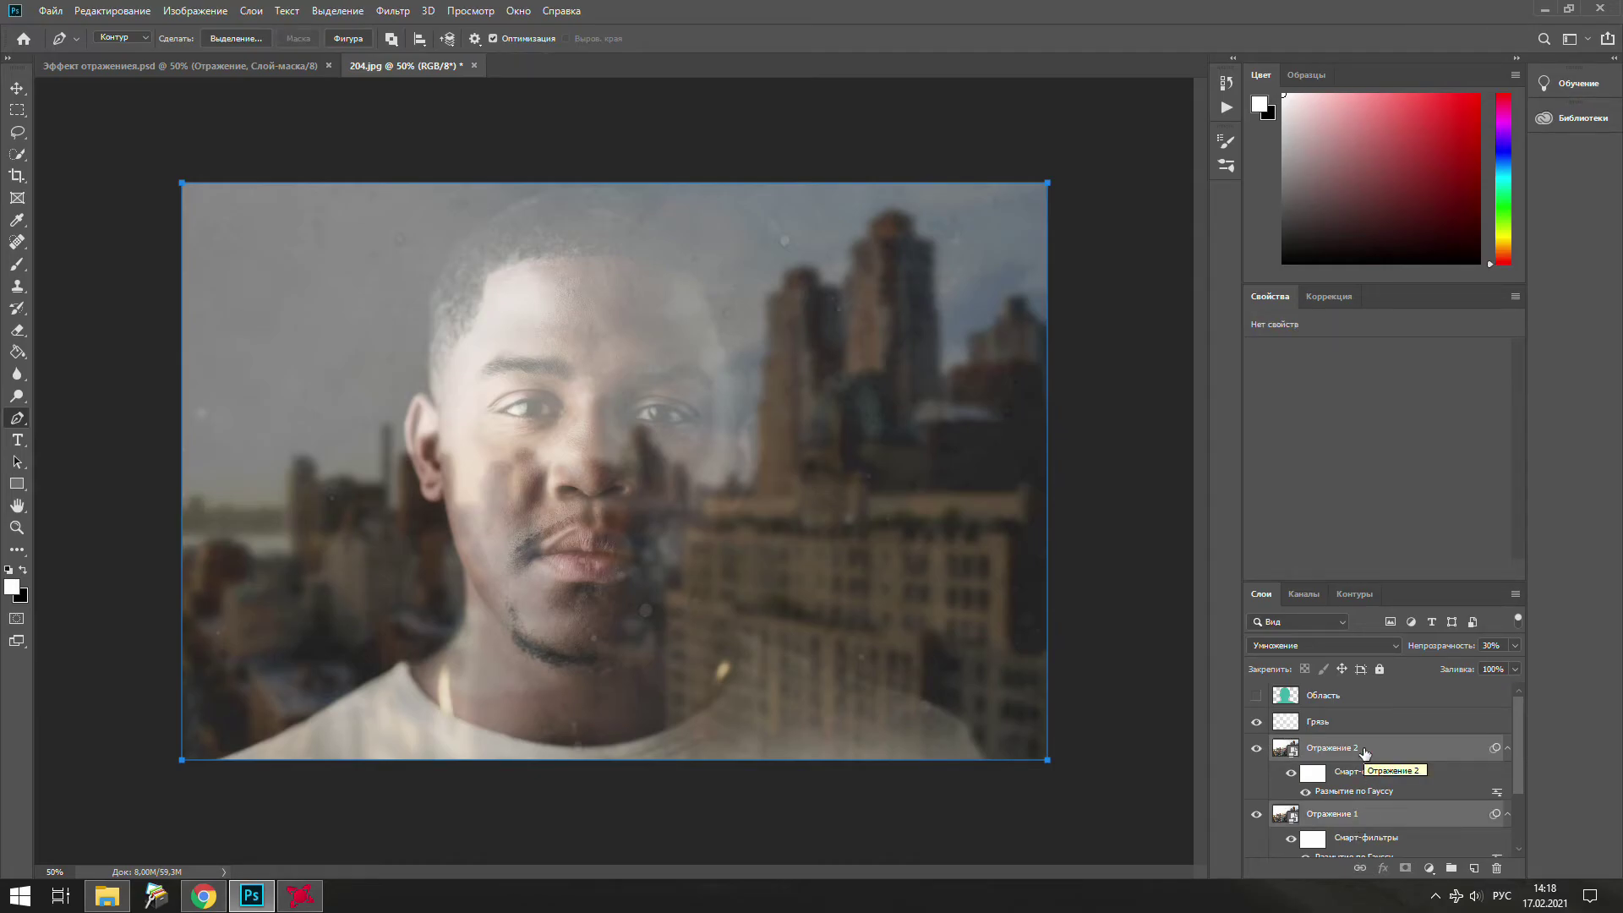
click(1451, 868)
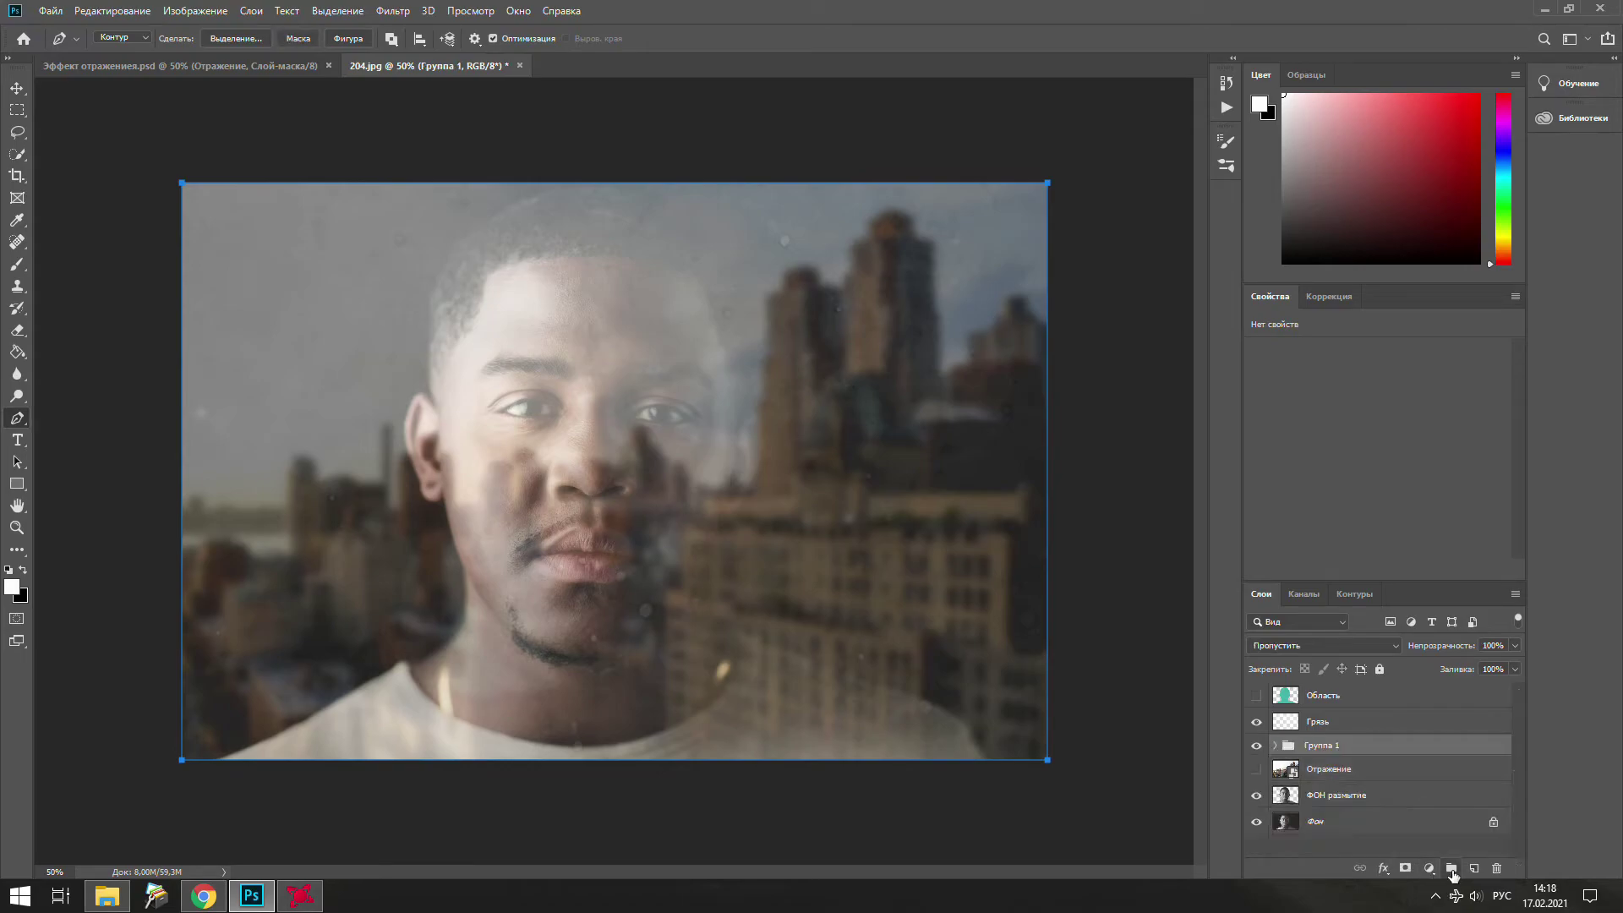
double_click(1333, 747)
text(Отраж)
text(ение)
key(Return)
- Hide the Грязь layer and delete the leftover work path
click(1258, 722)
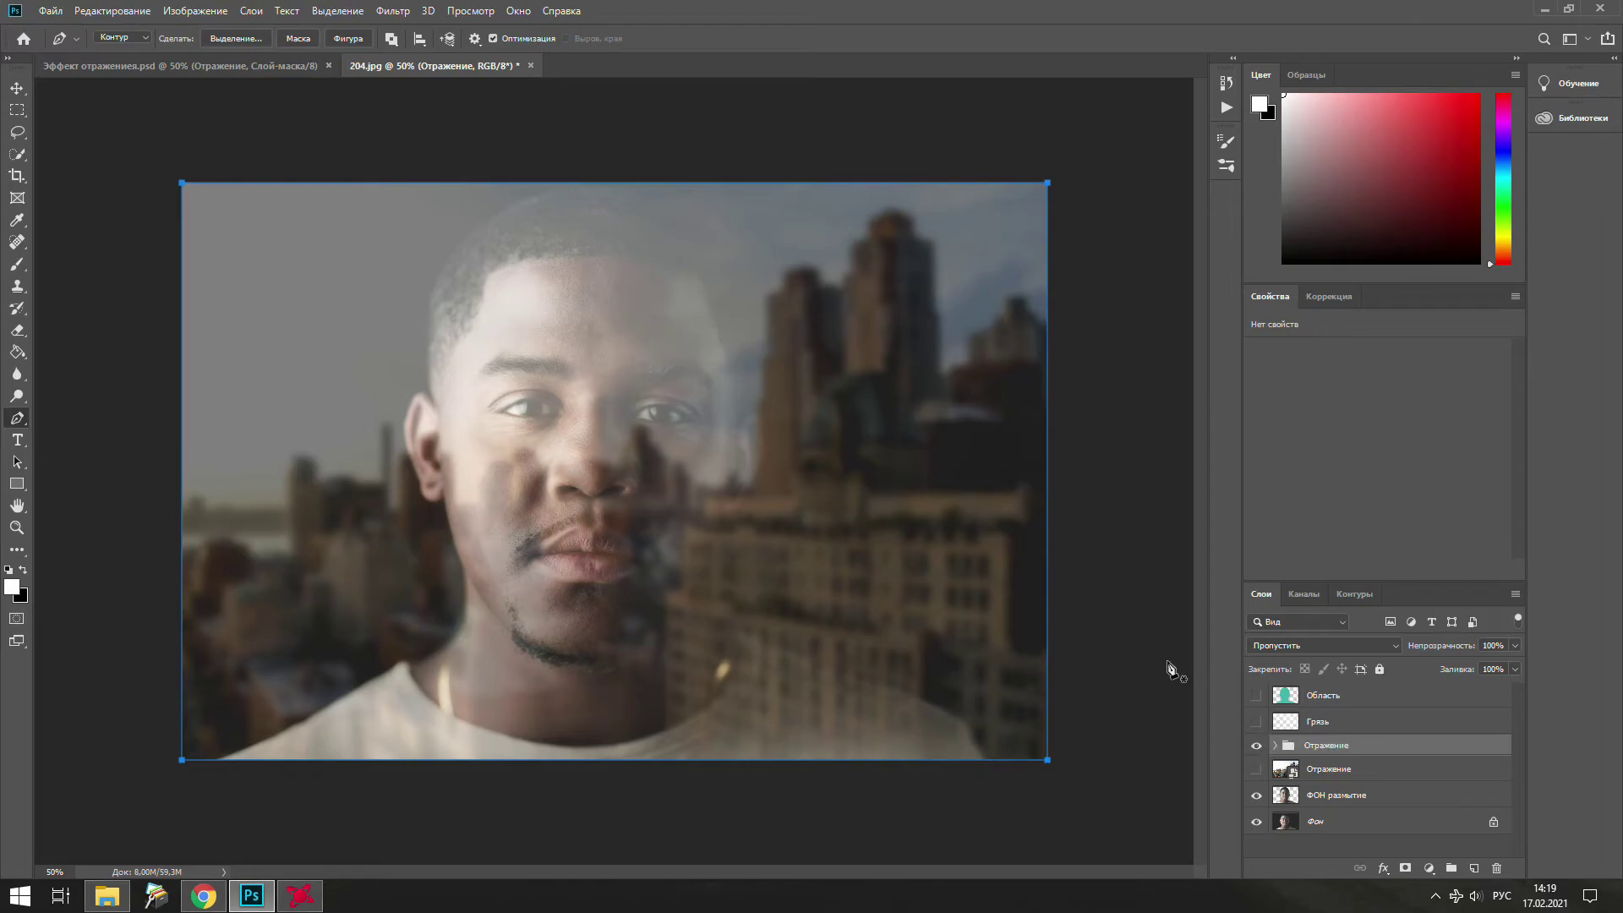
click(1373, 725)
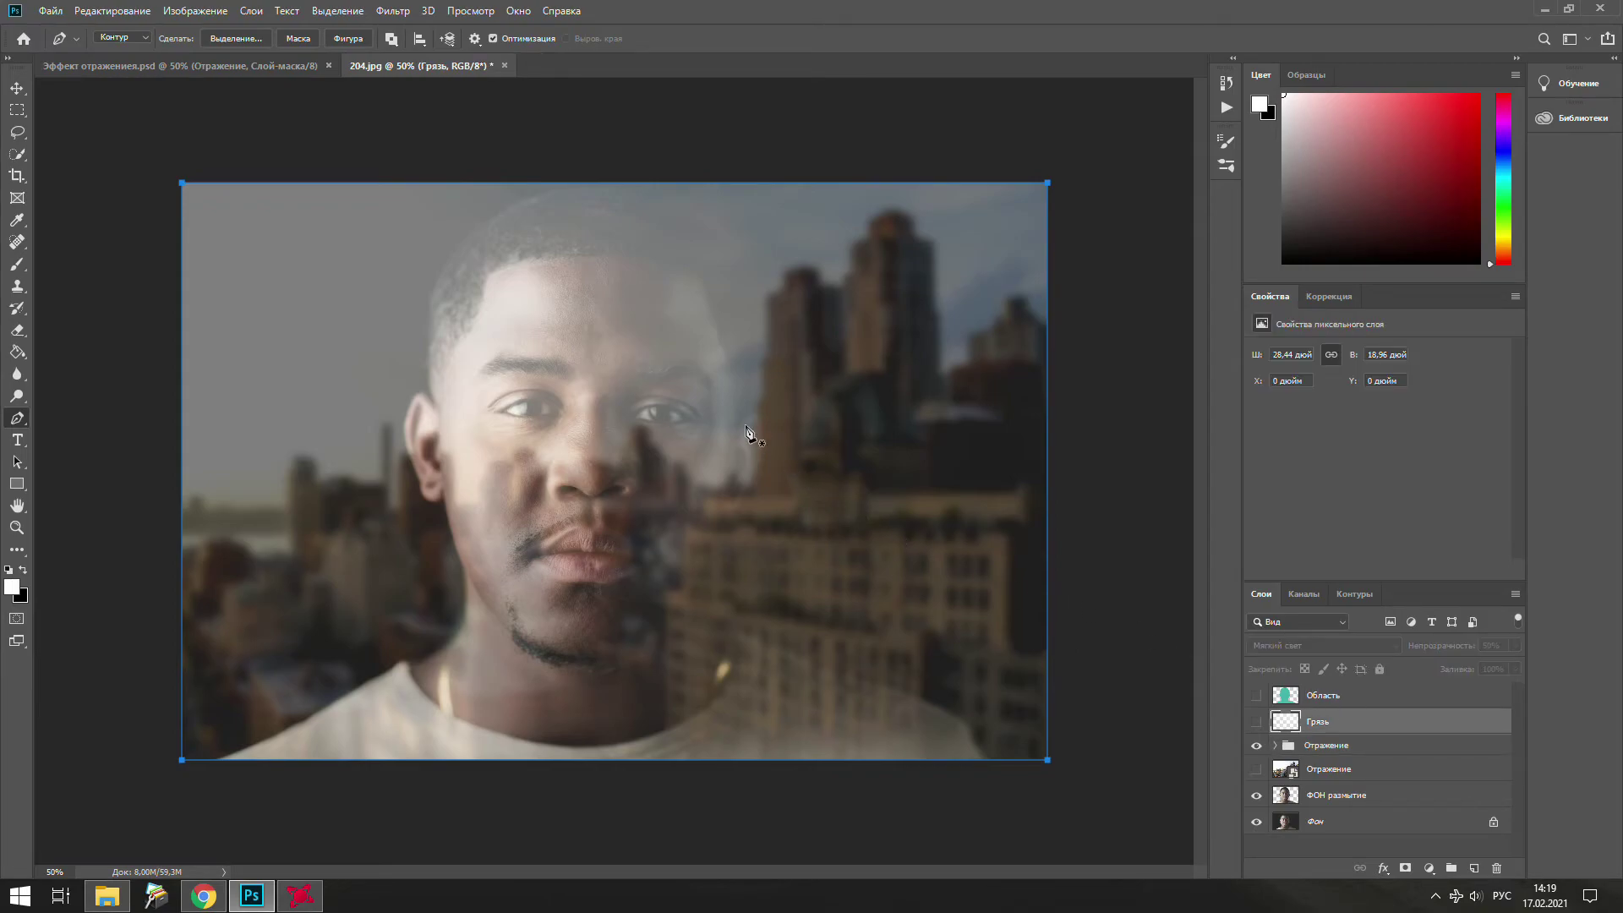
right_click(535, 350)
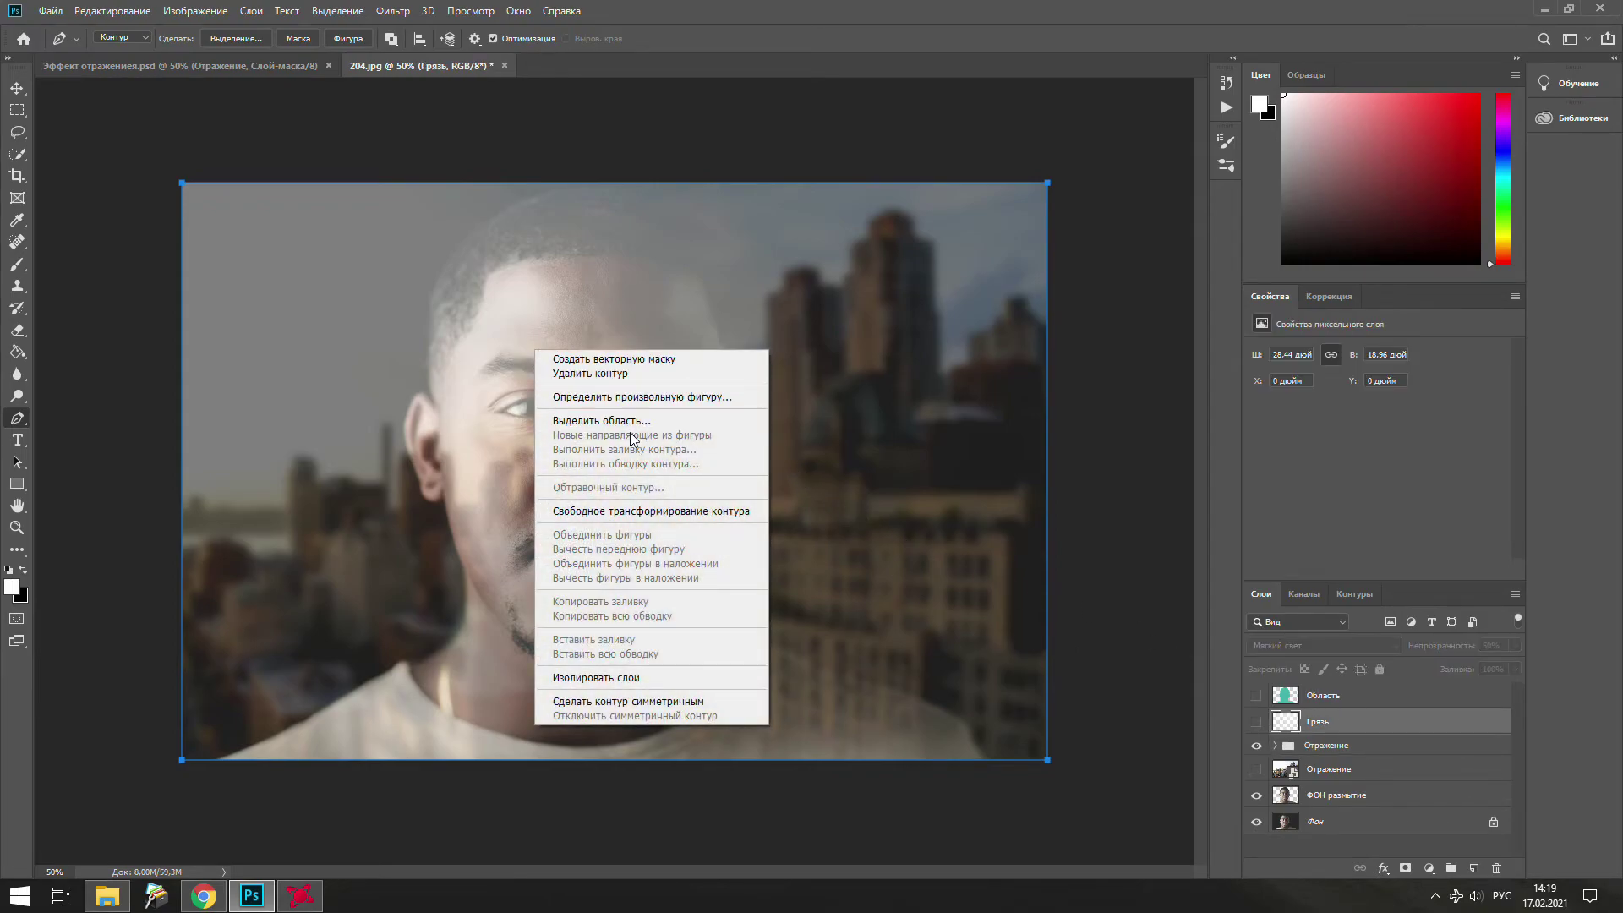
click(604, 373)
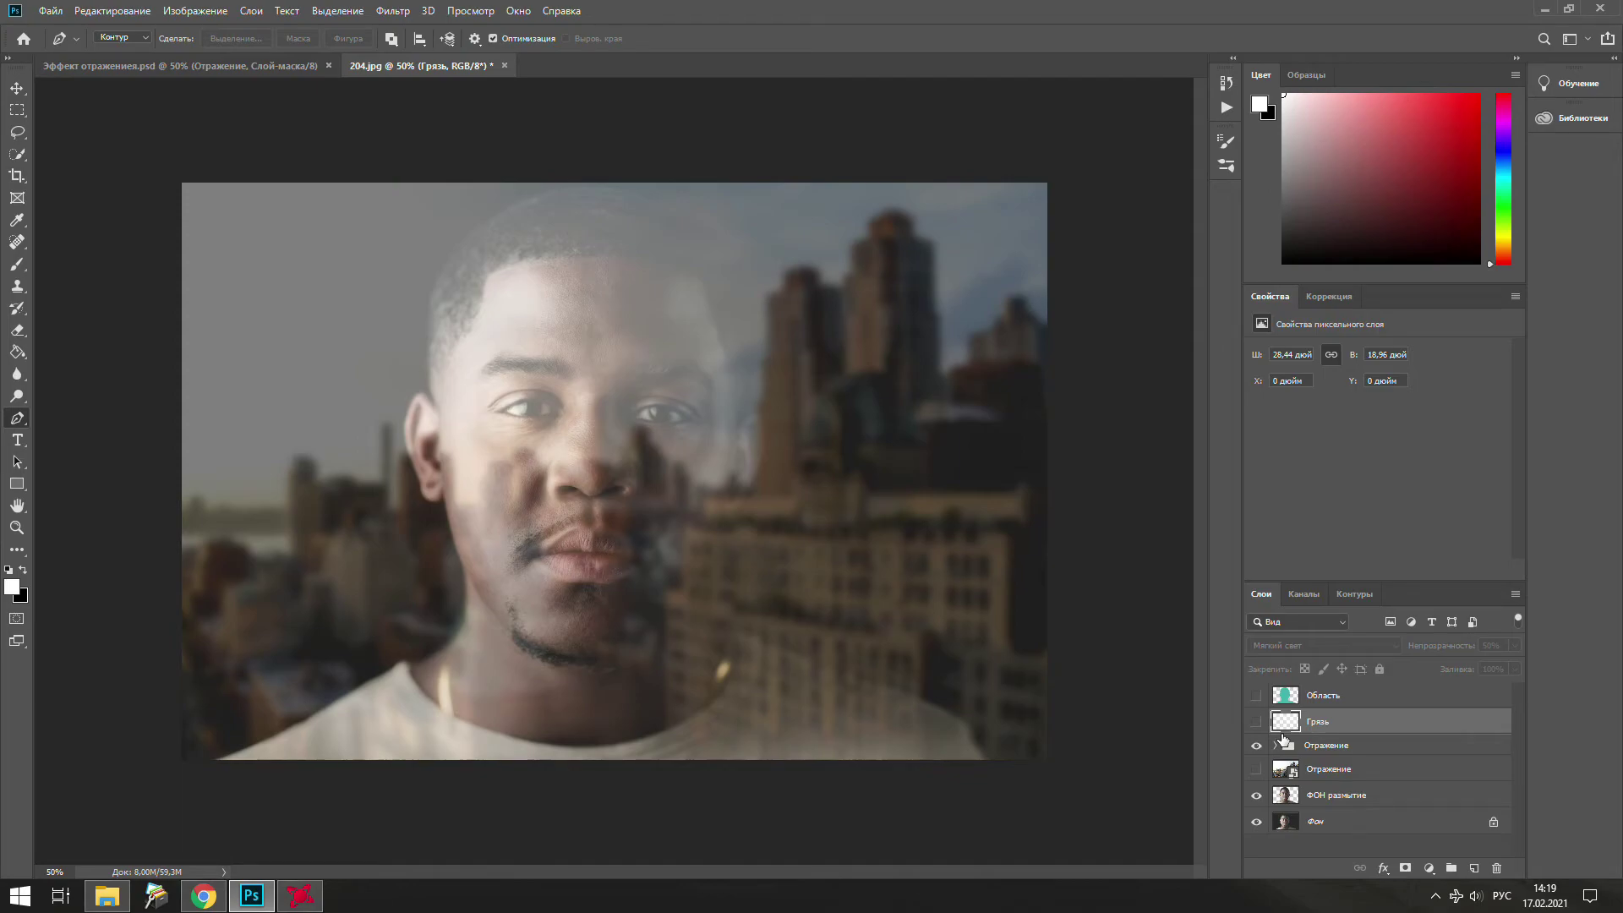
- Duplicate the blue (Синий) channel as Синий копия
click(1336, 795)
click(1303, 594)
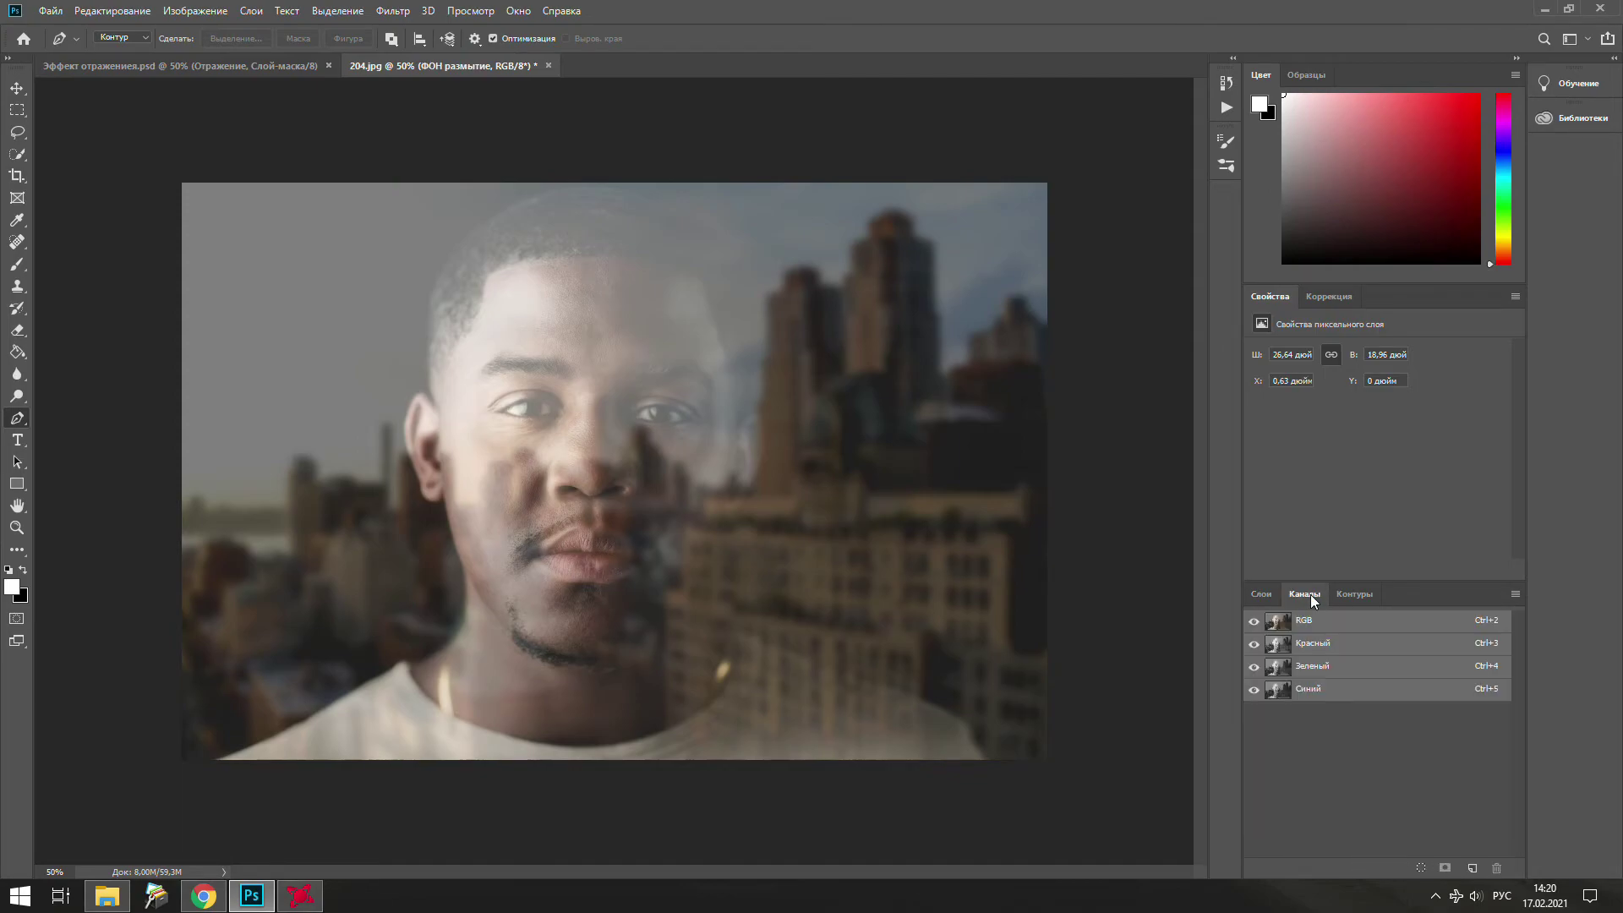
click(1286, 690)
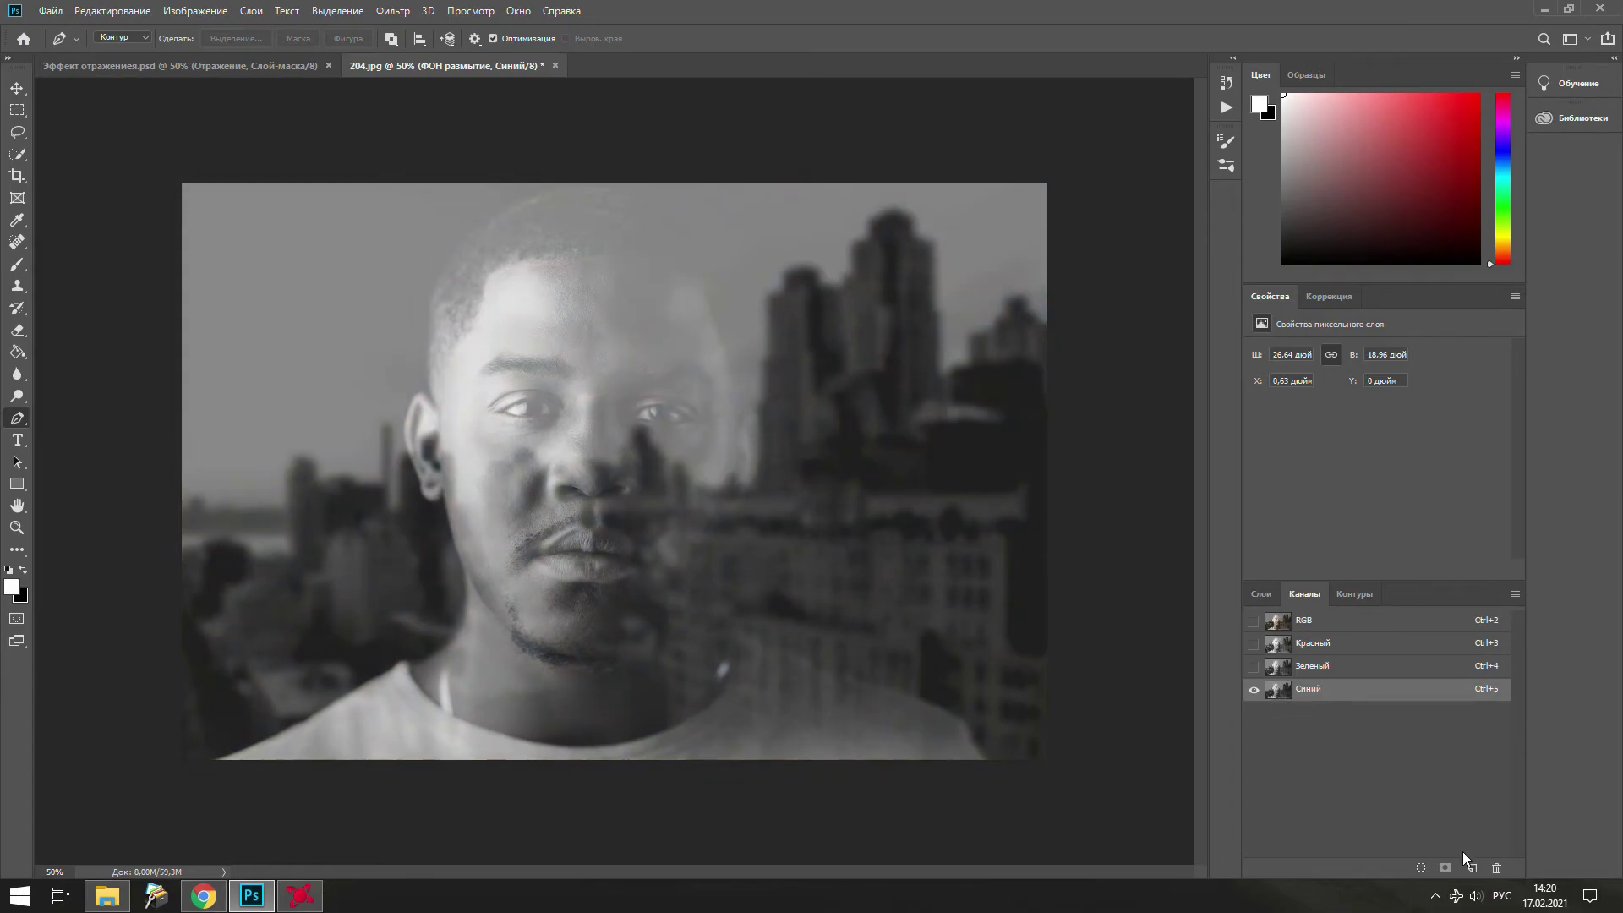
right_click(1339, 694)
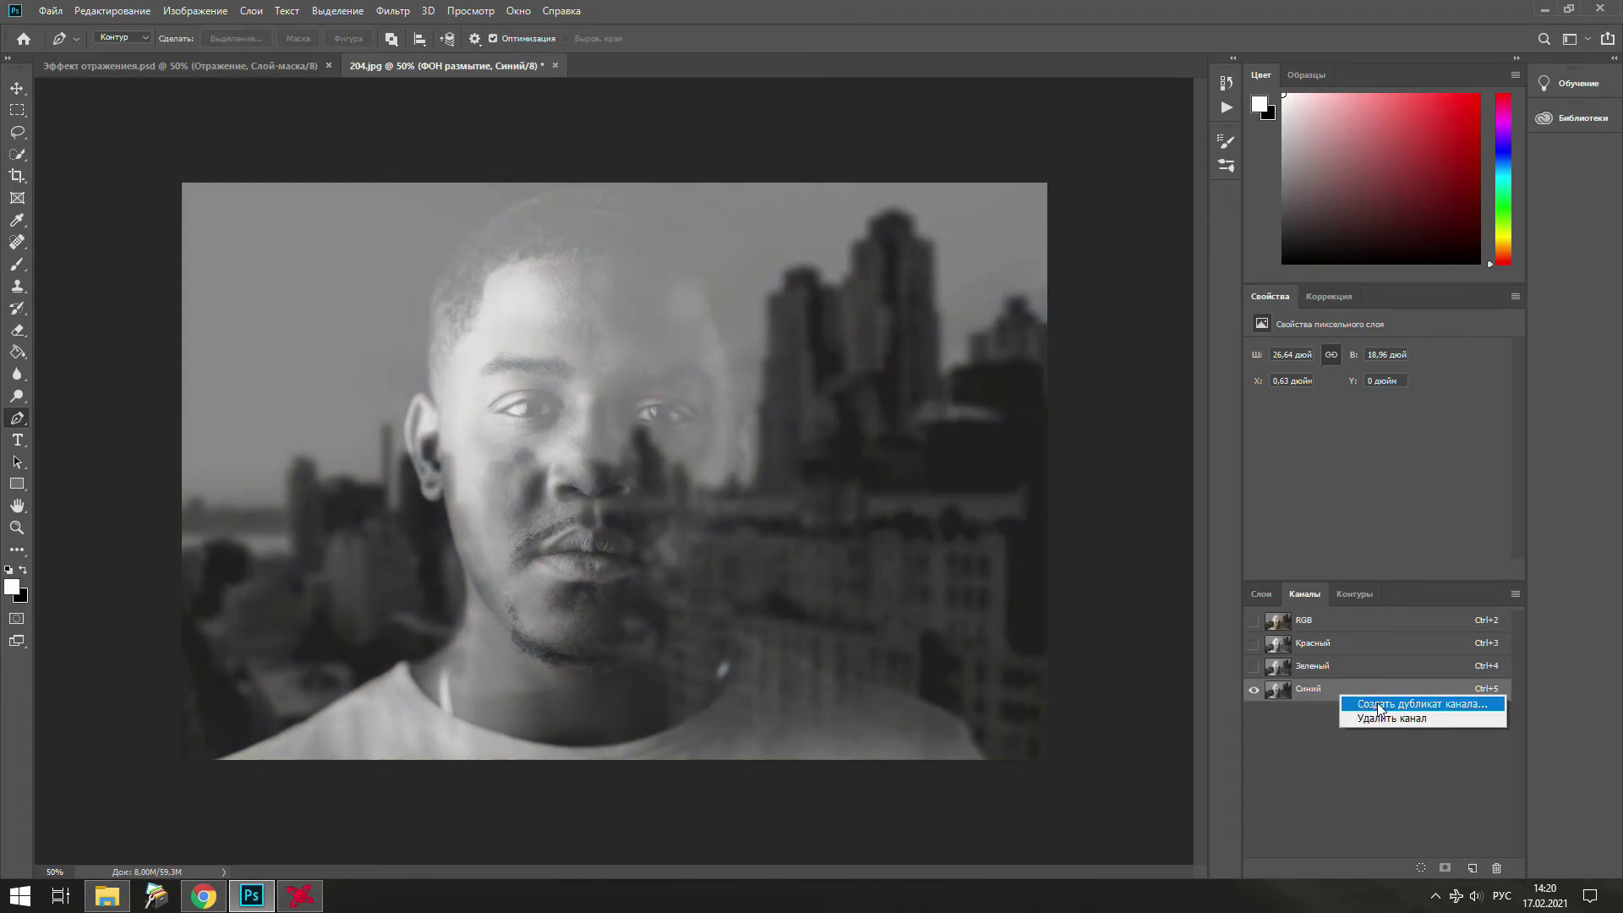
click(1379, 705)
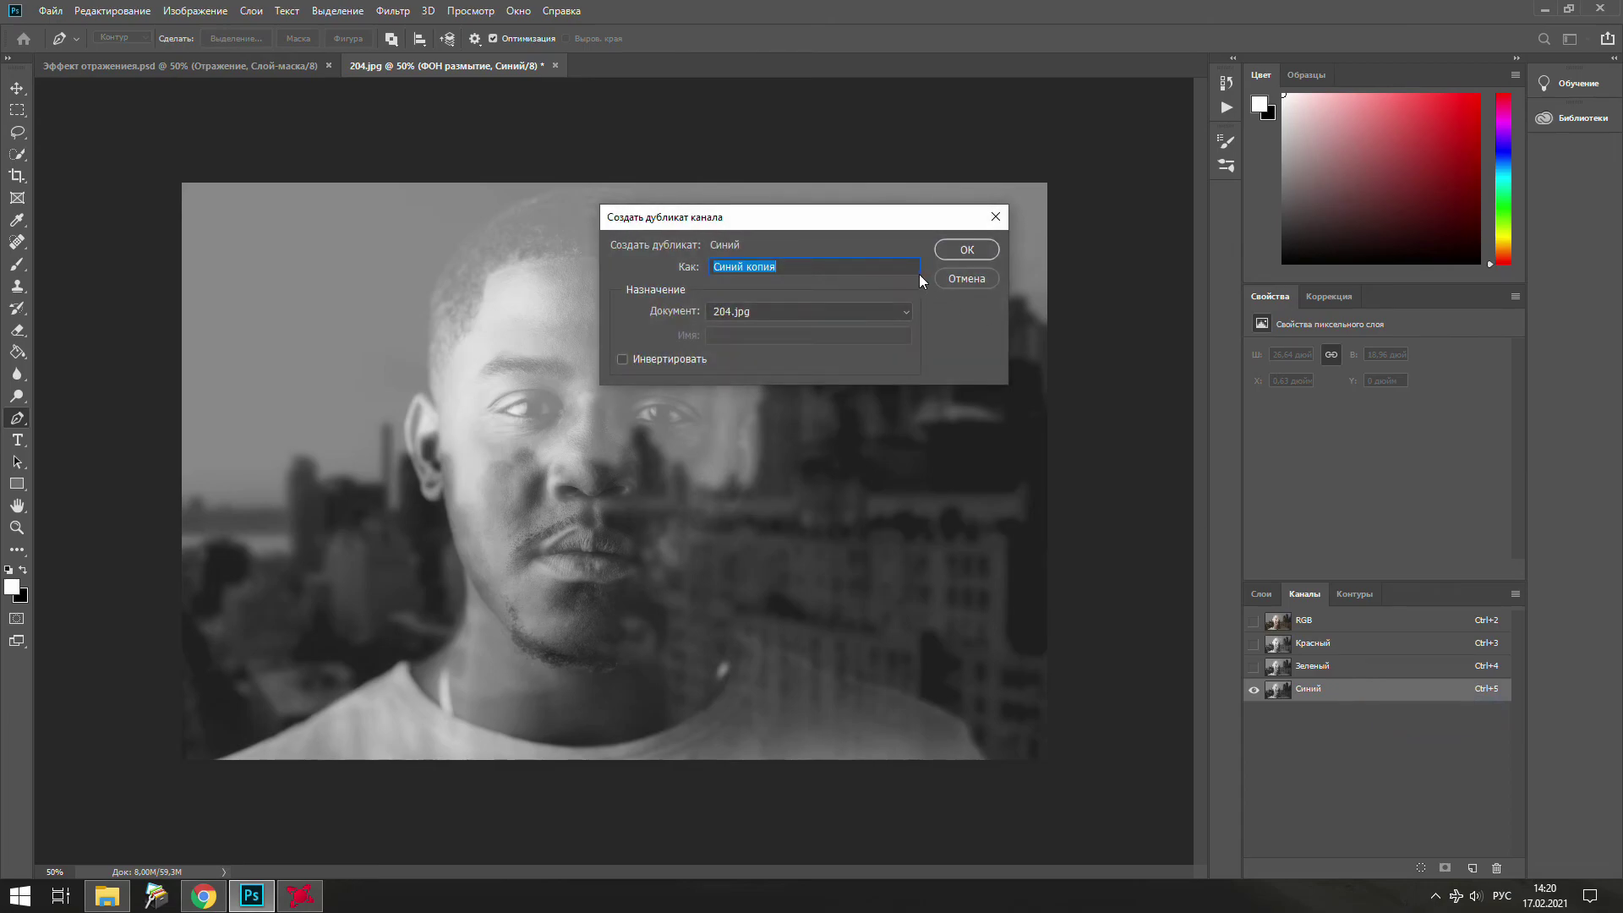
click(967, 250)
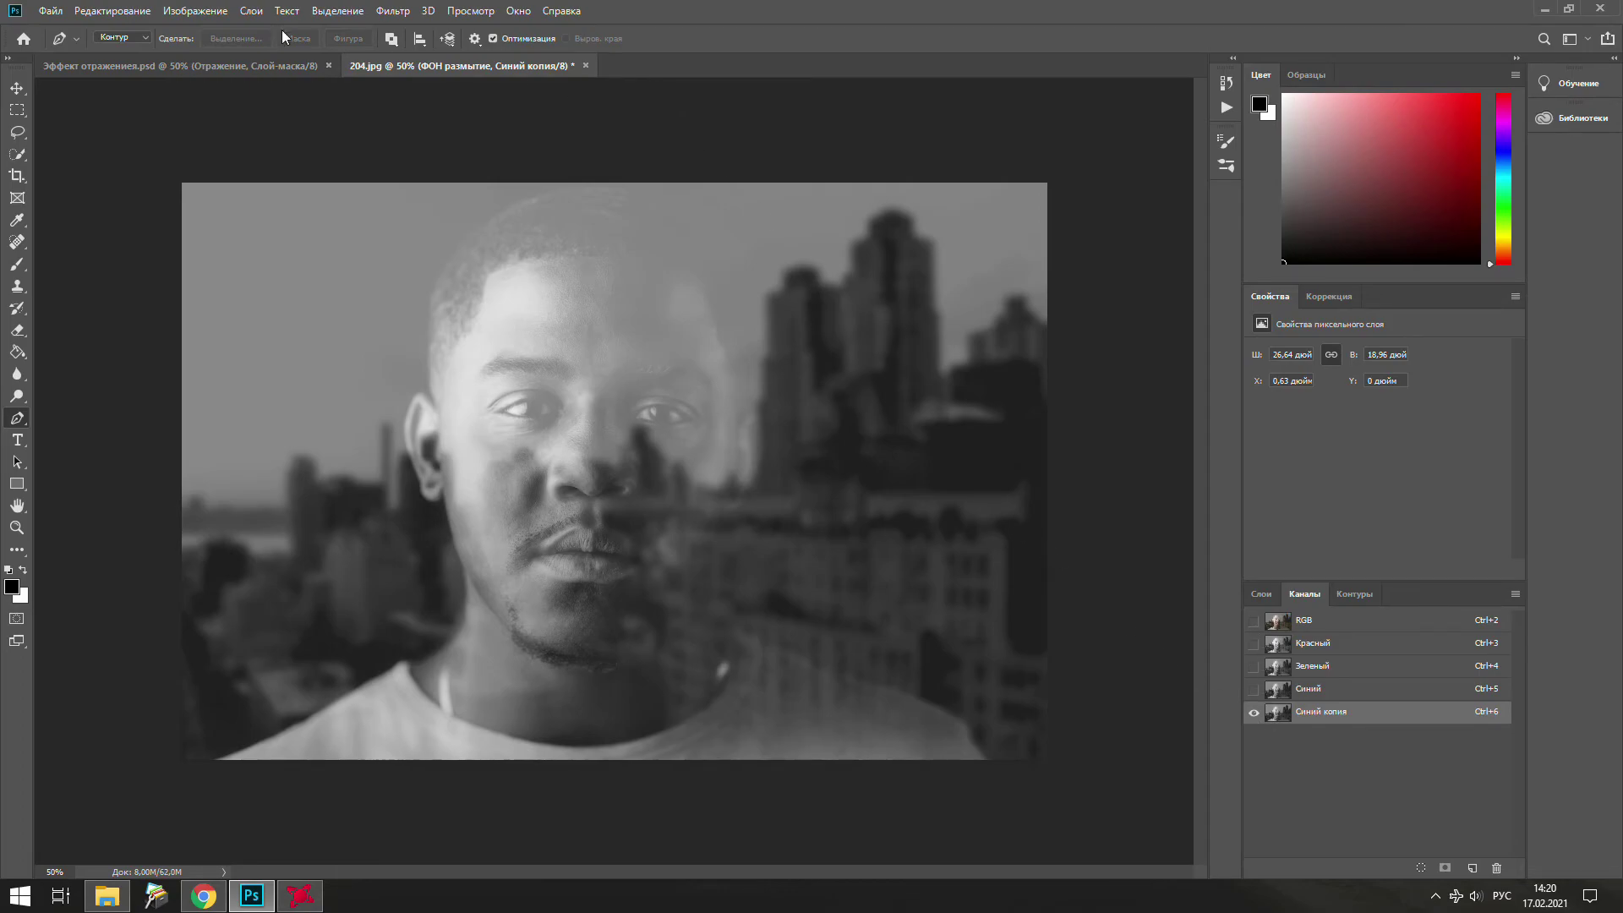
click(195, 11)
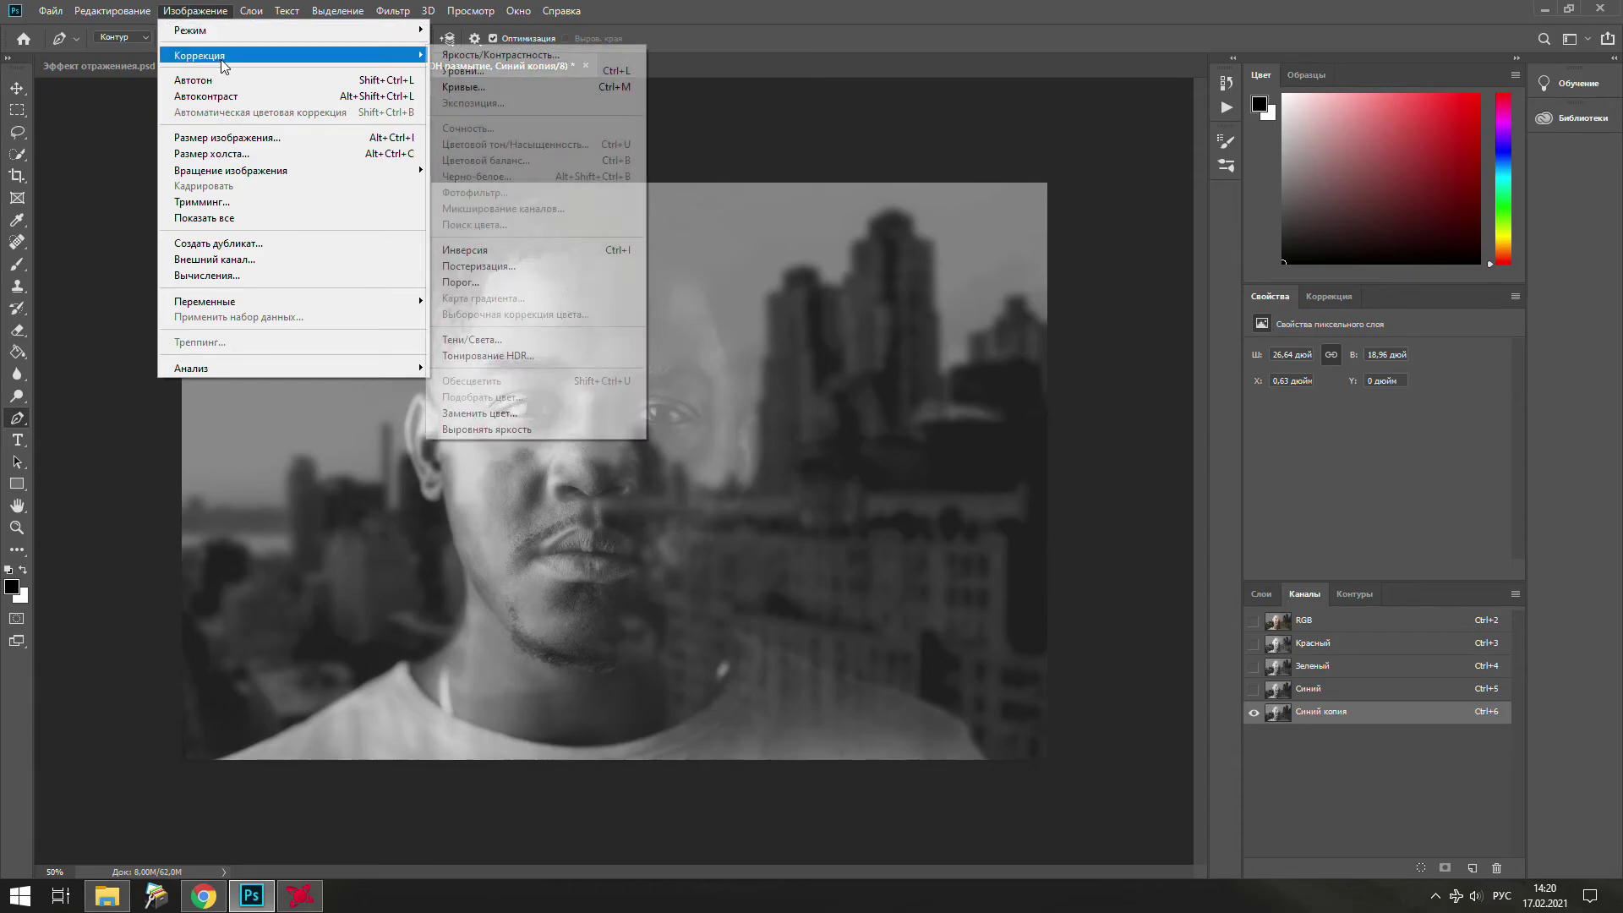
mouse_move(200, 54)
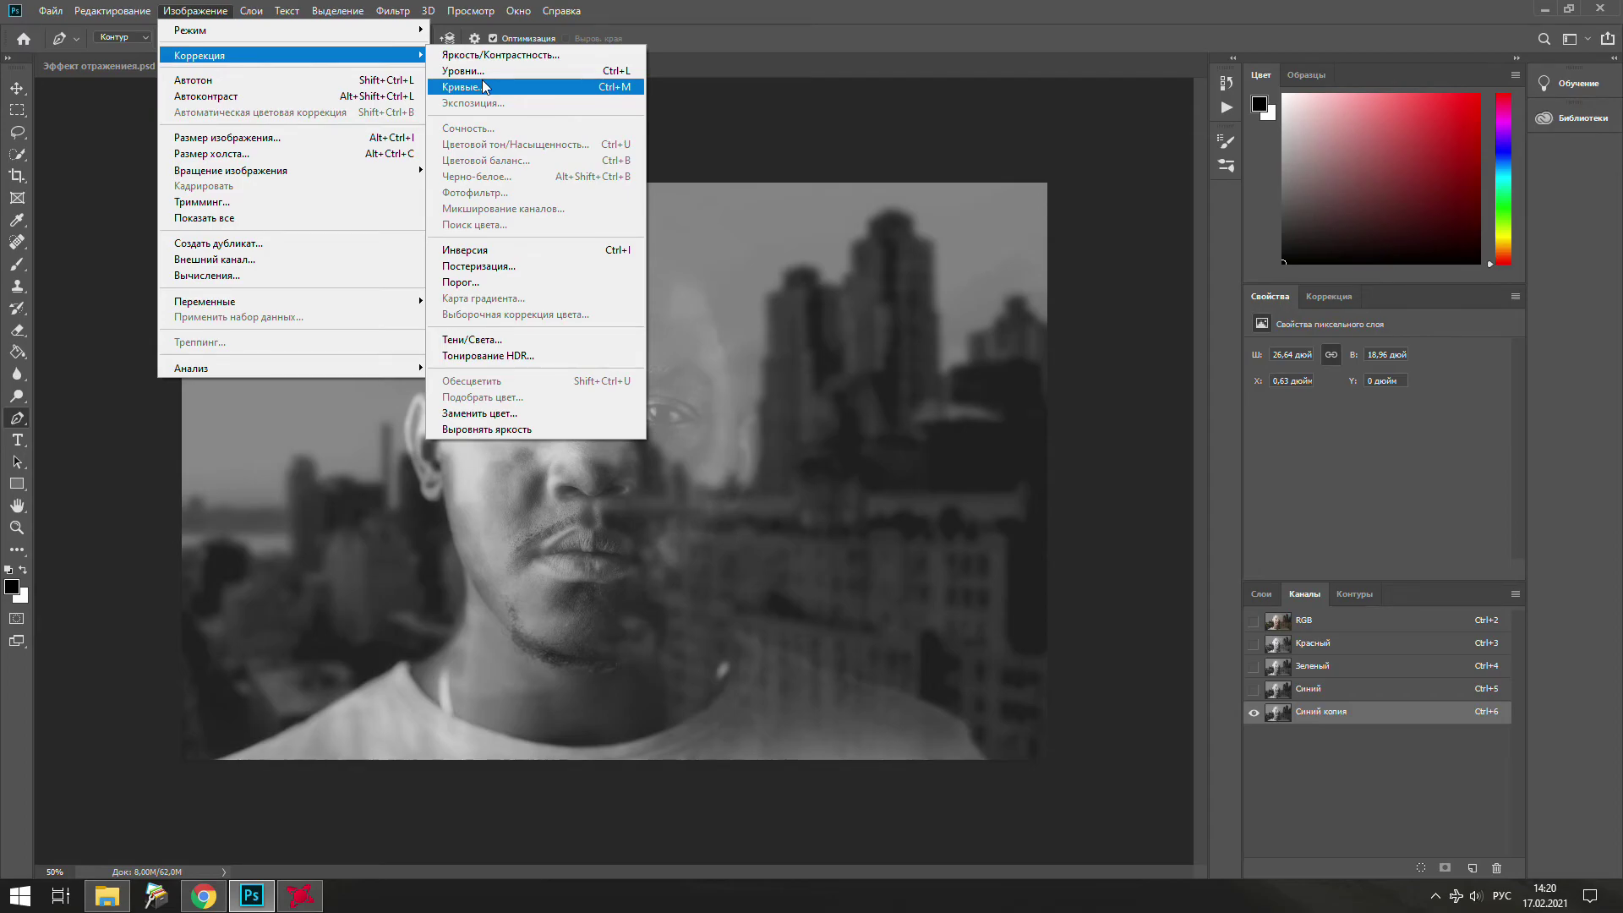
- Apply Levels to Синий копия with black about 61, gamma 1.00, white 217
click(485, 74)
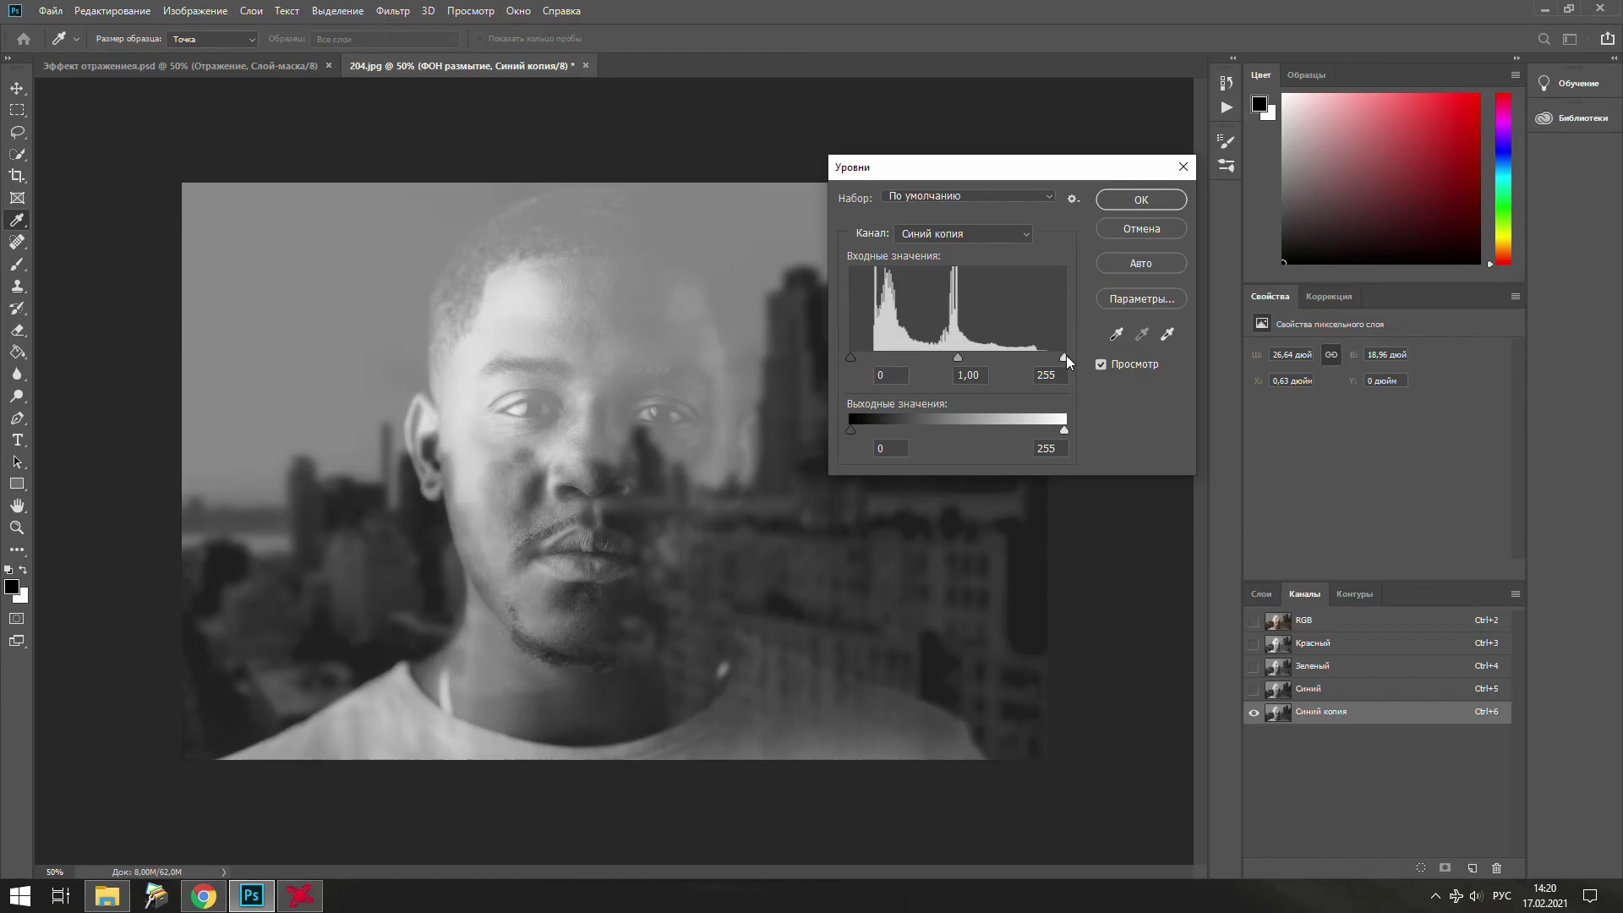
drag(1067, 355, 1042, 354)
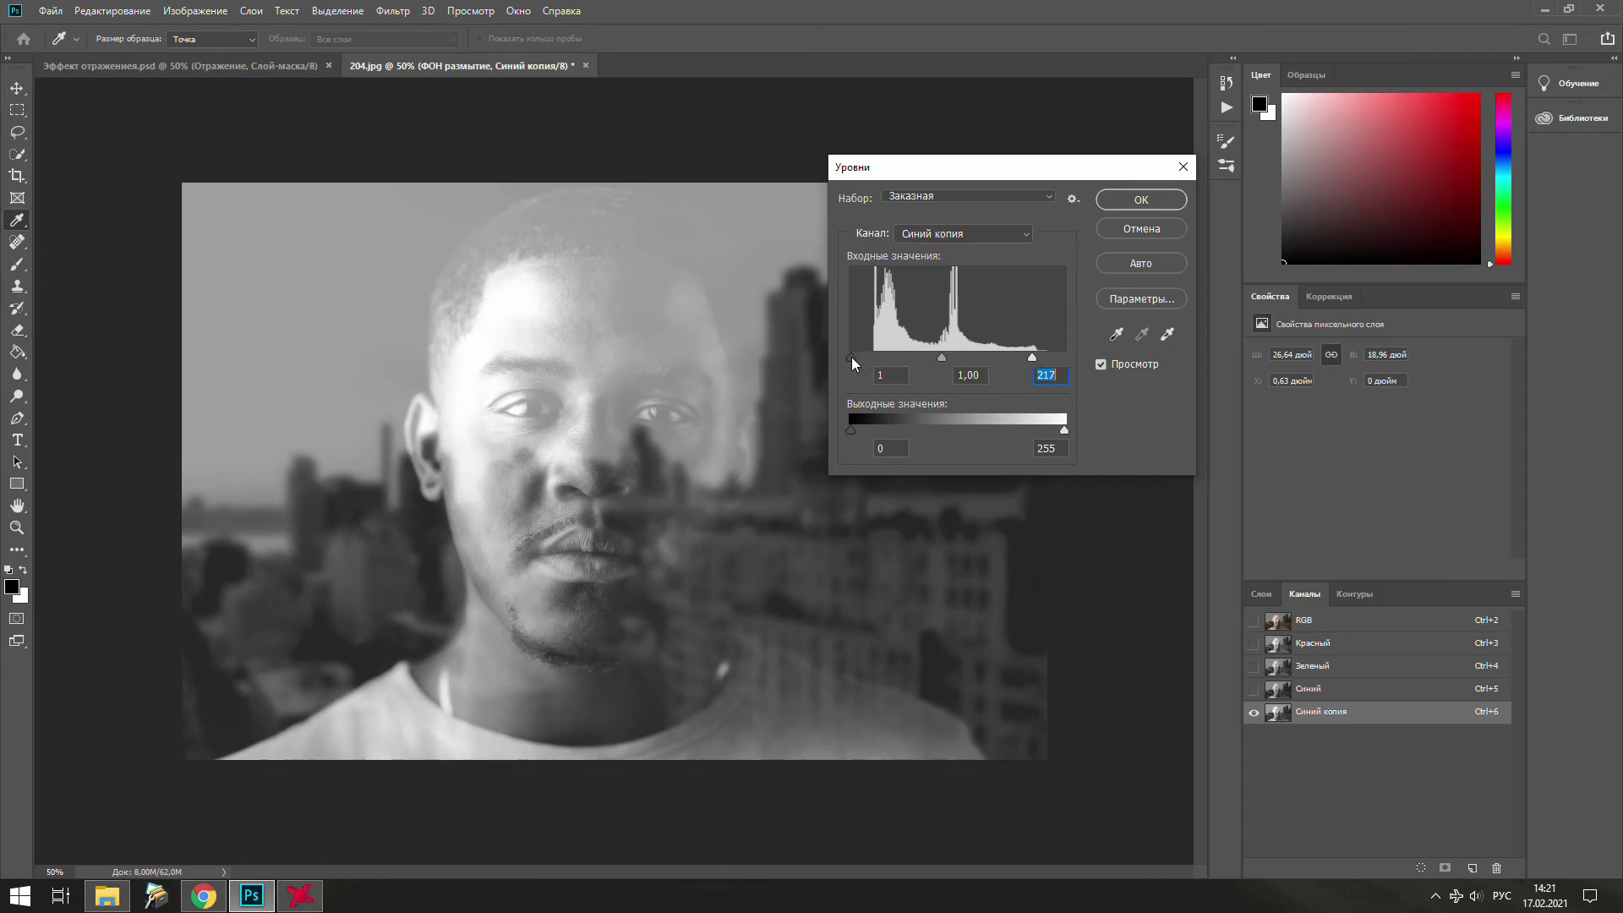
drag(851, 358, 866, 363)
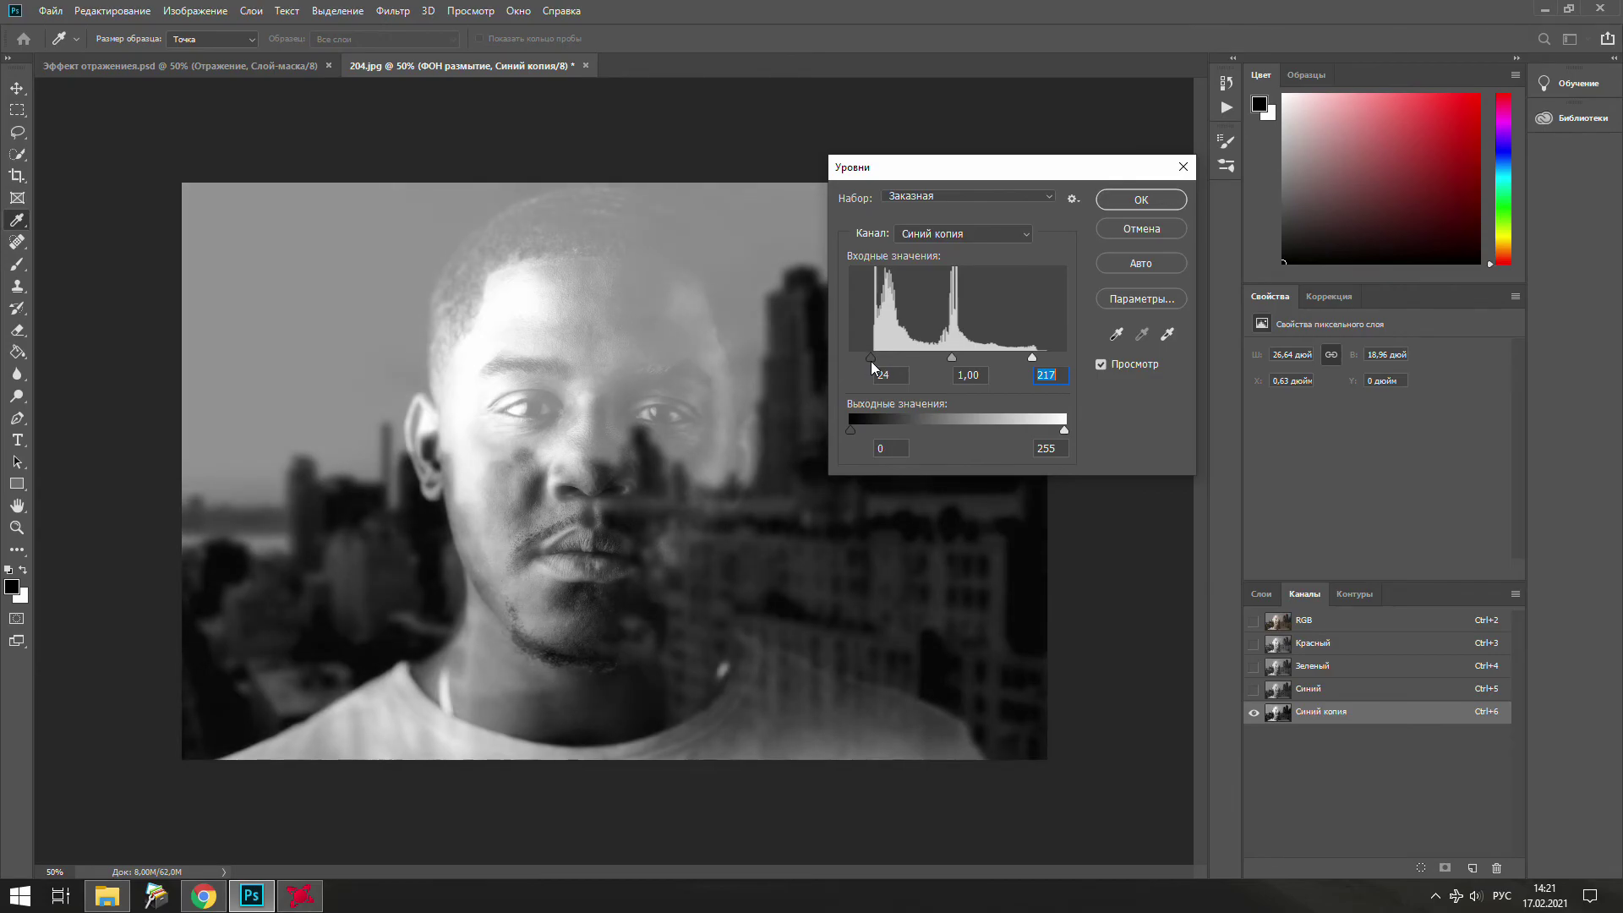
drag(874, 362, 897, 364)
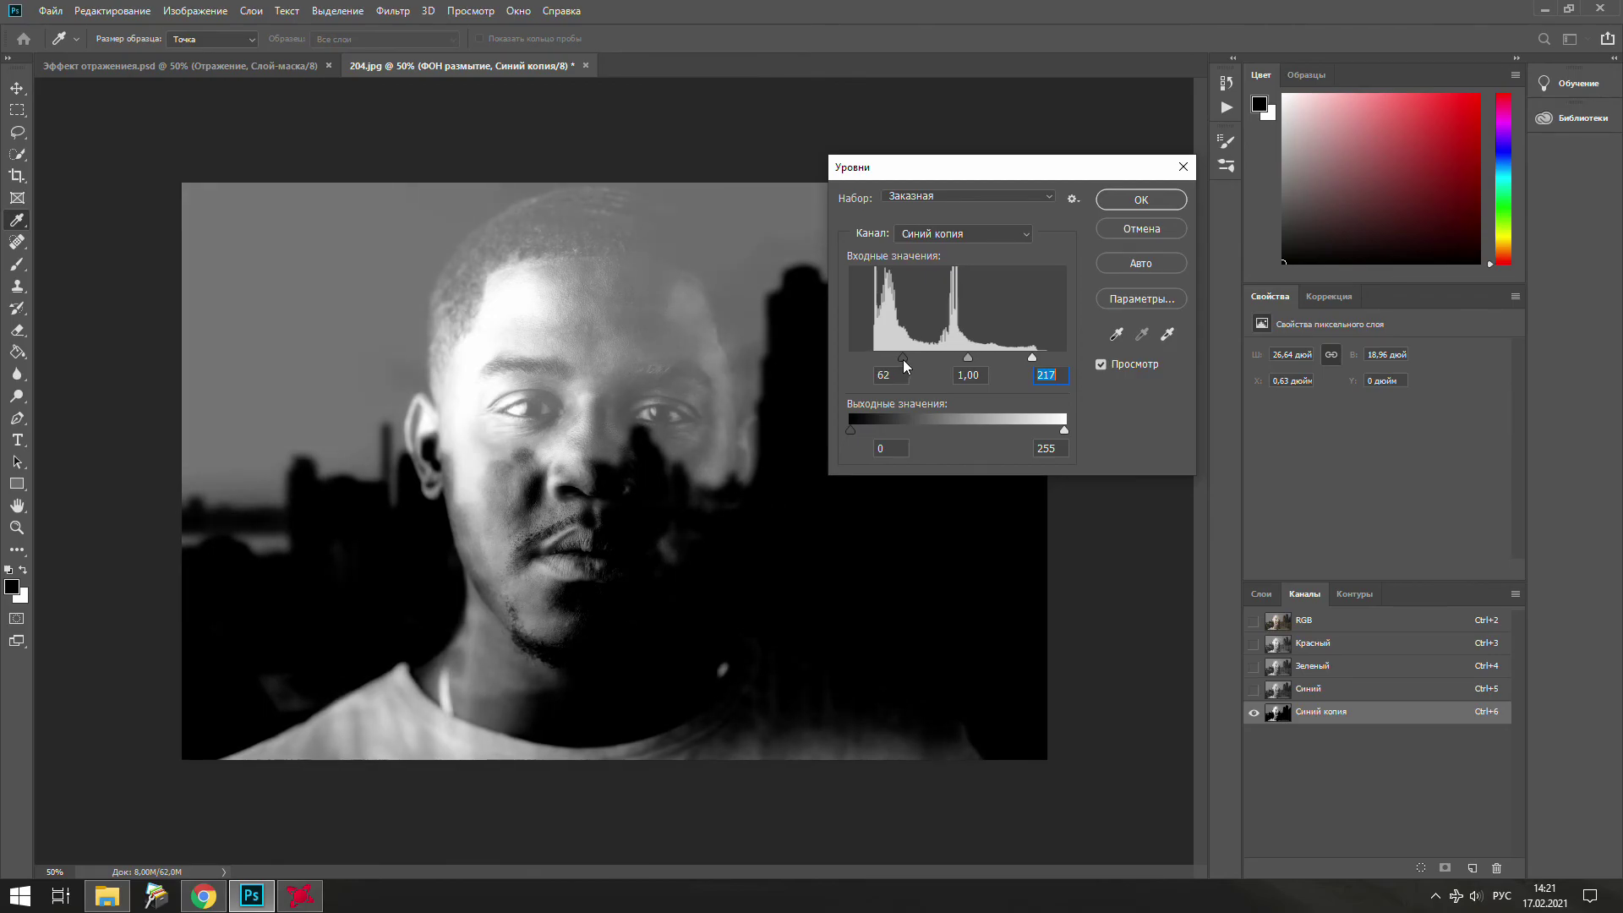
click(901, 362)
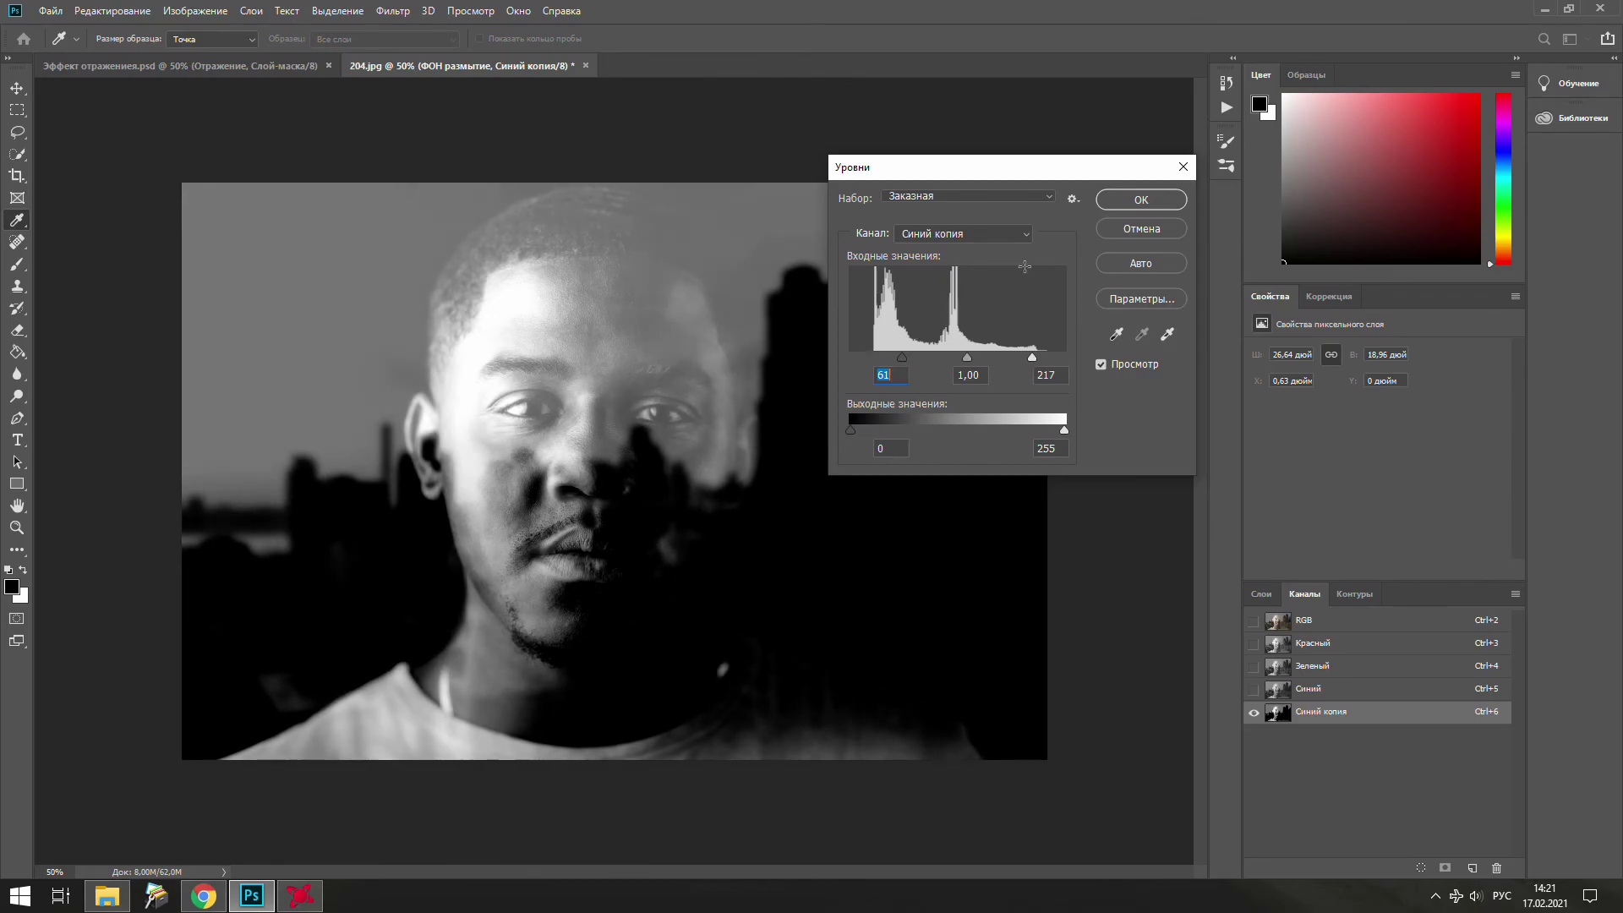
click(1123, 200)
key(p)
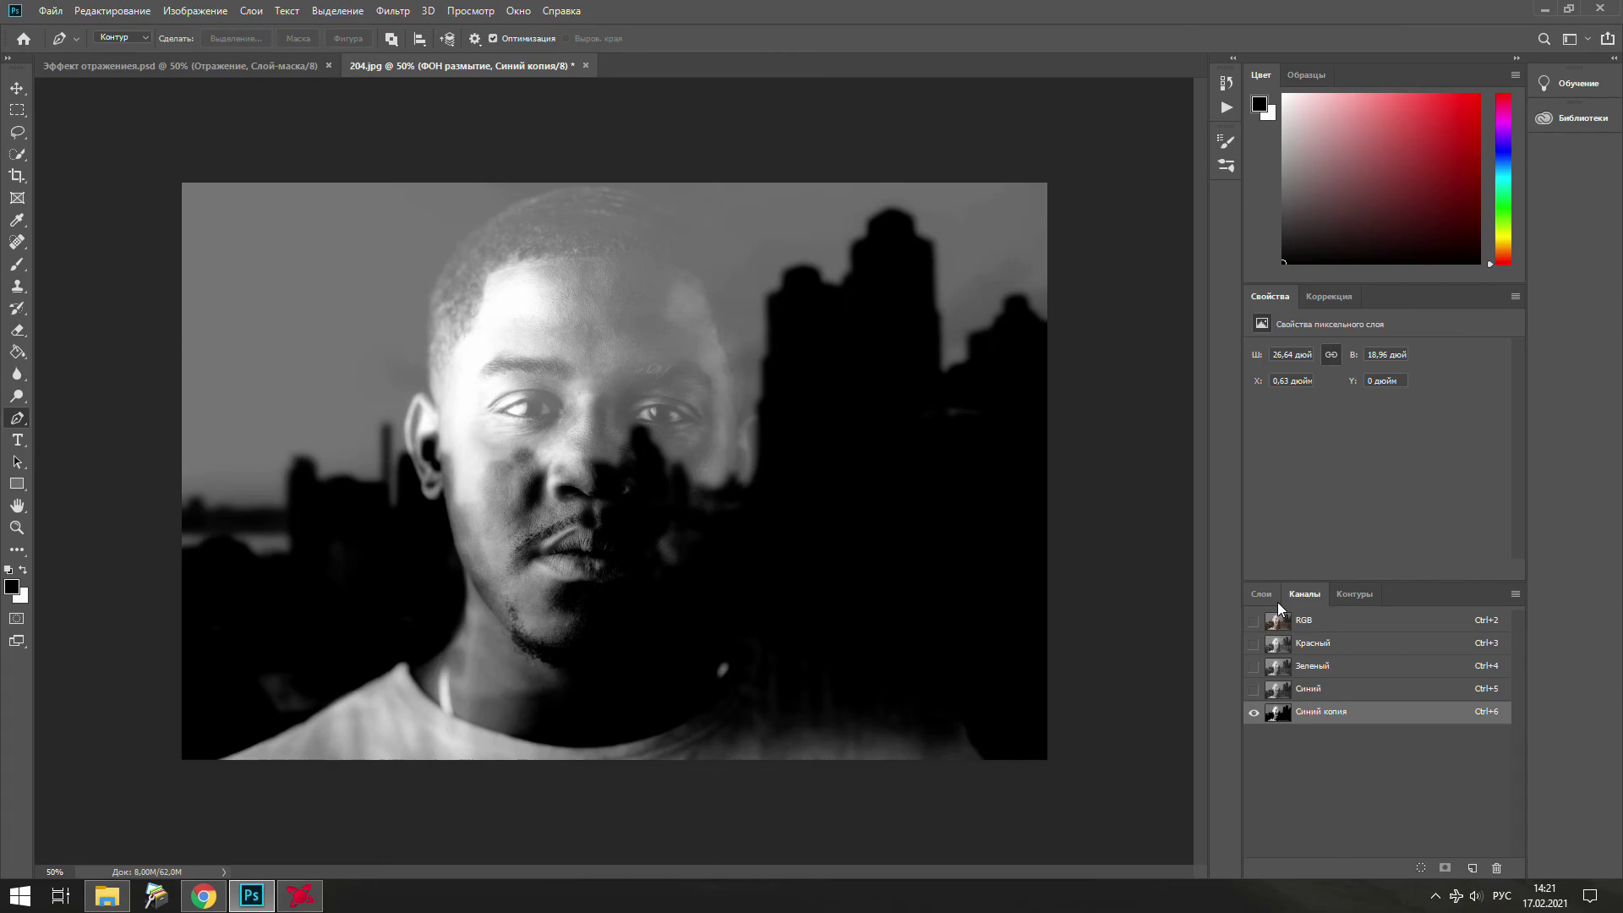
- Load Синий копия's bright areas as a selection, hide that channel, and return to RGB layers
ctrl+click(1283, 721)
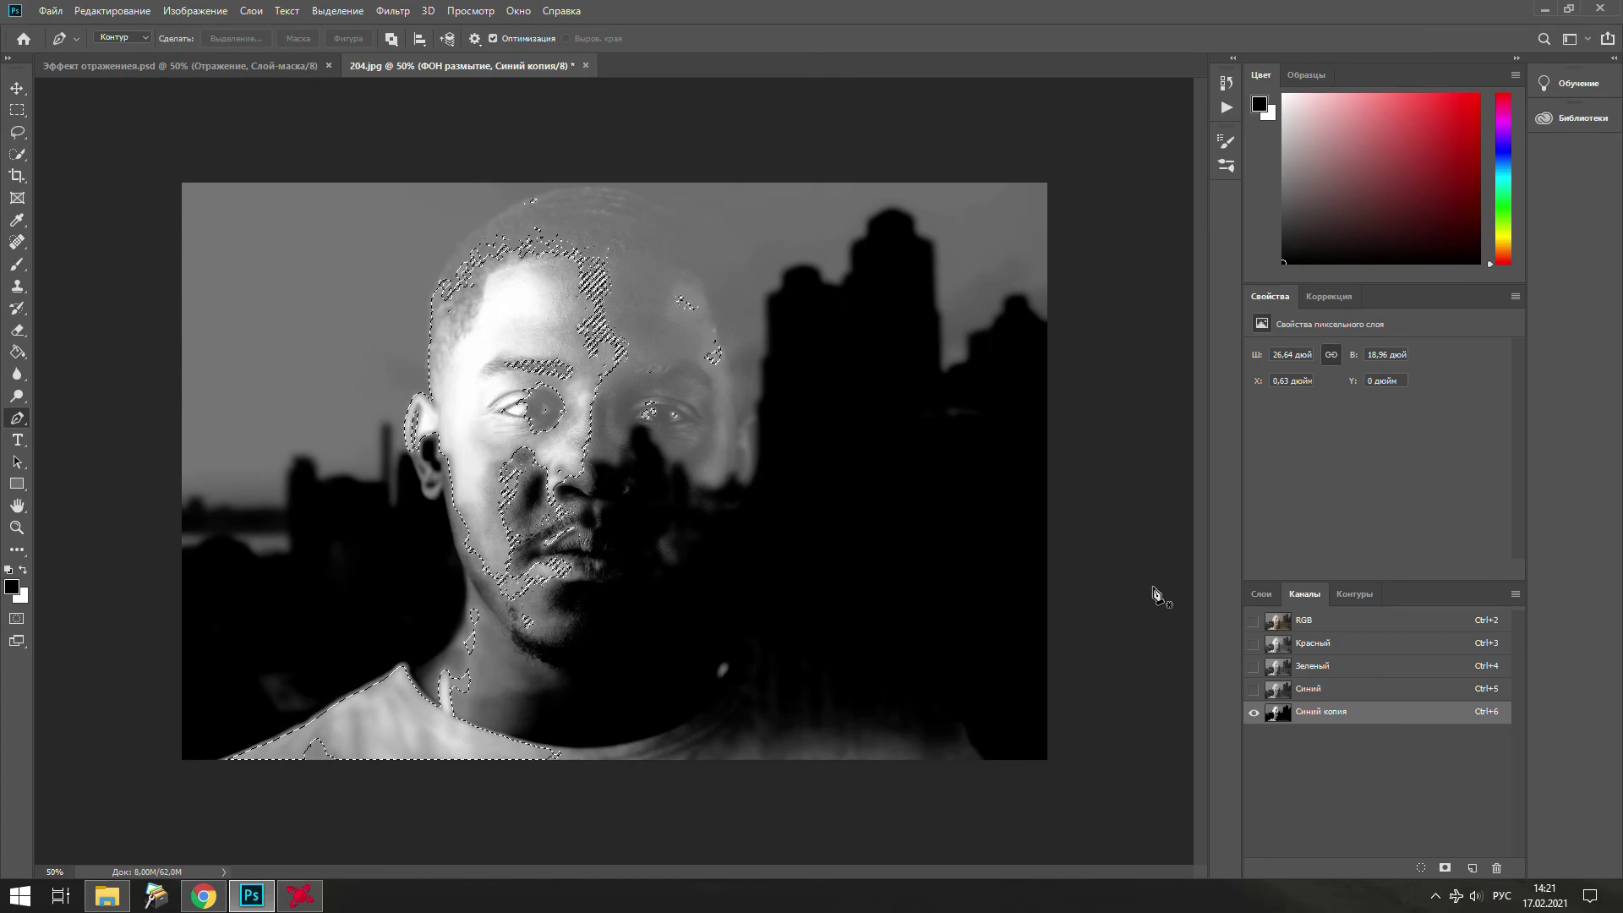
click(1255, 621)
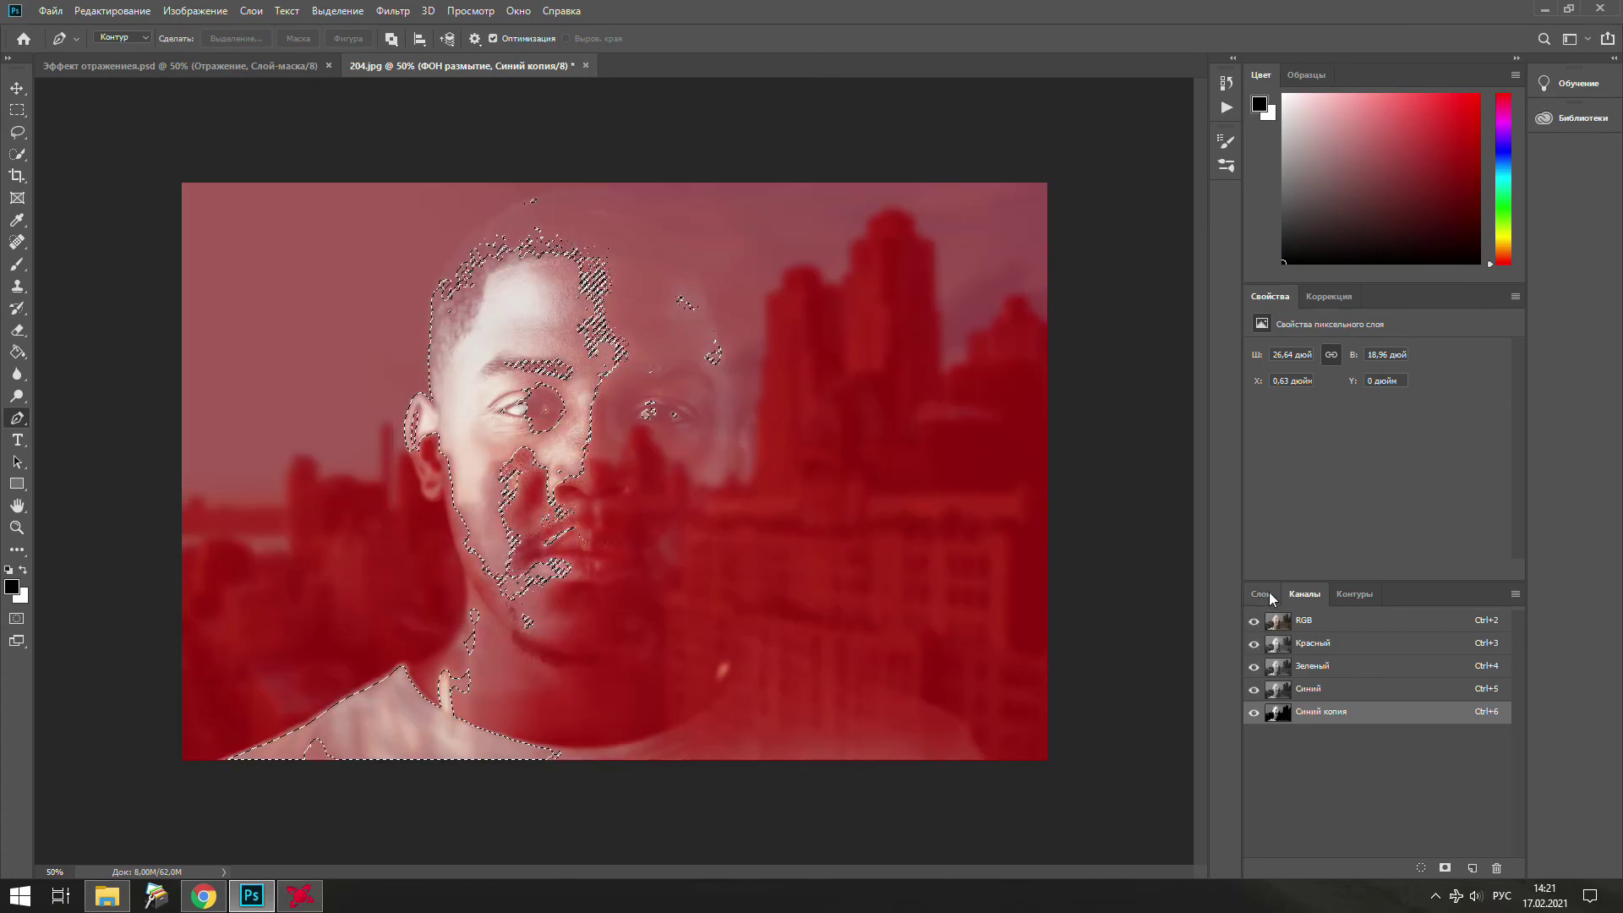
click(1253, 712)
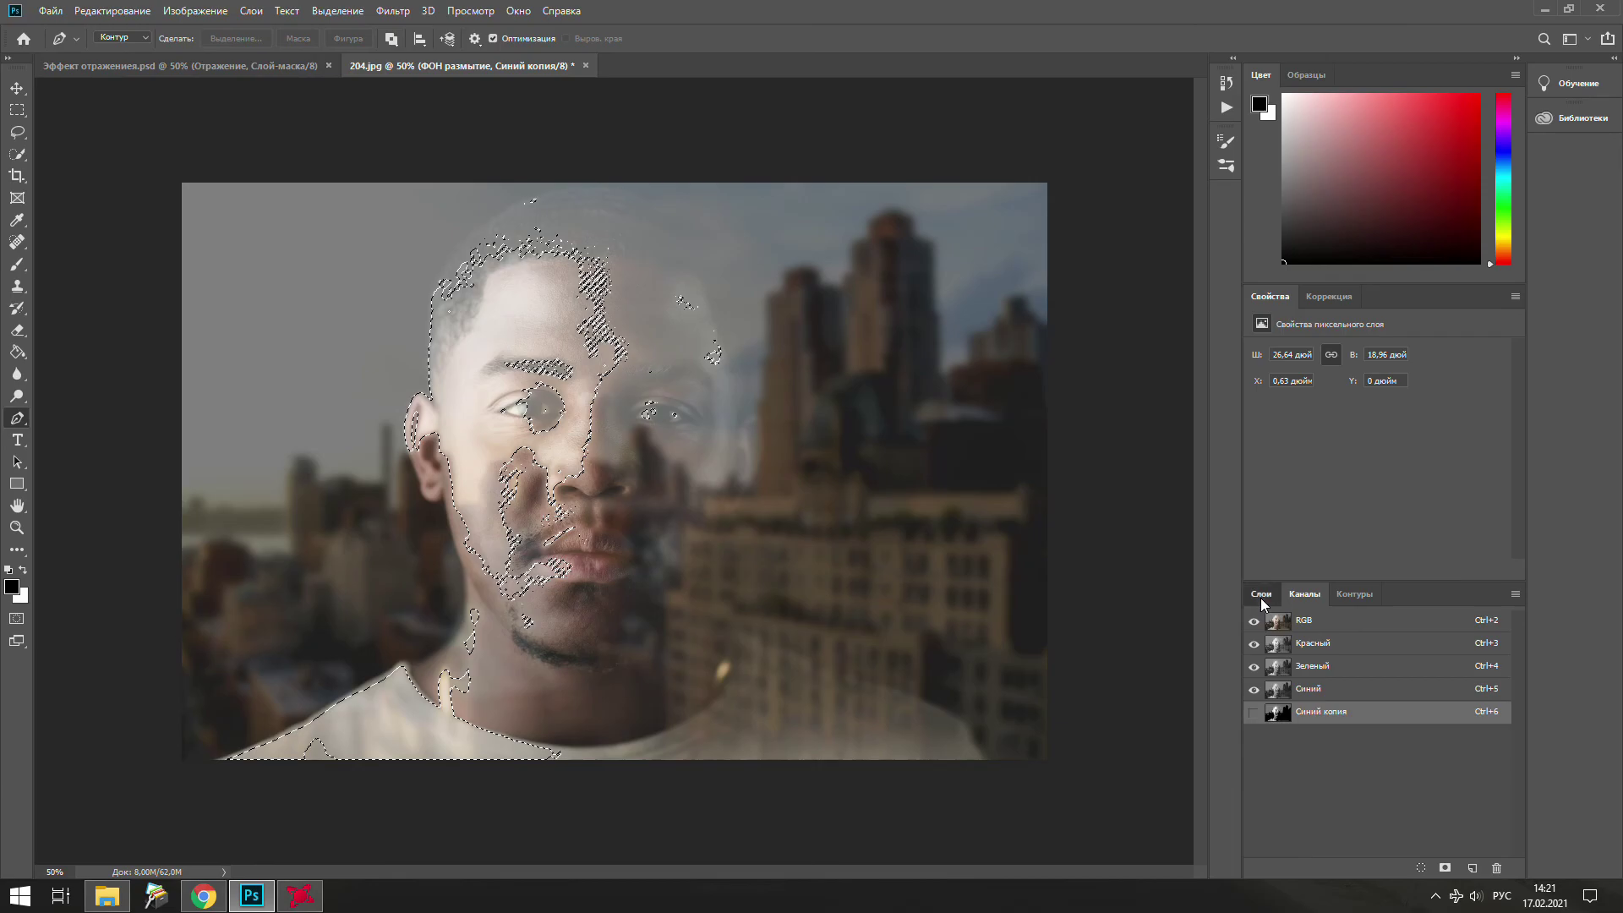
click(1262, 594)
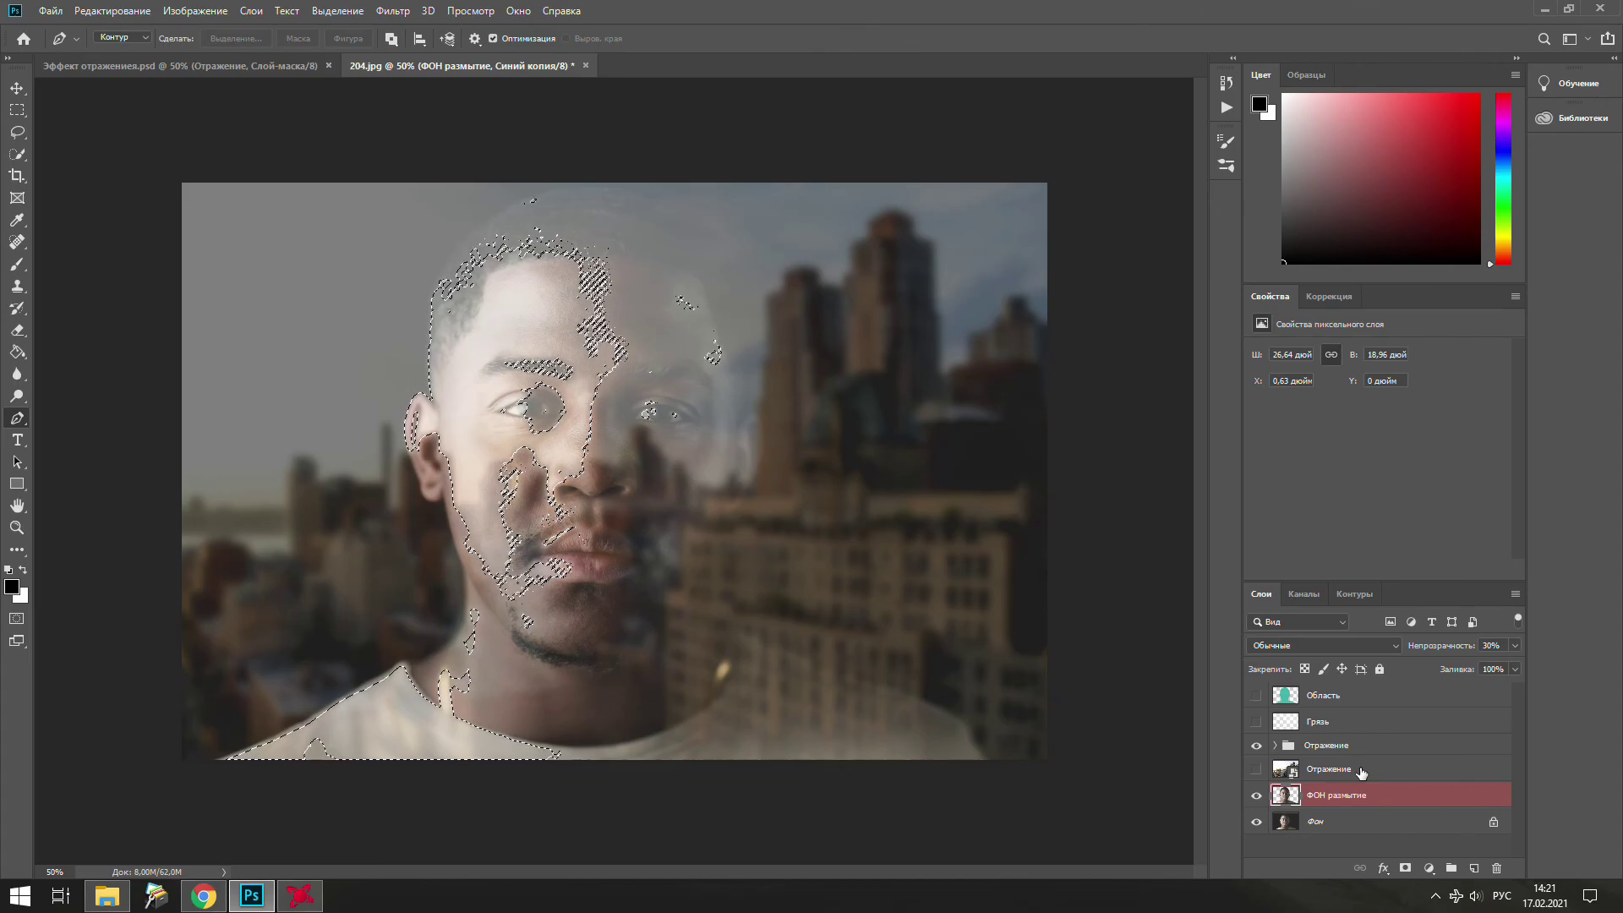
- Give the Отражение group an inverted mask from the channel selection and unhide the Грязь layer
click(1319, 746)
key(x)
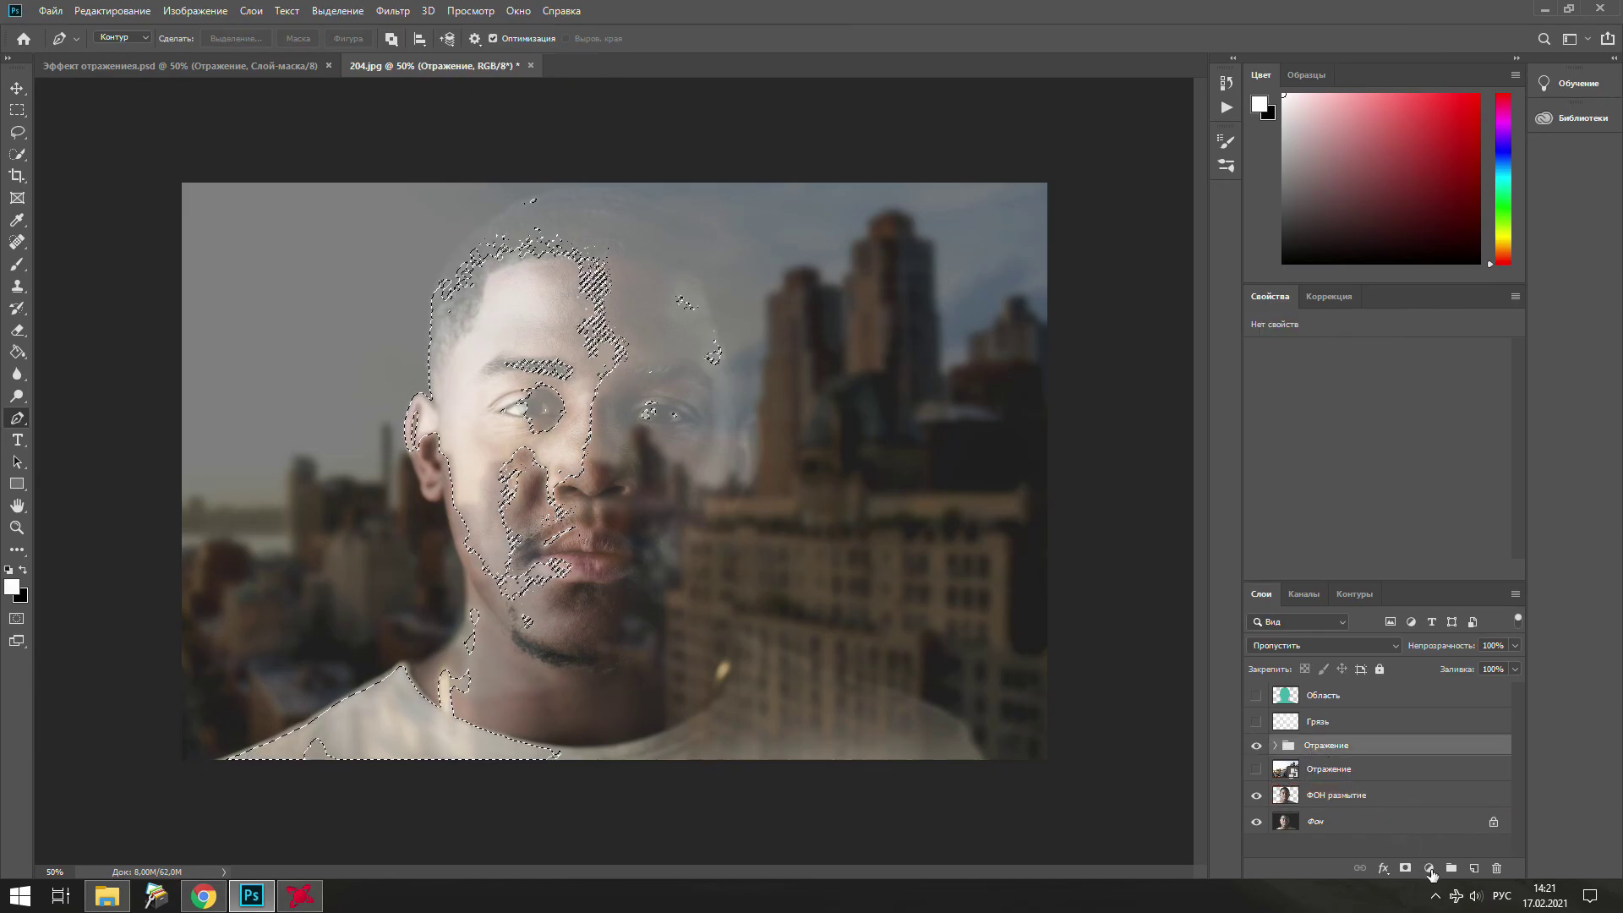
click(1406, 869)
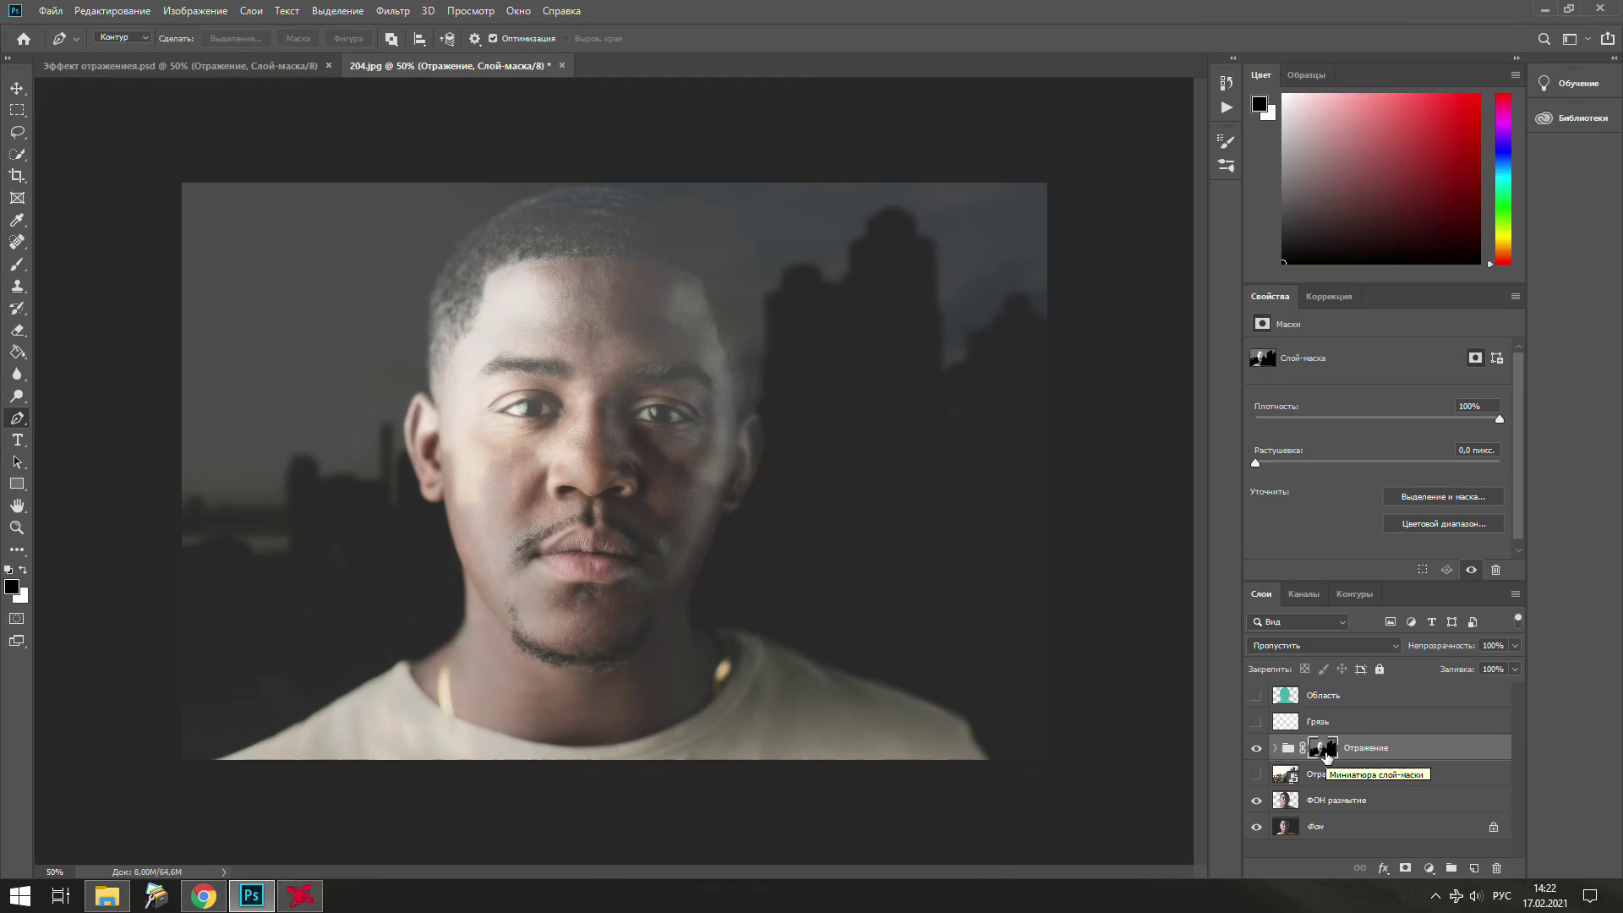
drag(1326, 754, 1310, 731)
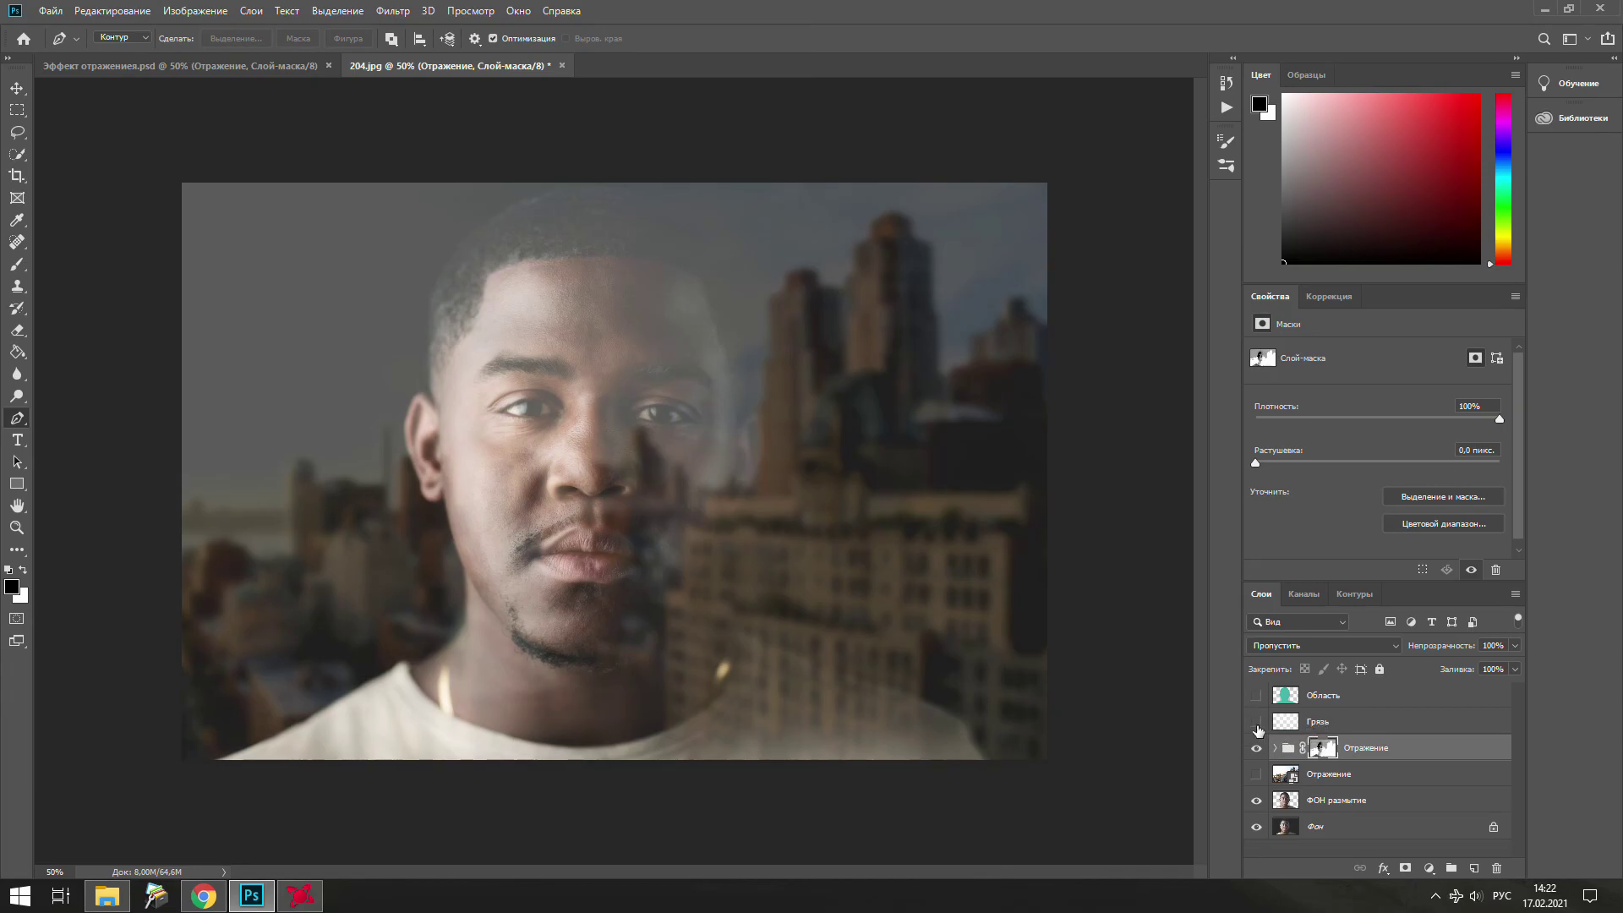
click(1256, 722)
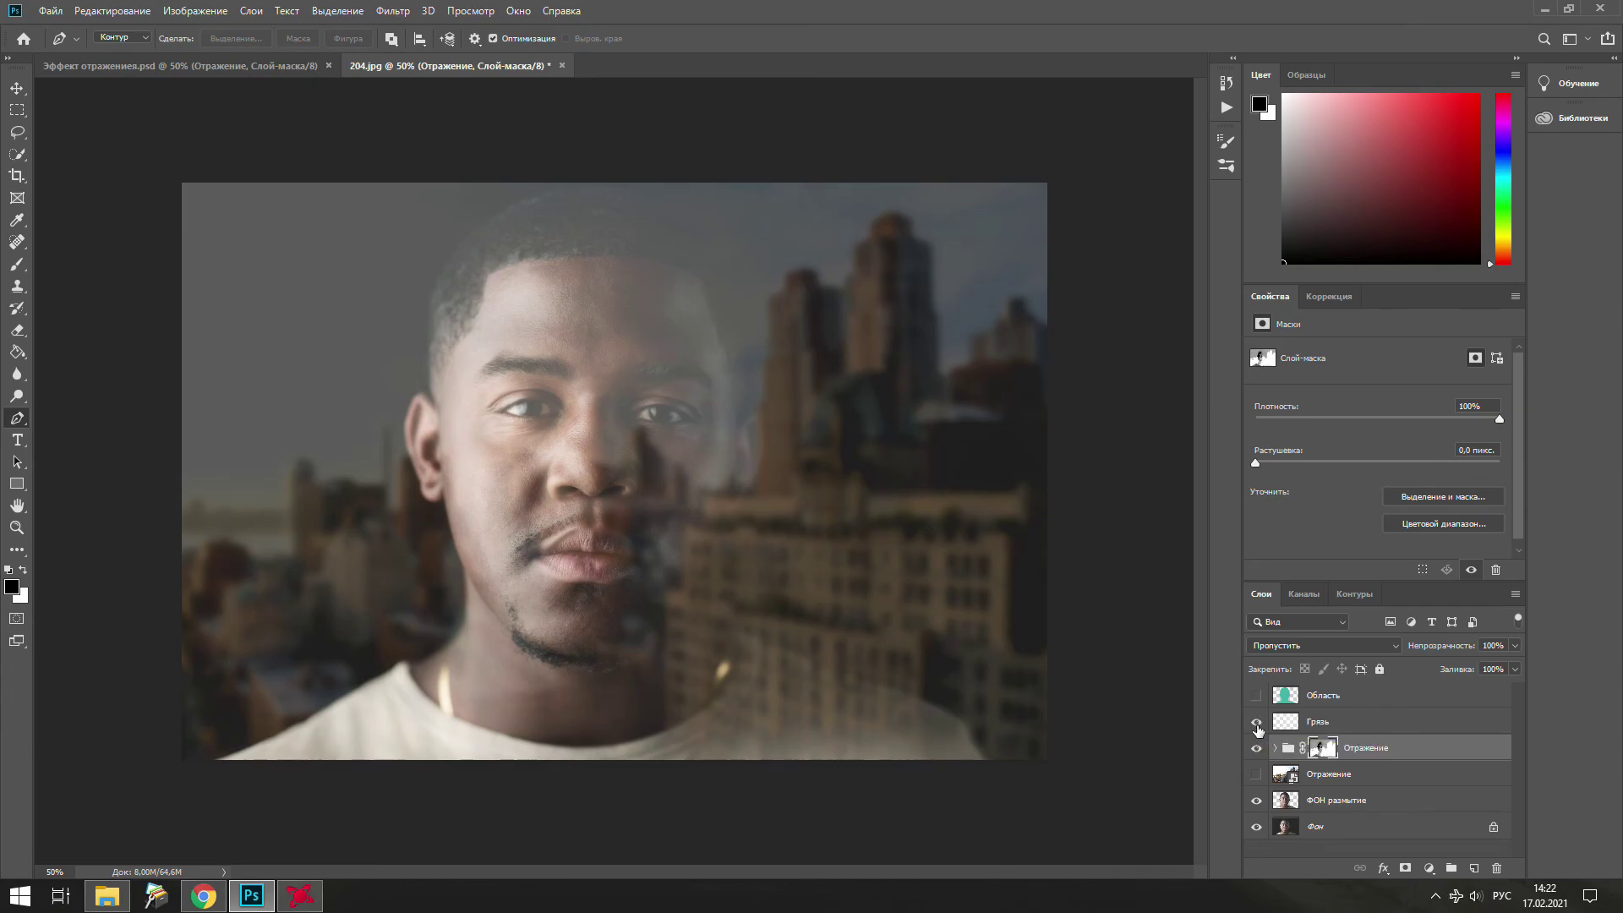